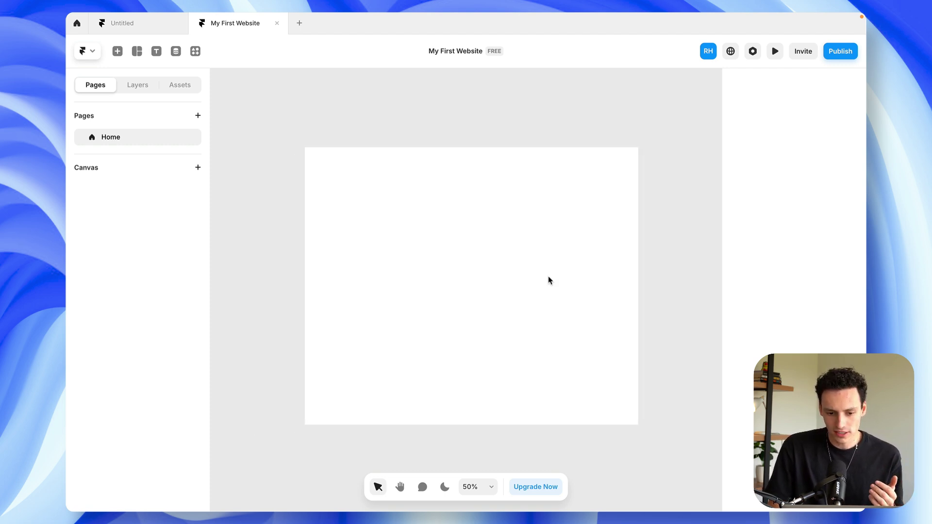
- Select the Desktop breakpoint and review the Home page's layers and the project's assets
scroll(551, 281, down, 2)
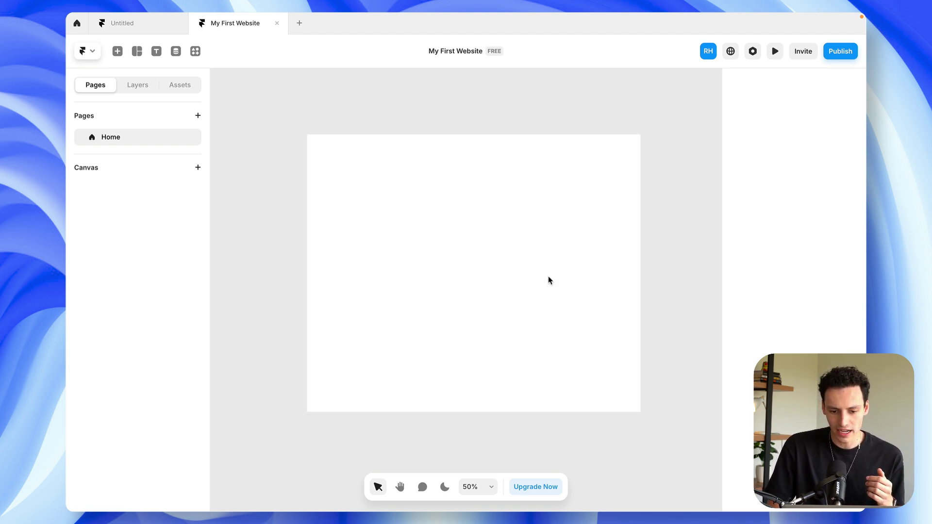
scroll(550, 281, left, 5)
scroll(549, 278, right, 5)
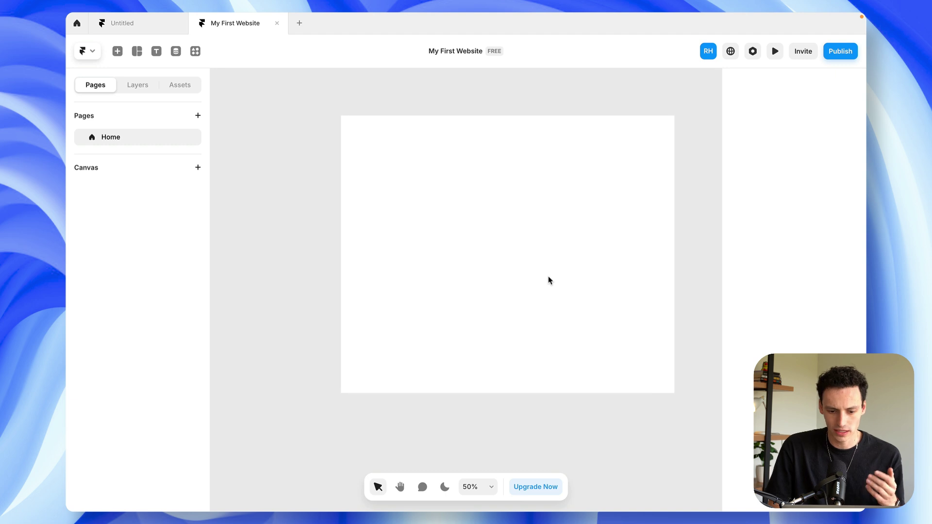
scroll(402, 243, down, 3)
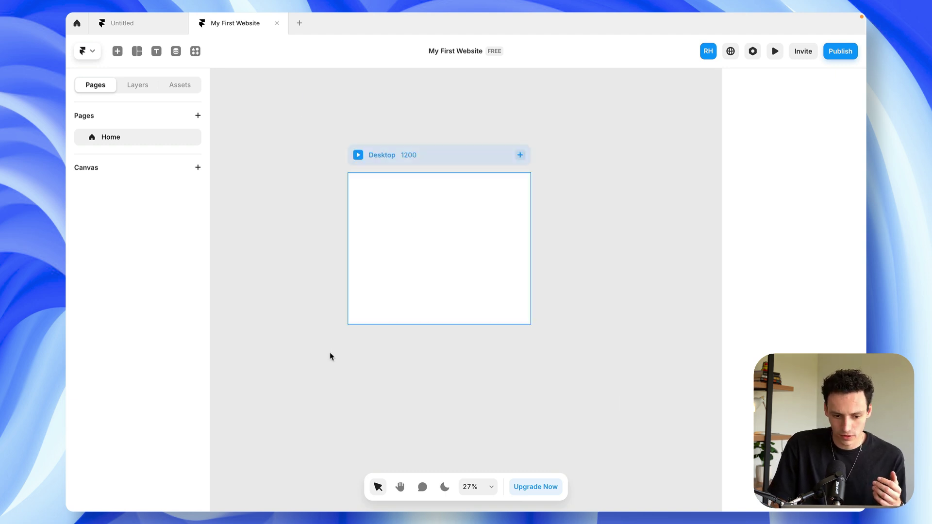
click(495, 252)
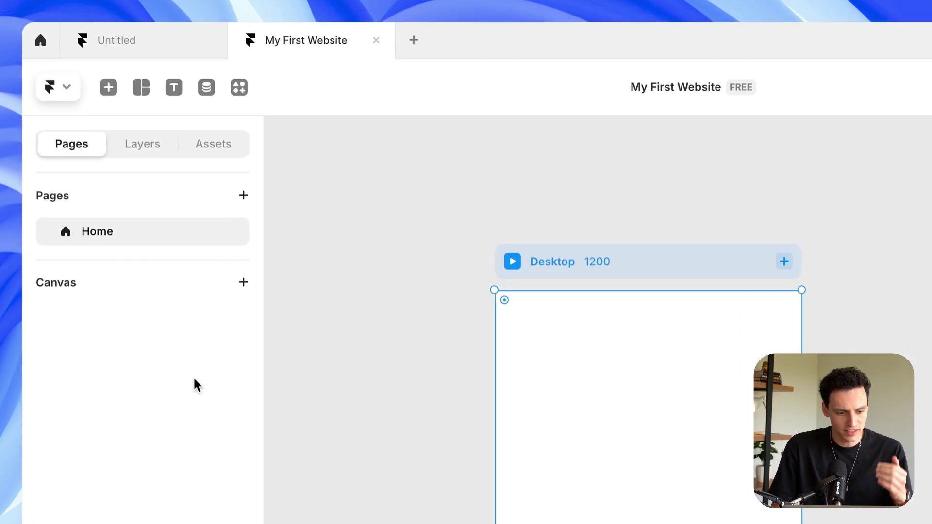
click(129, 158)
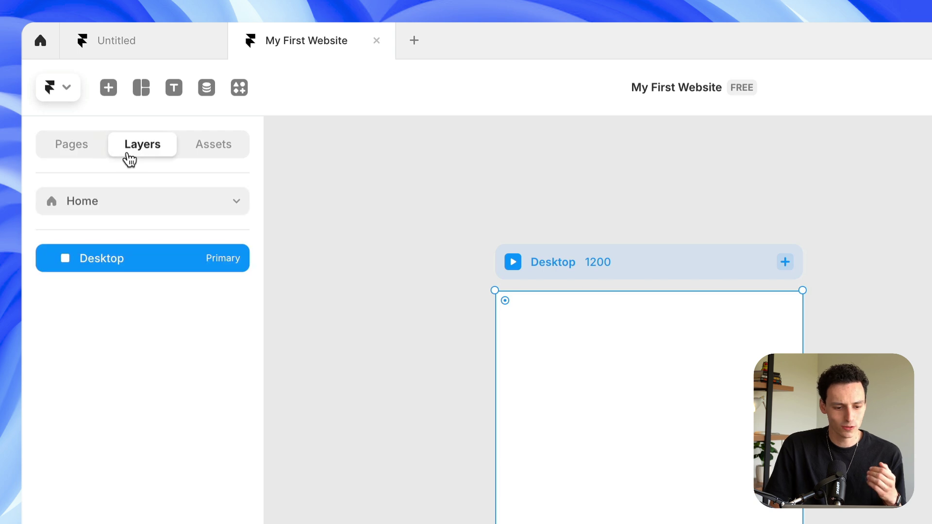
click(229, 145)
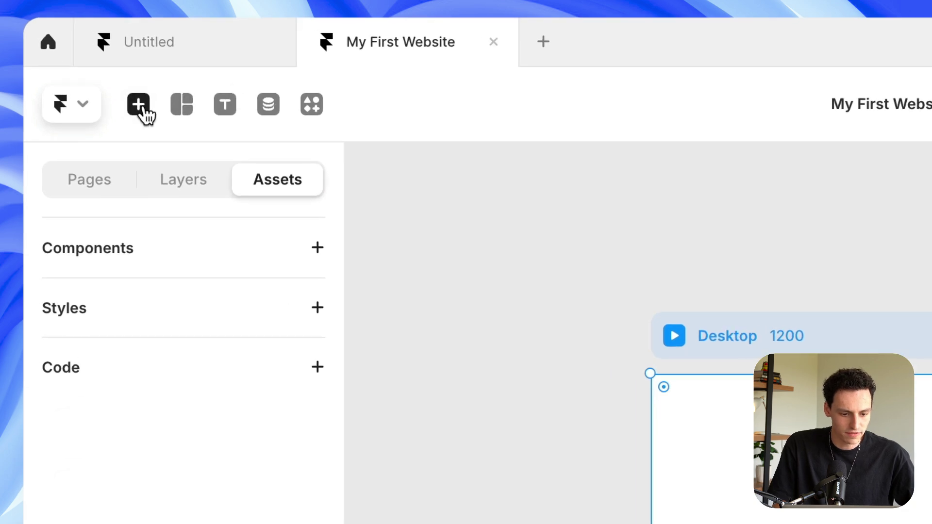
- Look through the insertable elements and the layout, text and CMS tools, leaving without adding anything to the page
click(141, 106)
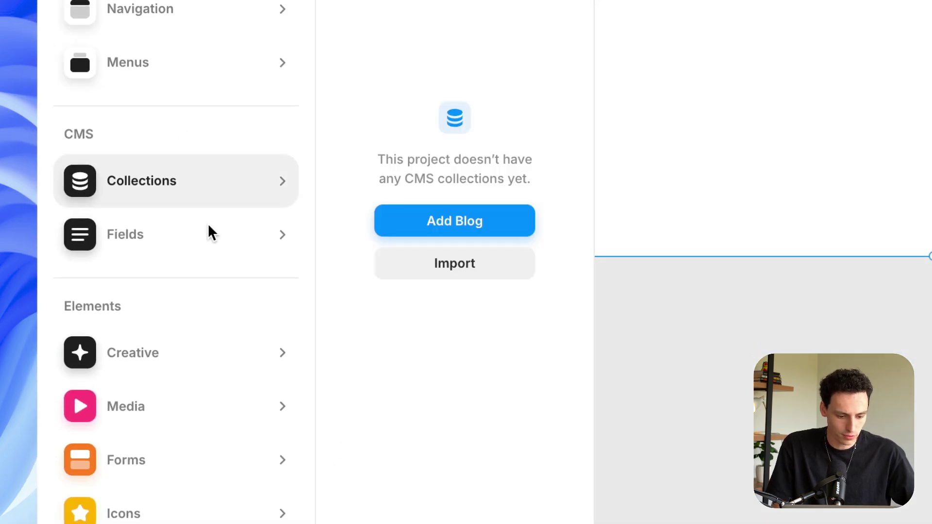
mouse_move(168, 405)
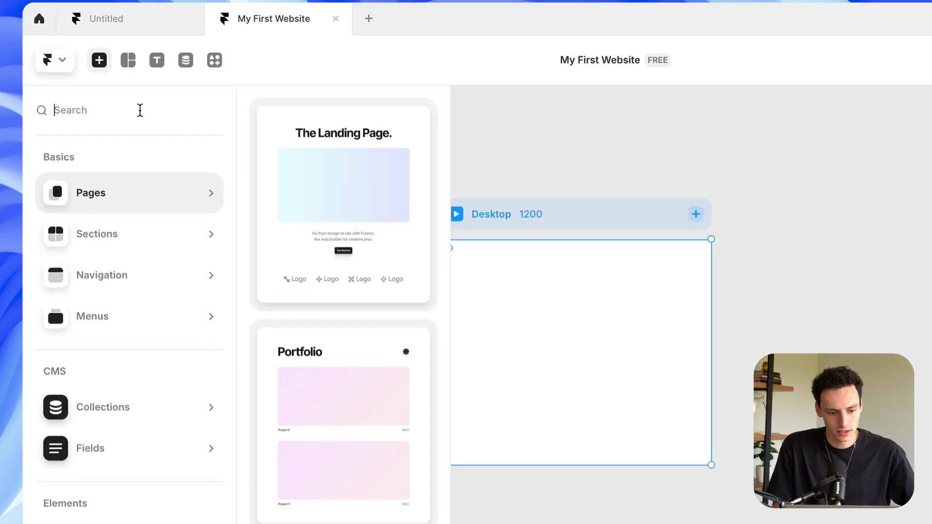
click(128, 62)
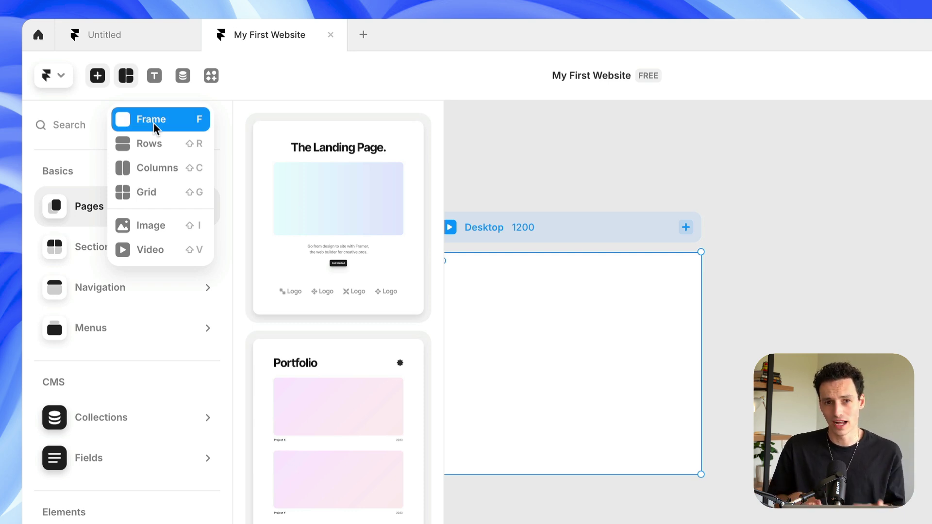
click(153, 79)
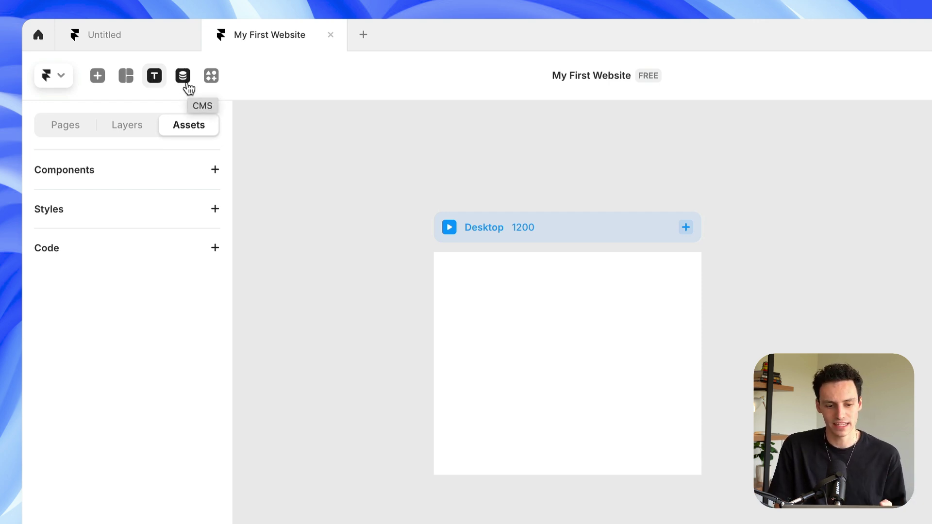
click(213, 78)
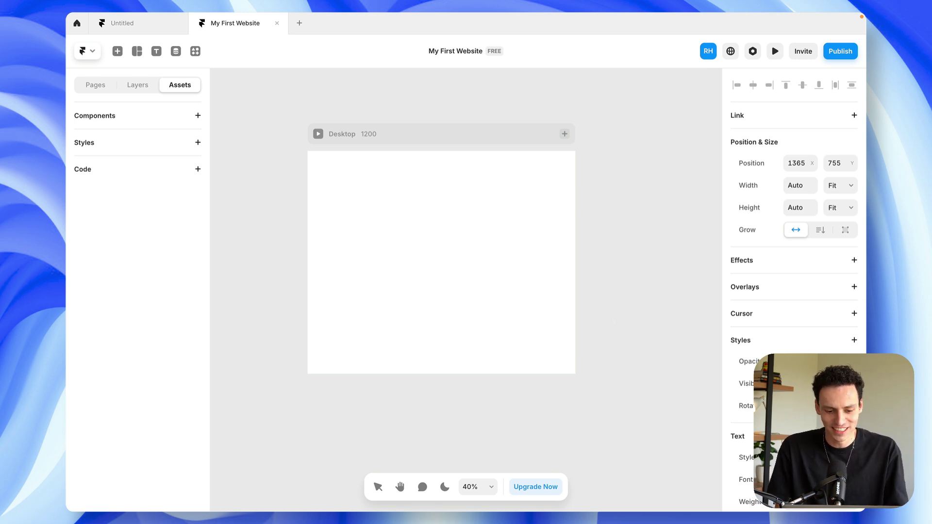
key(Escape)
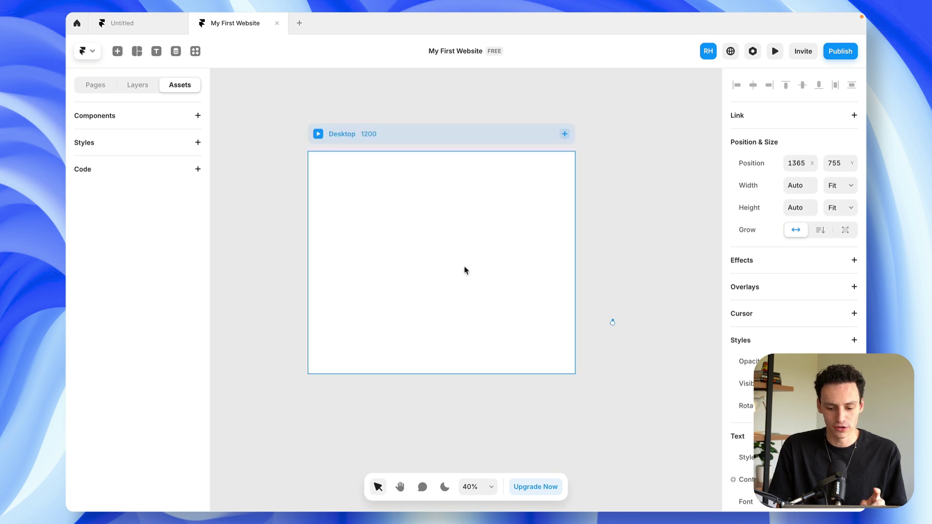
key(Escape)
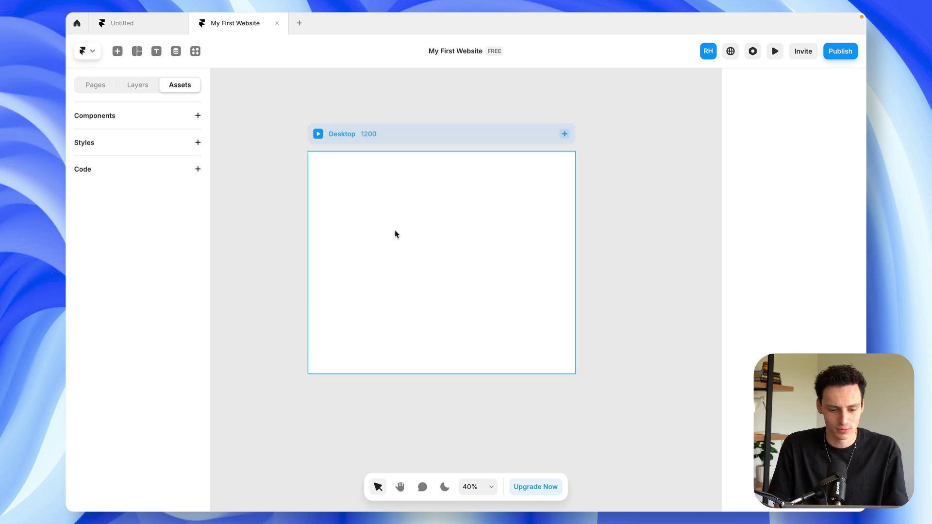
- Draw a frame about 949 wide and 397 high in the upper part of the Desktop page
key(f)
scroll(354, 191, up, 3)
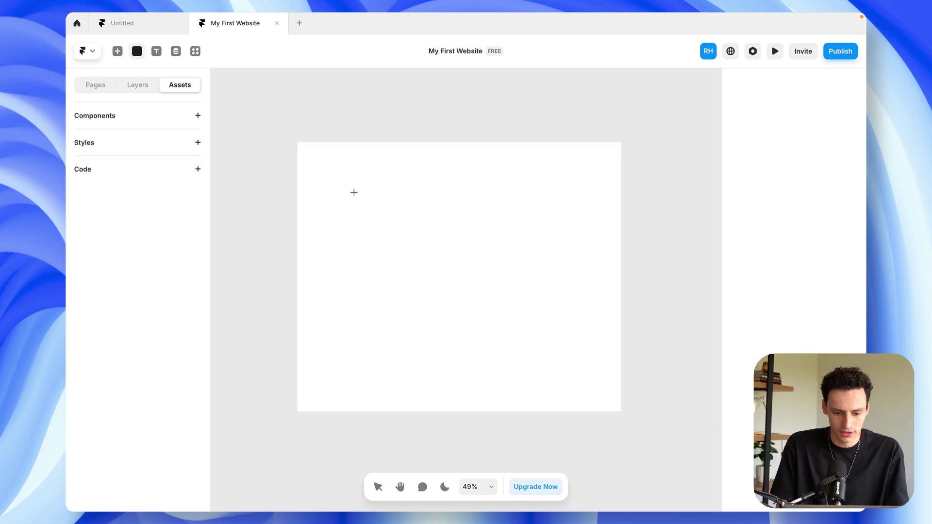
drag(336, 174, 608, 287)
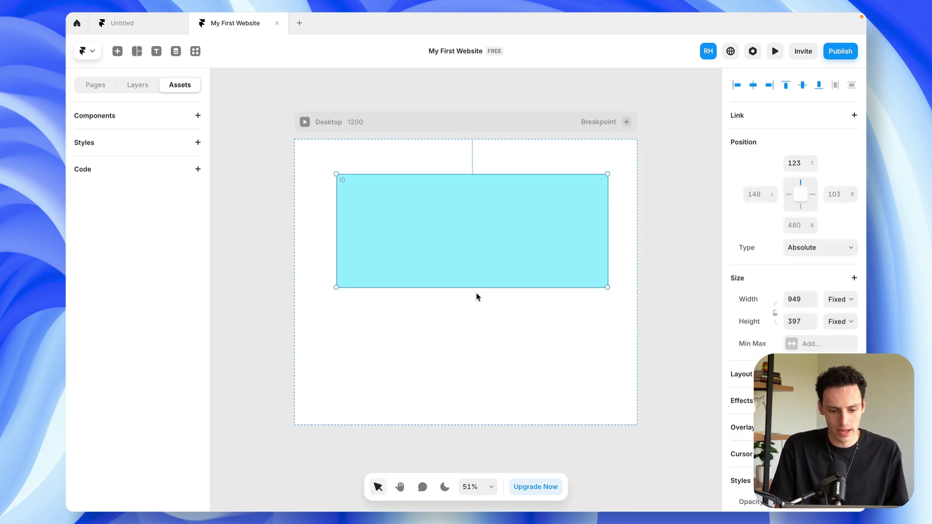
key(Escape)
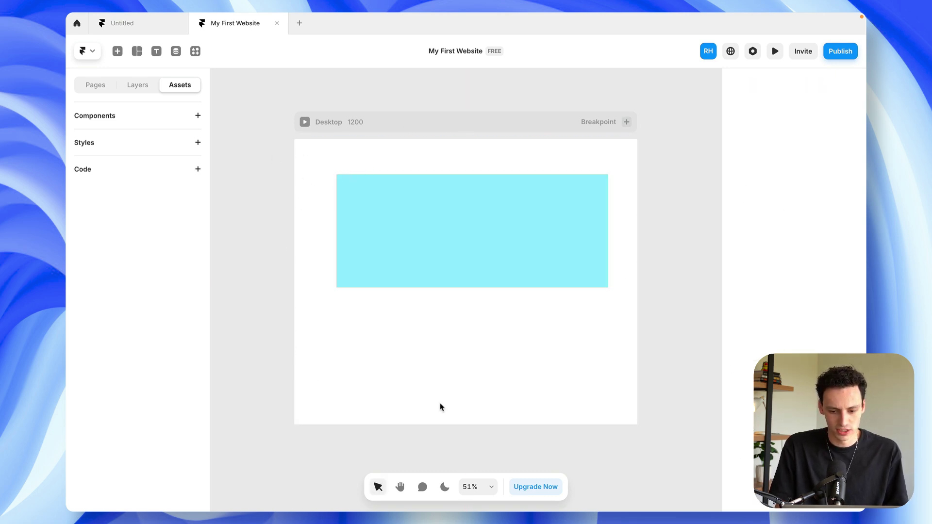
- Examine the frame's place in the layer hierarchy, its style properties and its width sizing options
click(484, 226)
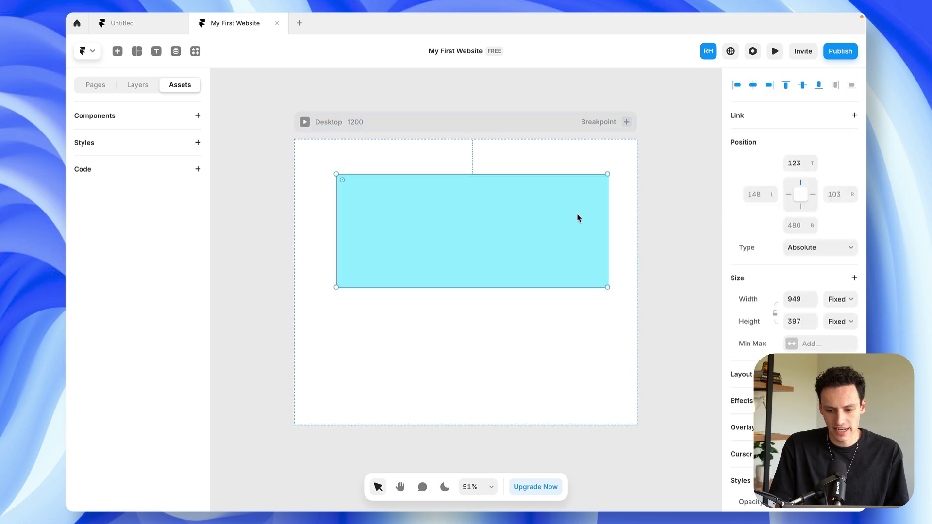
click(145, 87)
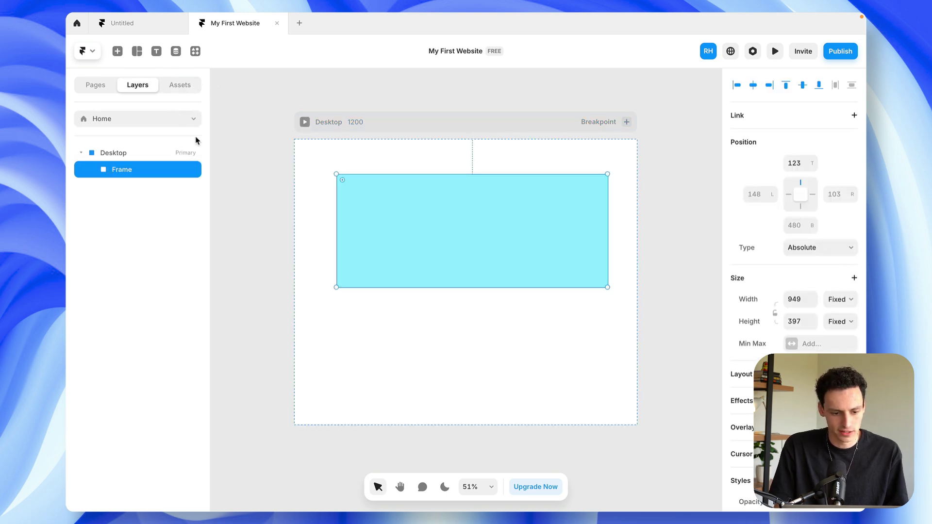
click(113, 156)
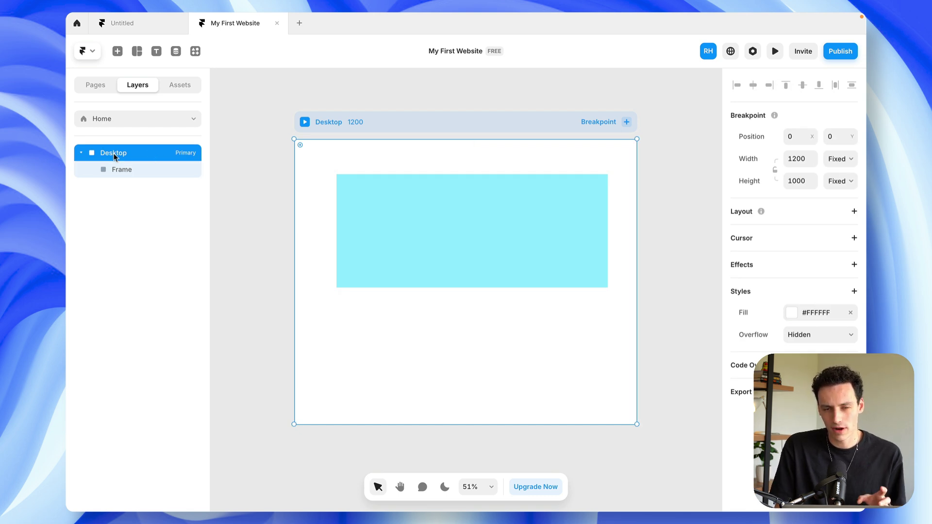
click(131, 170)
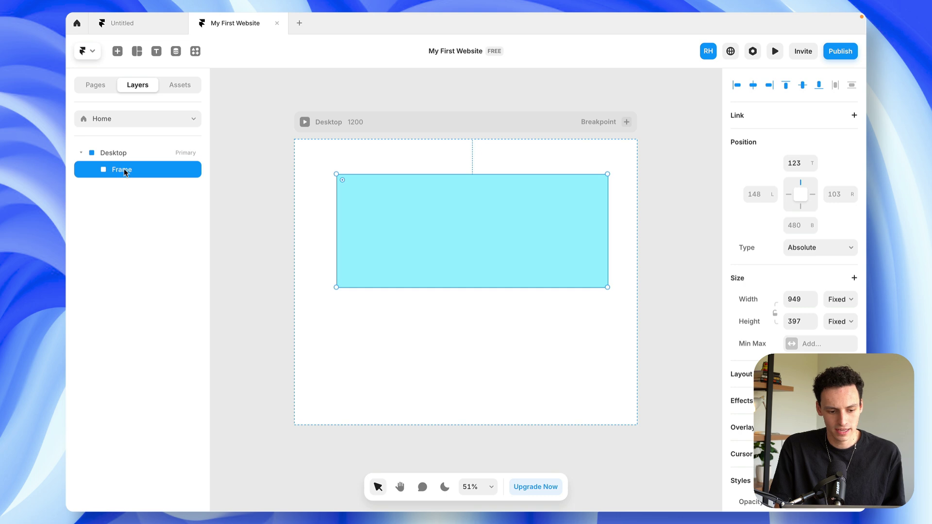
scroll(821, 348, down, 5)
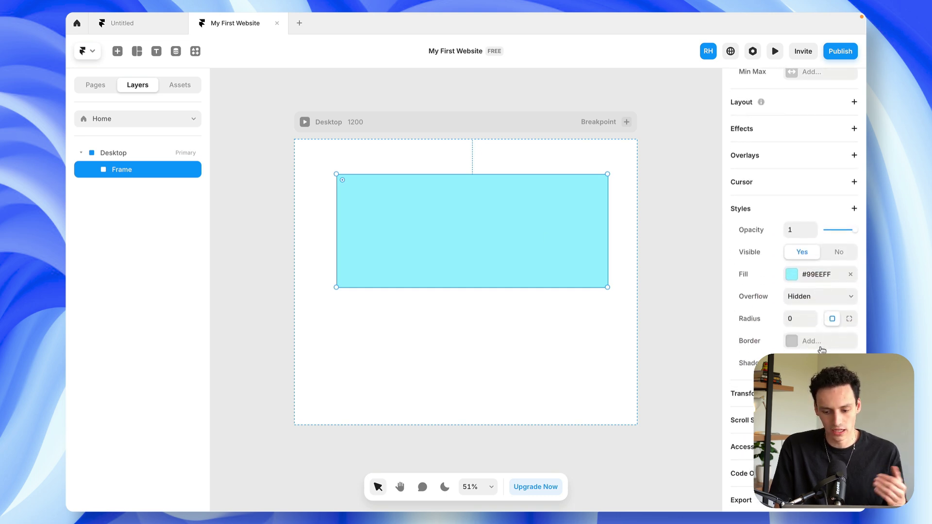
scroll(821, 349, up, 5)
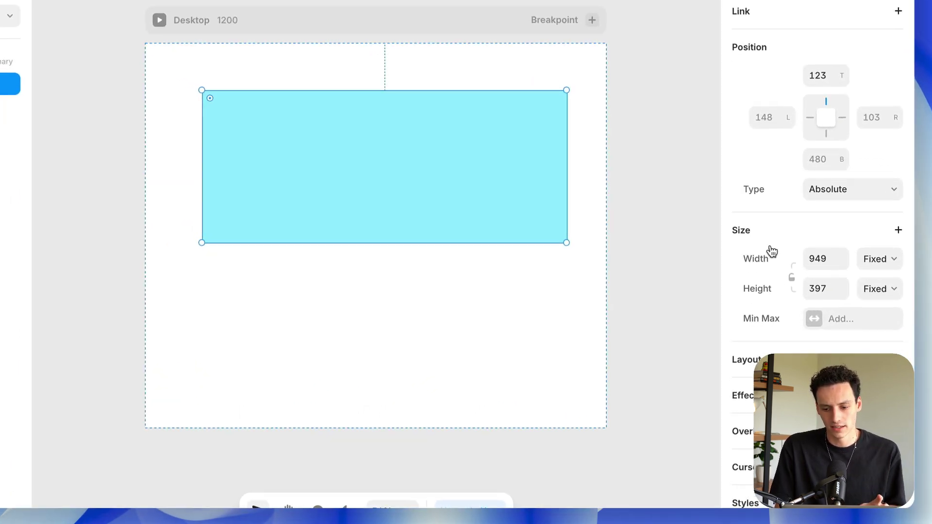
click(883, 260)
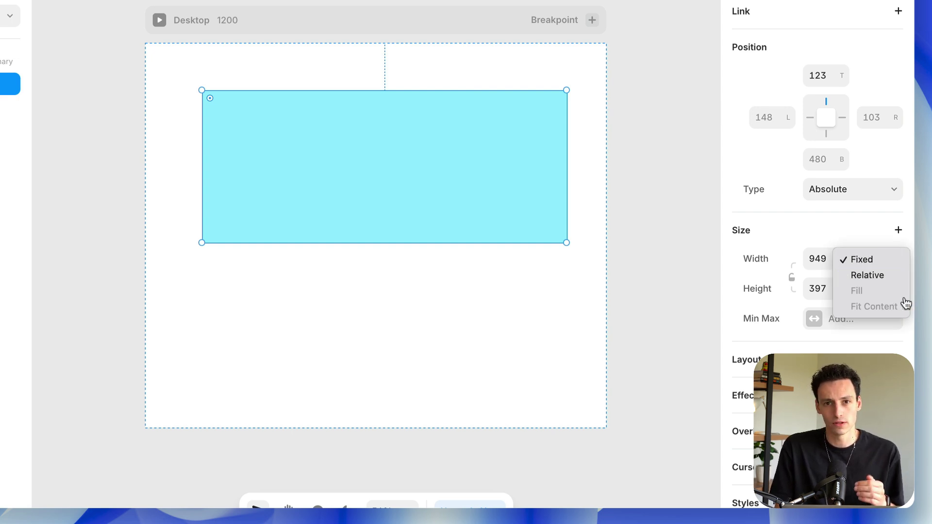
click(810, 225)
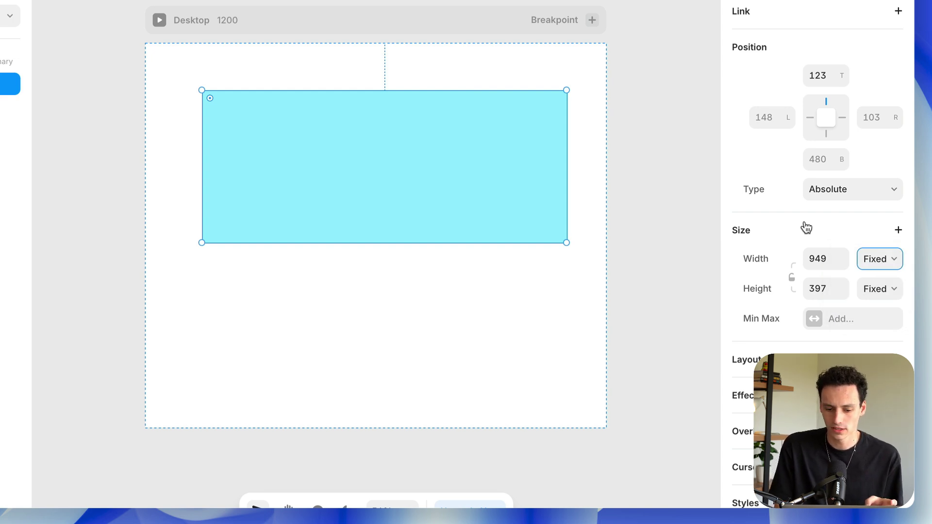
click(553, 188)
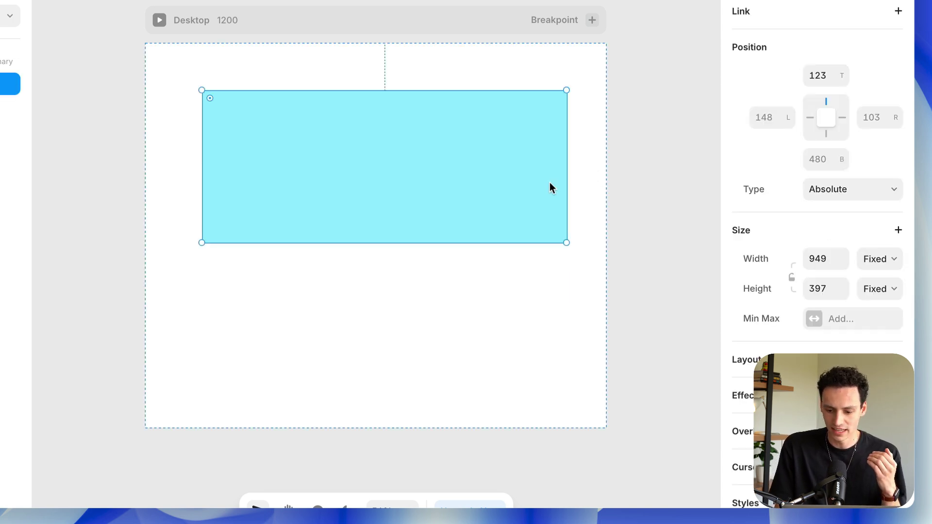
- Set the frame's fixed width to 500
click(824, 261)
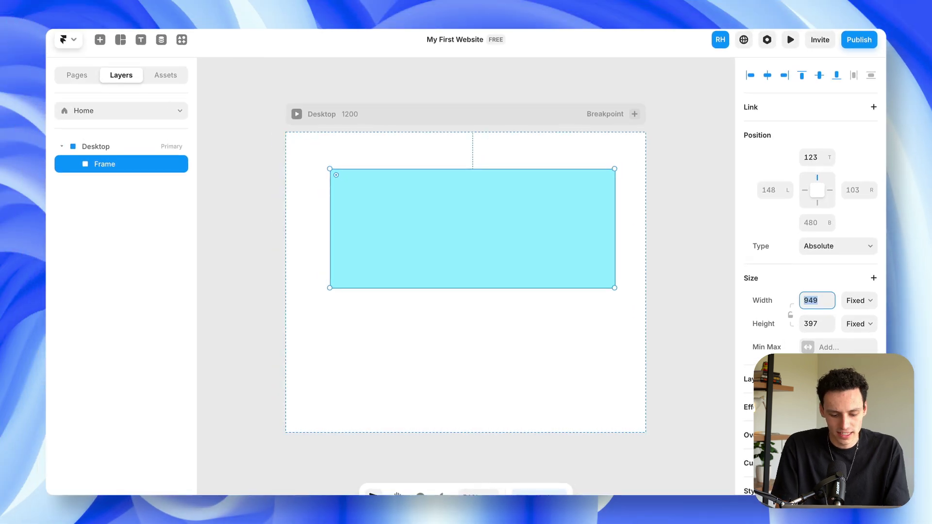
text(500)
key(Return)
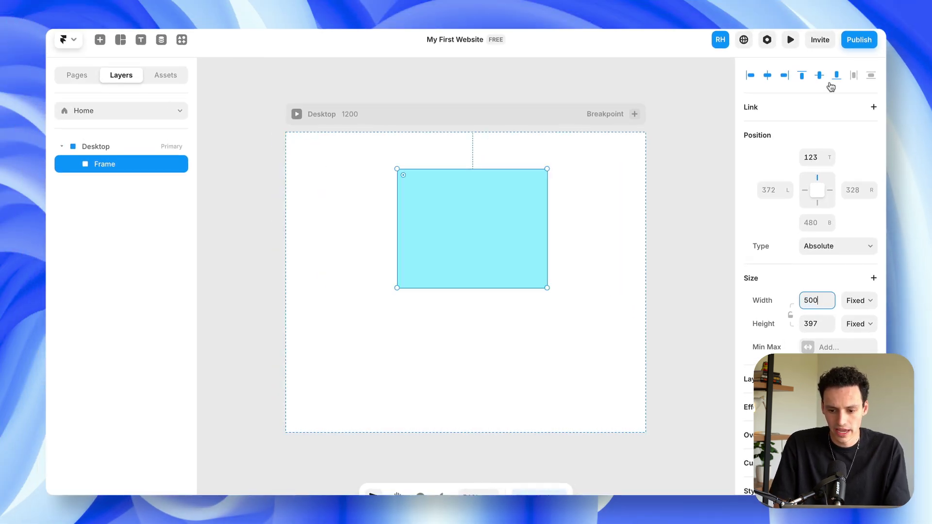
- Preview the page, narrow the preview to about 1026 wide to check the frame's behaviour, and return to the canvas
click(795, 44)
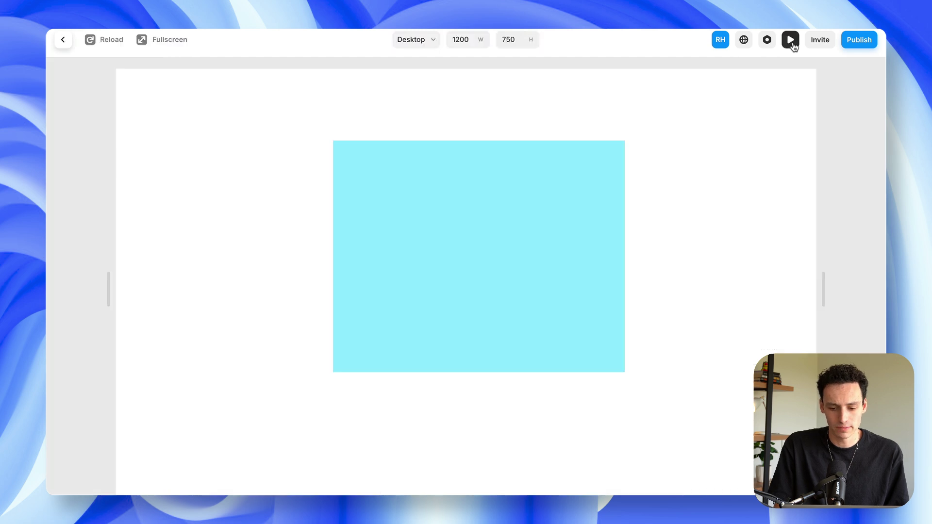
drag(824, 273, 775, 239)
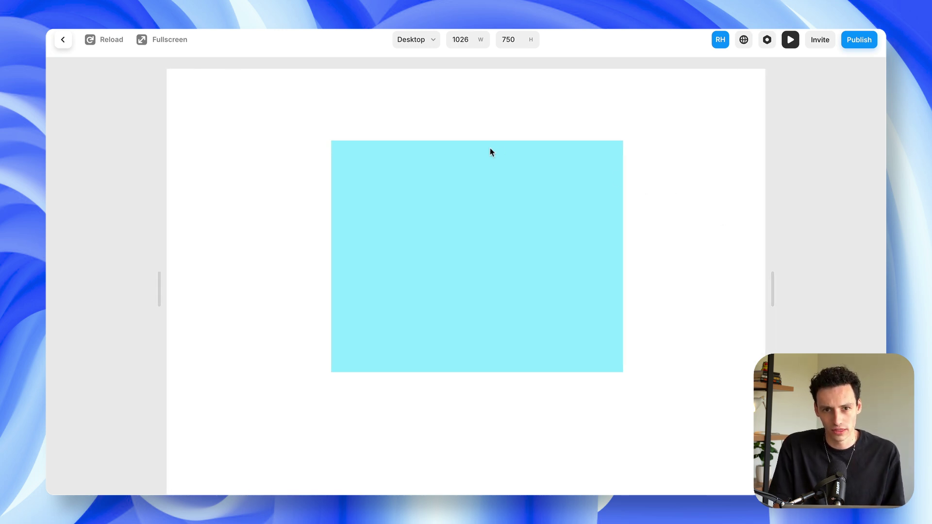
click(65, 43)
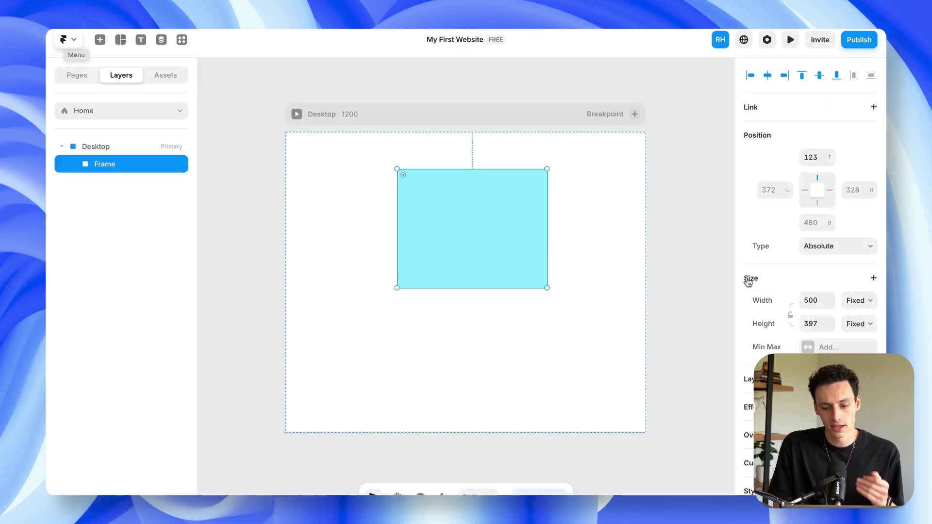
- Make the frame's width relative at 80% and centre the frame horizontally on the Desktop page
click(856, 301)
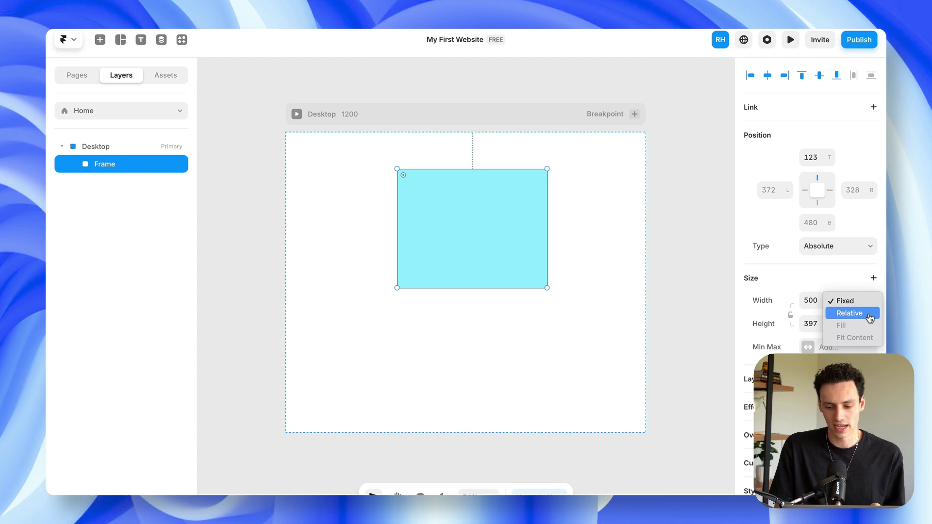
click(871, 318)
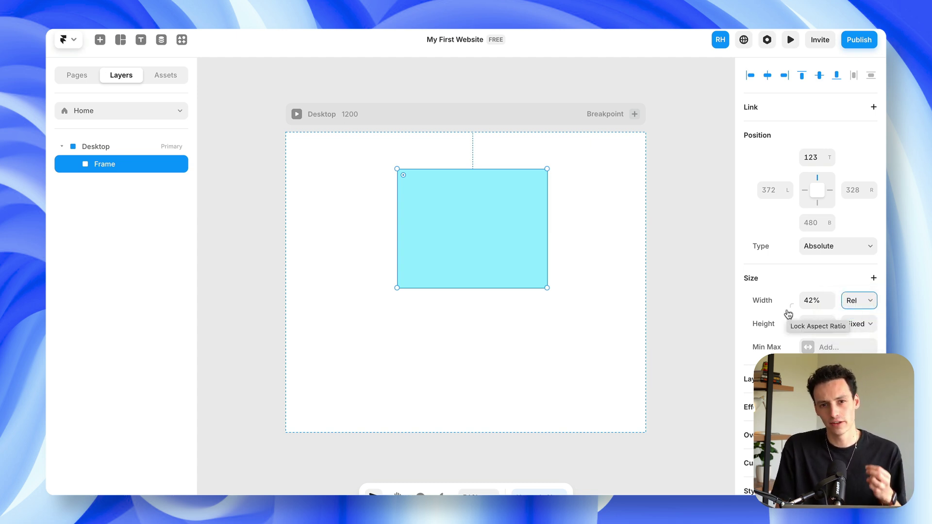
click(822, 306)
text(8)
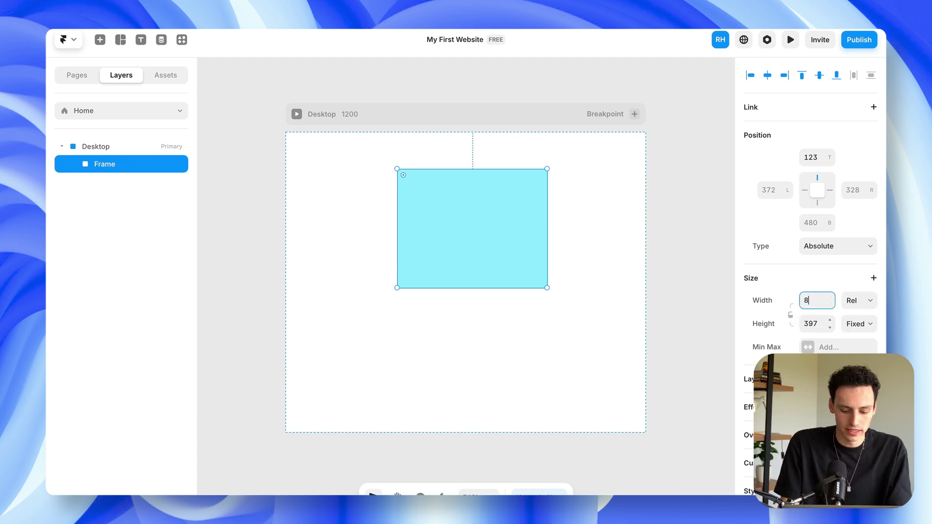
text(0%)
key(Return)
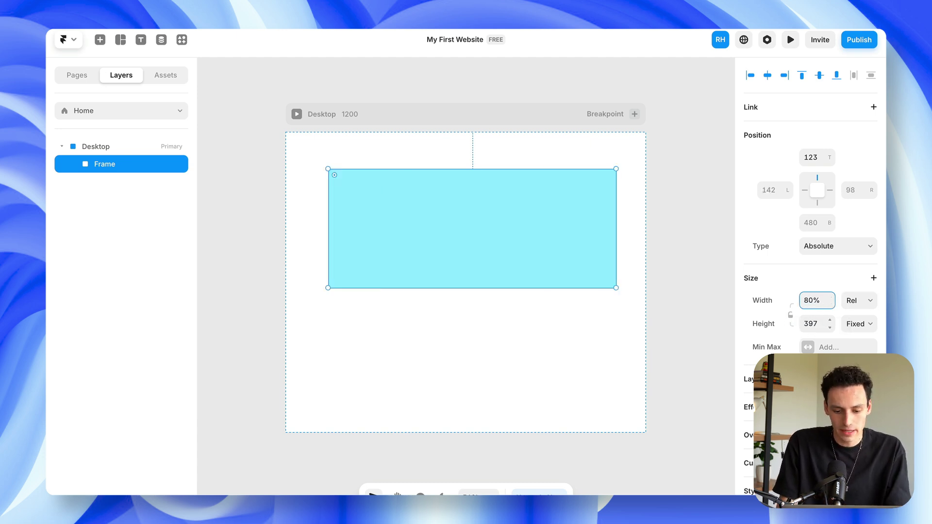
click(768, 74)
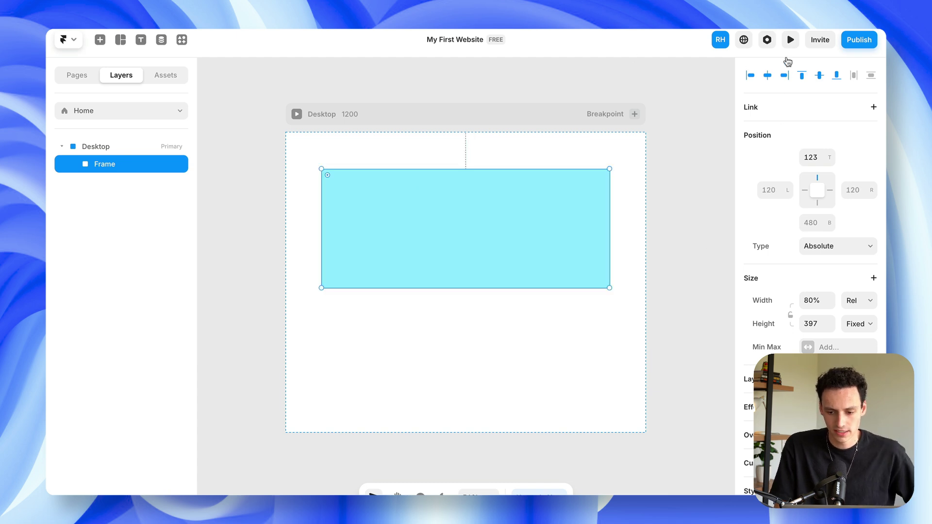
- Preview the page and narrow the preview to check how the frame's relative width behaves
click(790, 41)
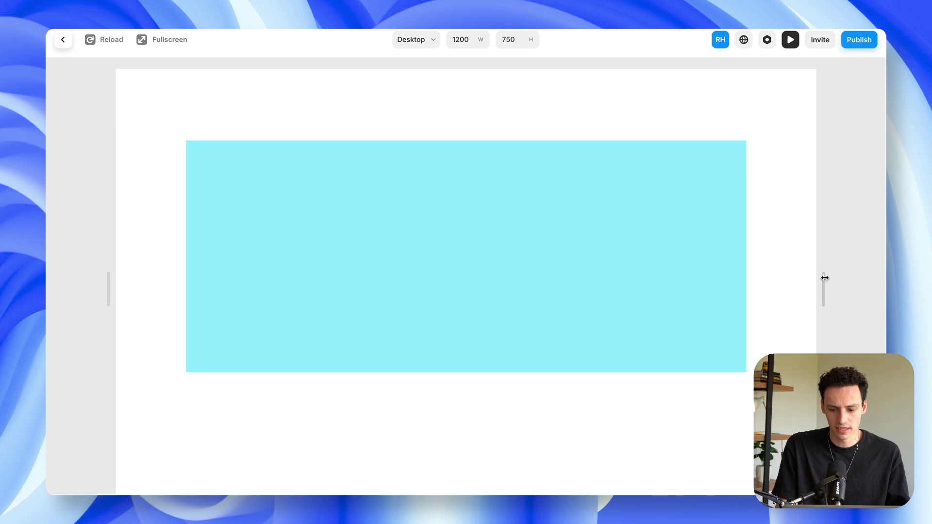
drag(824, 278, 801, 266)
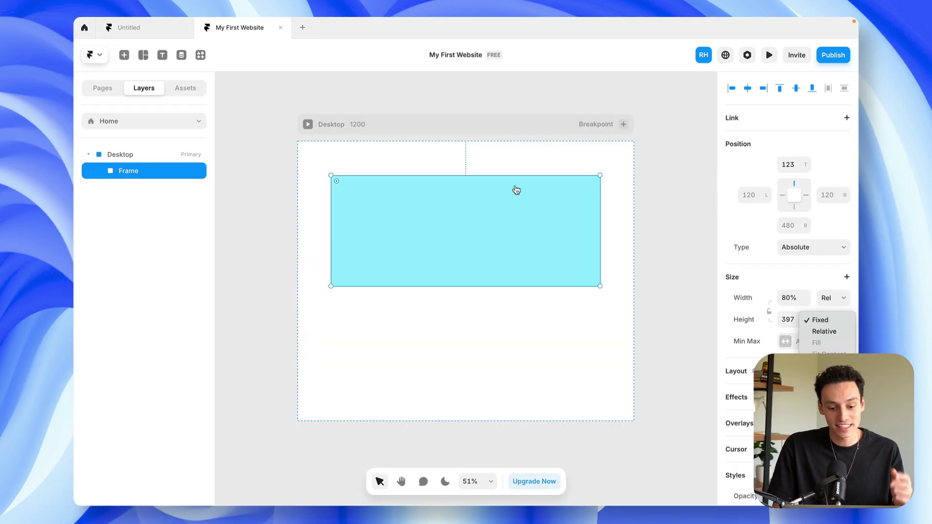
- Return to the canvas and size the frame's height by Viewport at 100vh
click(513, 203)
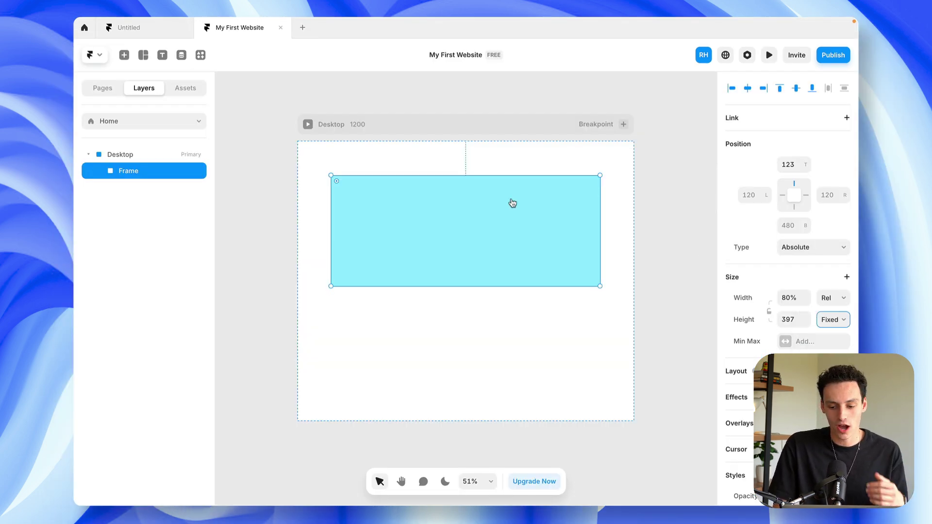
click(542, 244)
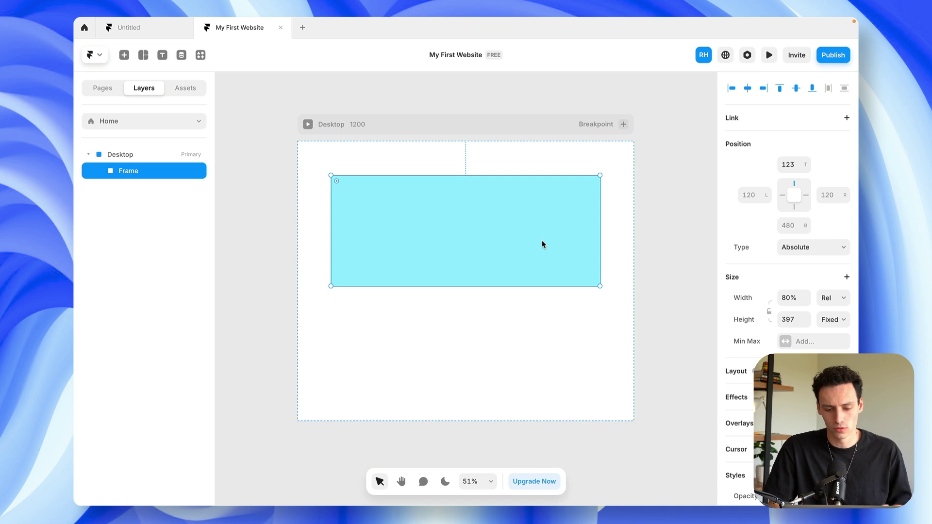
click(832, 319)
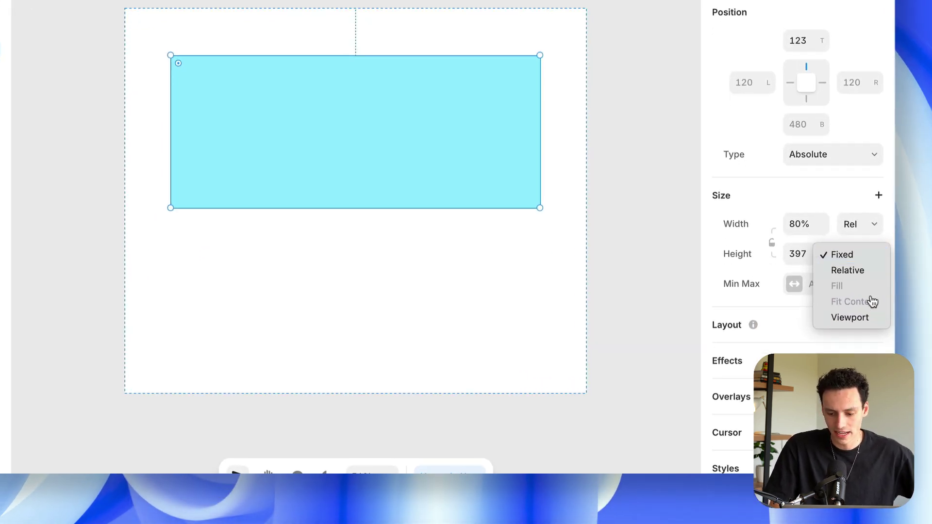
click(865, 321)
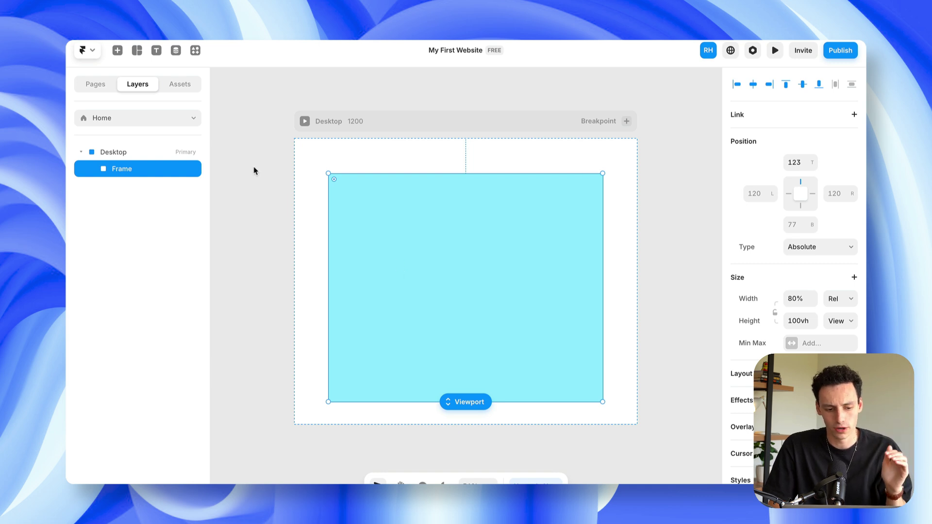
- Preview the page, examine the full extent of the viewport-height frame, and return to the canvas
click(775, 51)
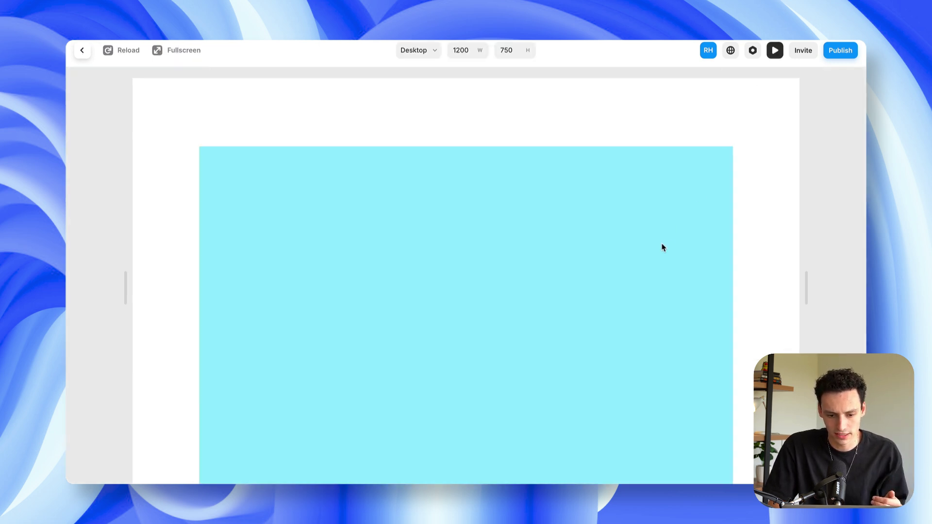
scroll(663, 247, down, 5)
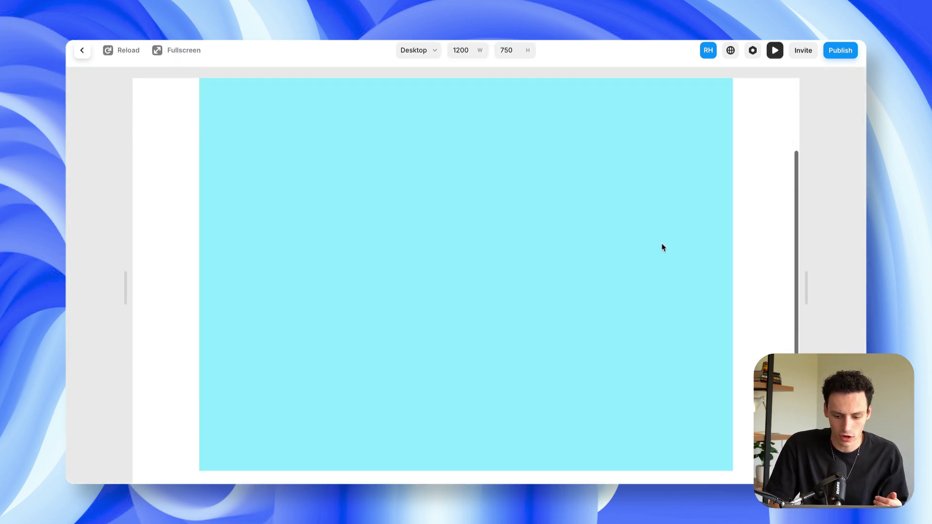
scroll(662, 247, up, 1)
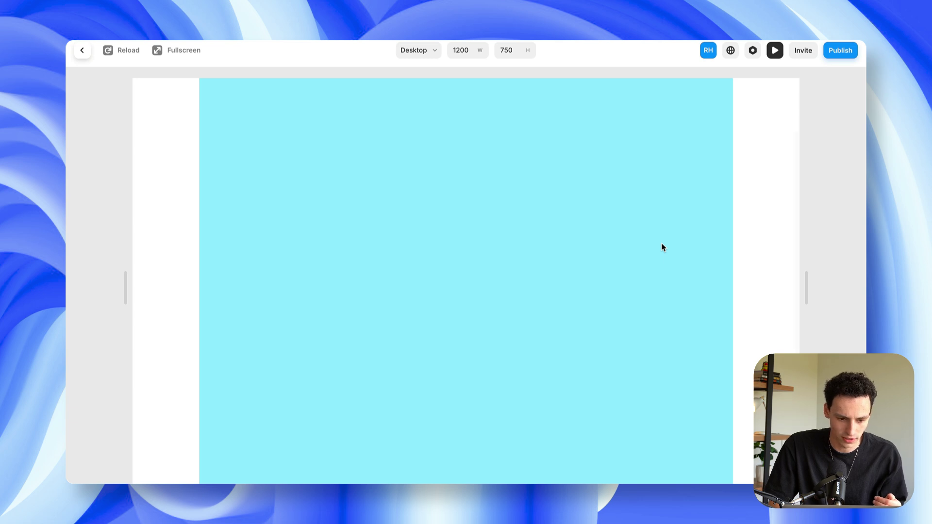
scroll(663, 247, up, 2)
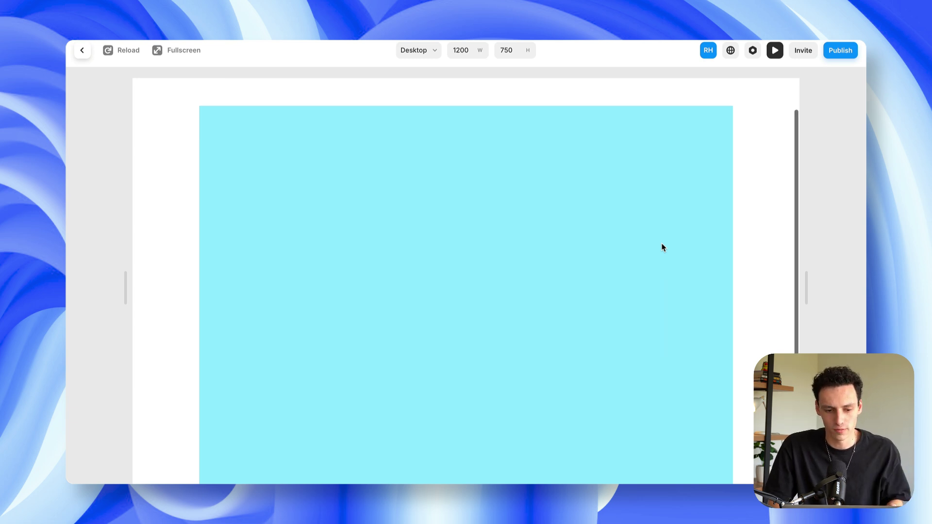
key(Escape)
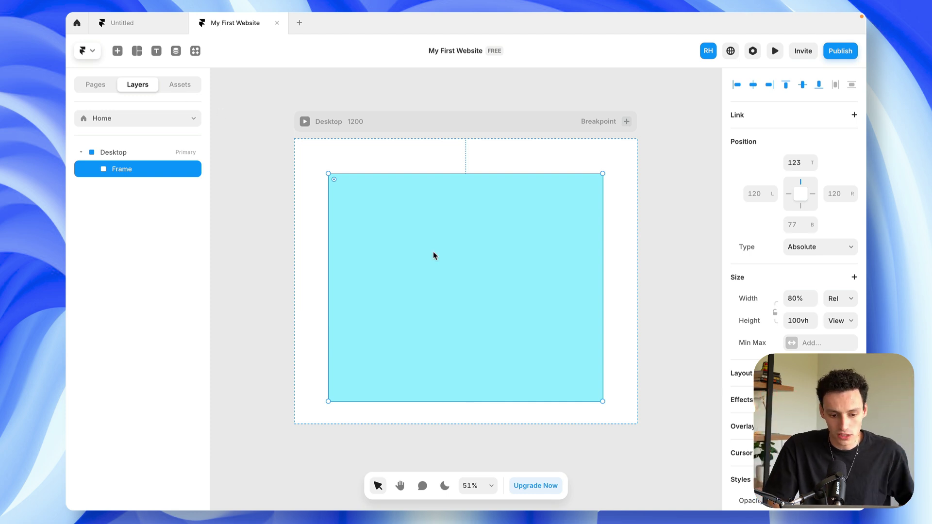
- Move the frame to about 88 from the page's top edge and set its relative width to 100%
drag(432, 256, 427, 245)
click(799, 297)
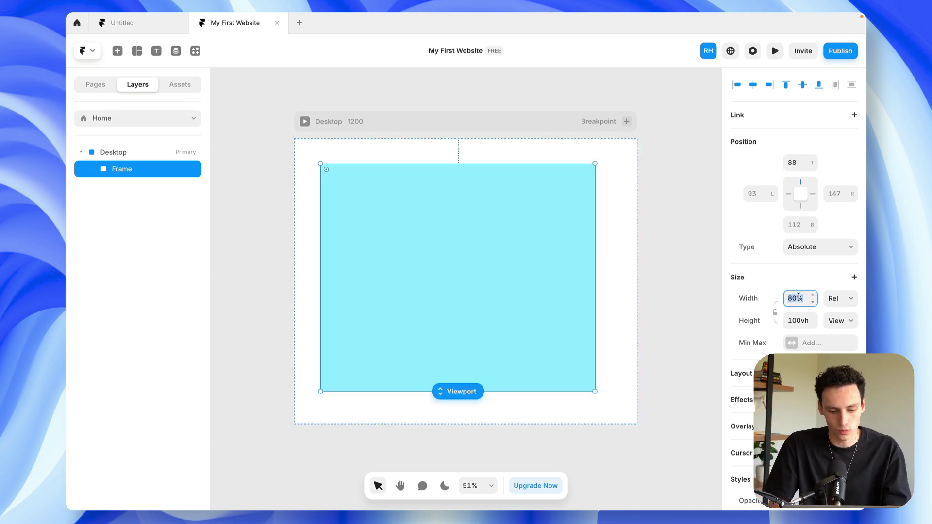
text(100%)
key(Return)
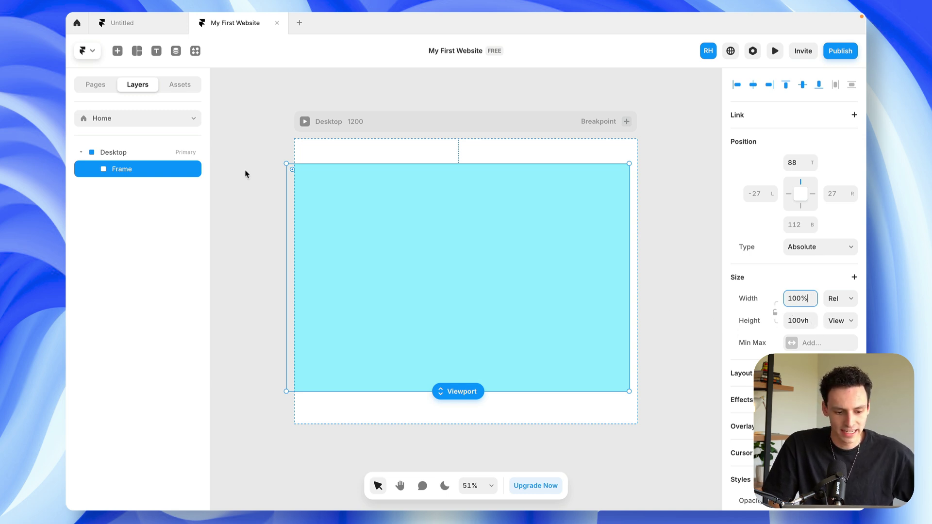
- Add a vertical stack layout to the Desktop breakpoint
click(147, 152)
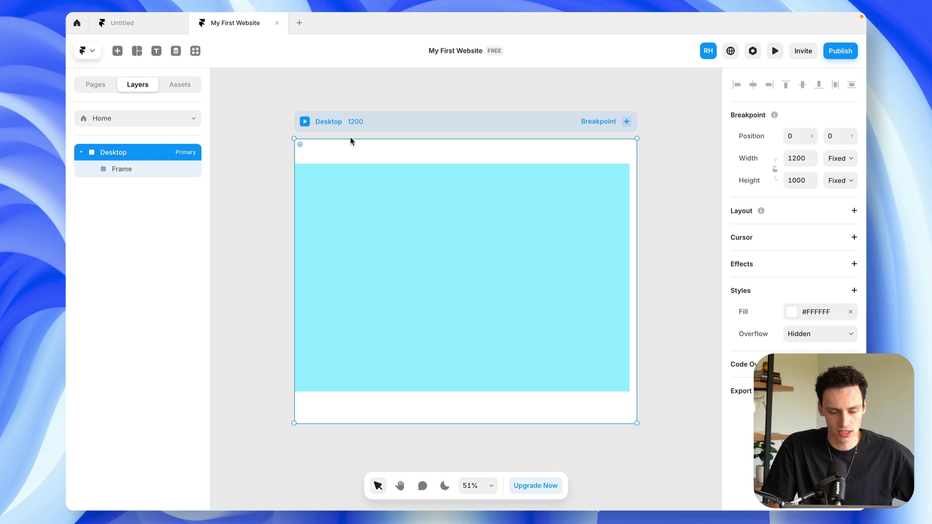
click(854, 212)
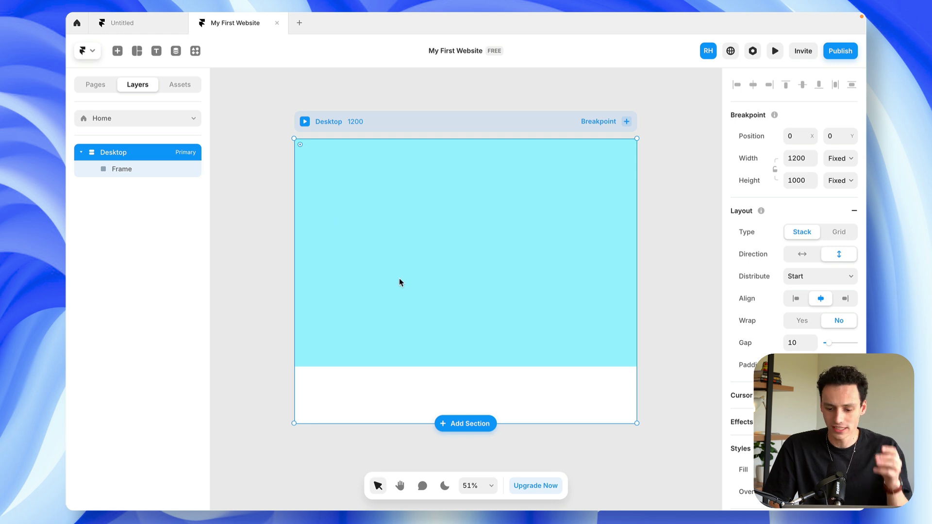
- Draw a second frame of about 574 by 278 near the middle of the full-width frame
click(479, 279)
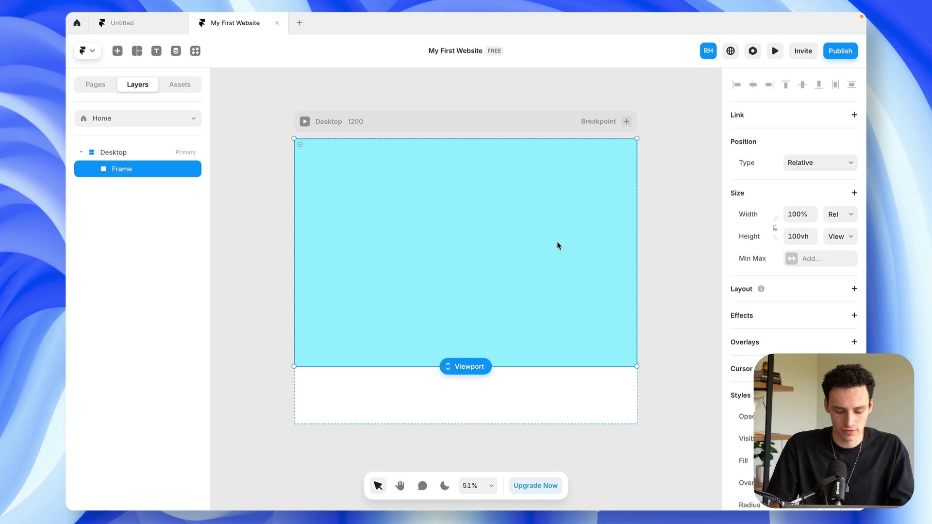
key(f)
drag(388, 218, 552, 297)
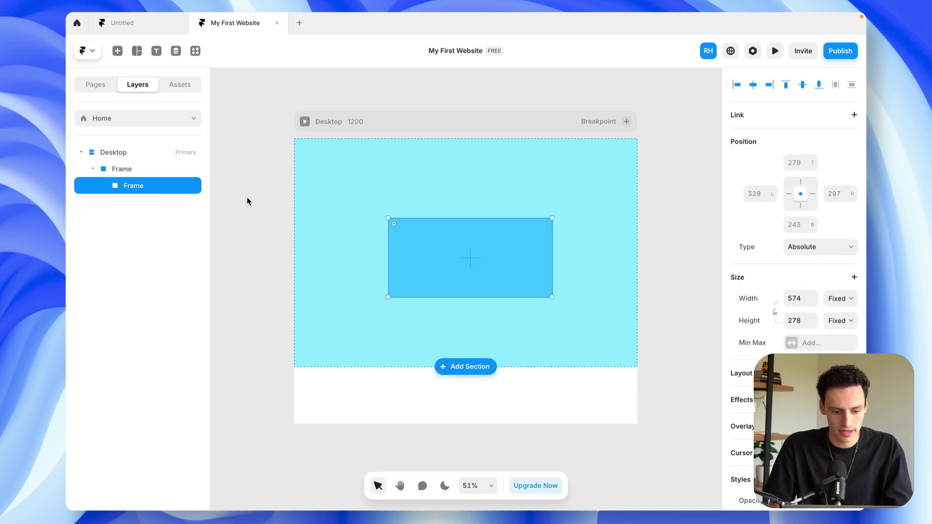
- Rename the outer frame as Hero Section and the frame nested inside it as Container
double_click(121, 168)
text(Hero Section)
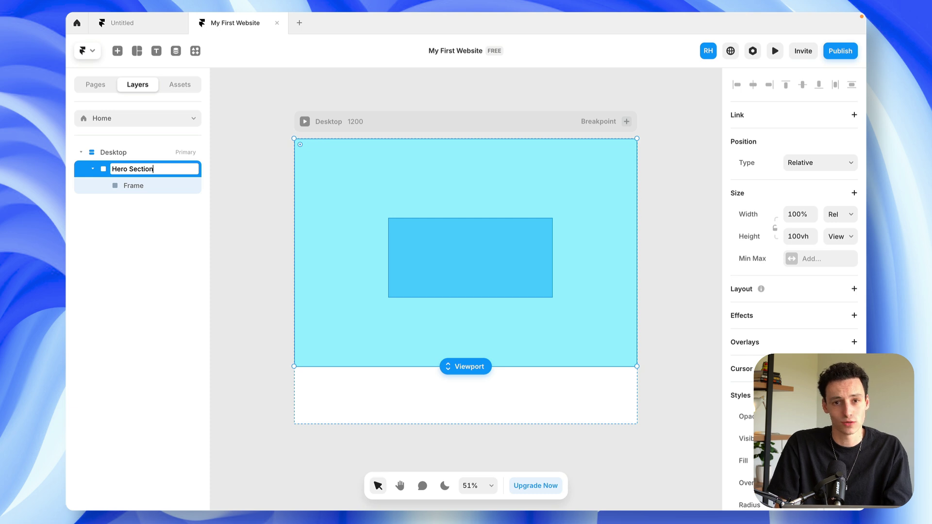
key(Return)
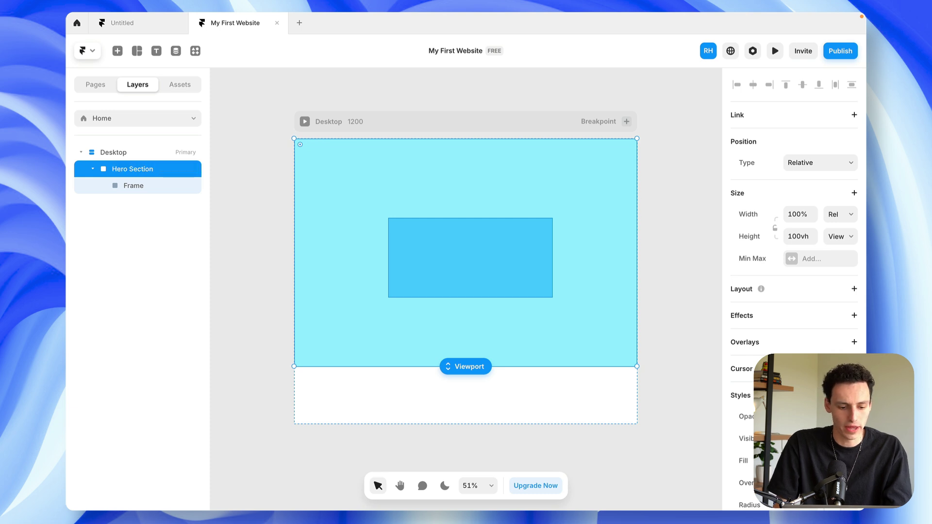
double_click(136, 186)
text(Container)
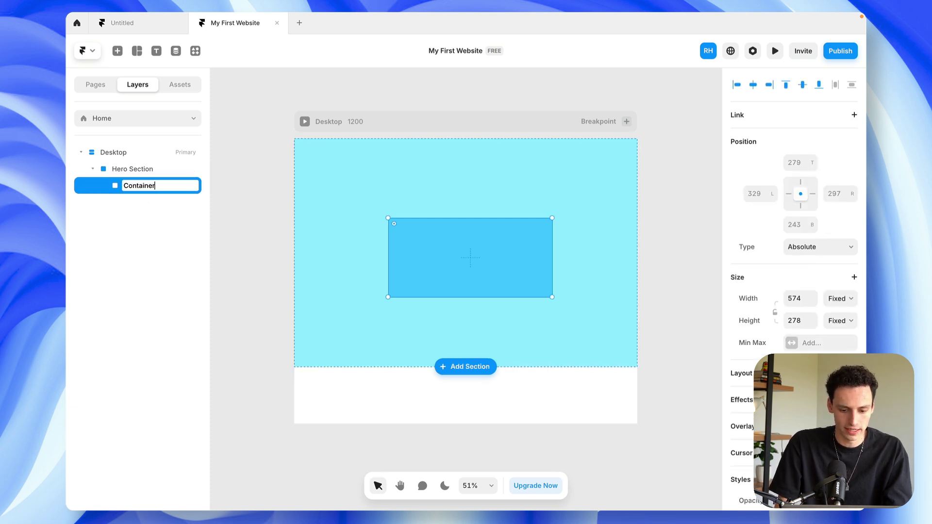
key(Return)
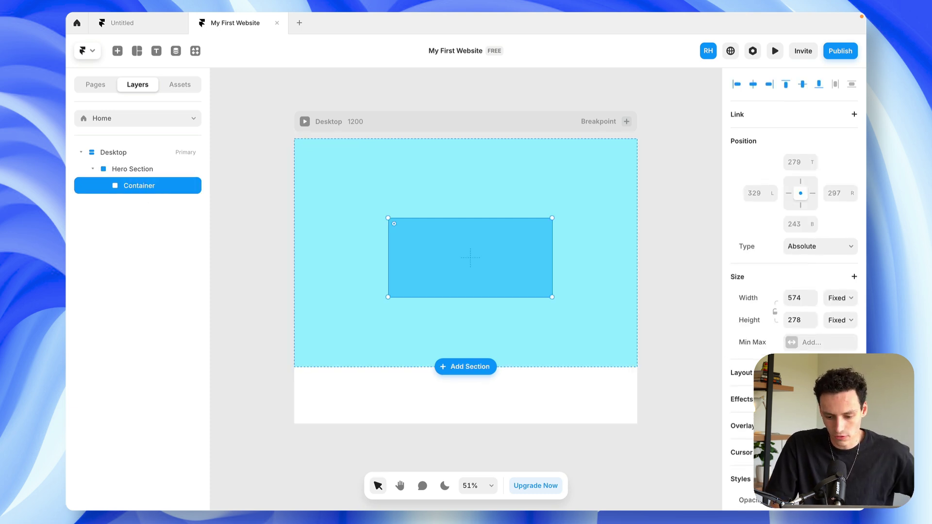
- Change the Container's fill to a dark teal
scroll(785, 312, down, 5)
click(792, 292)
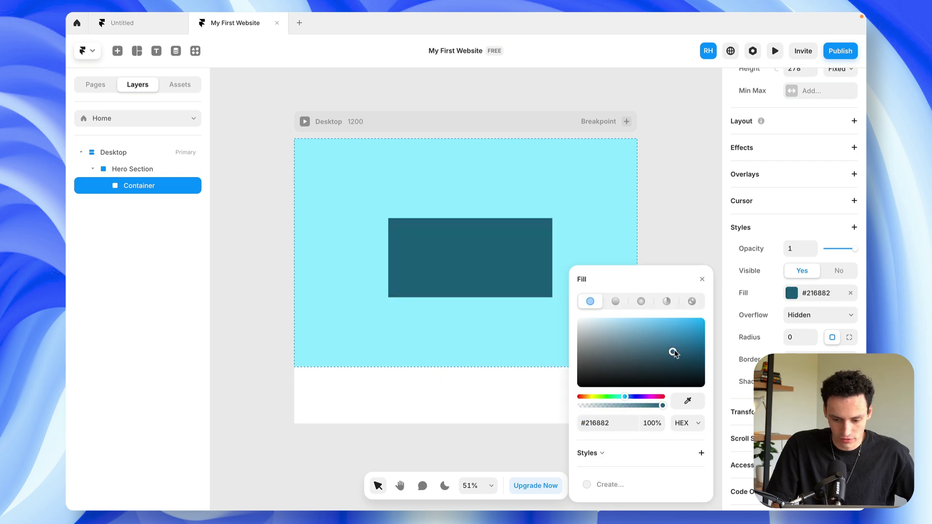
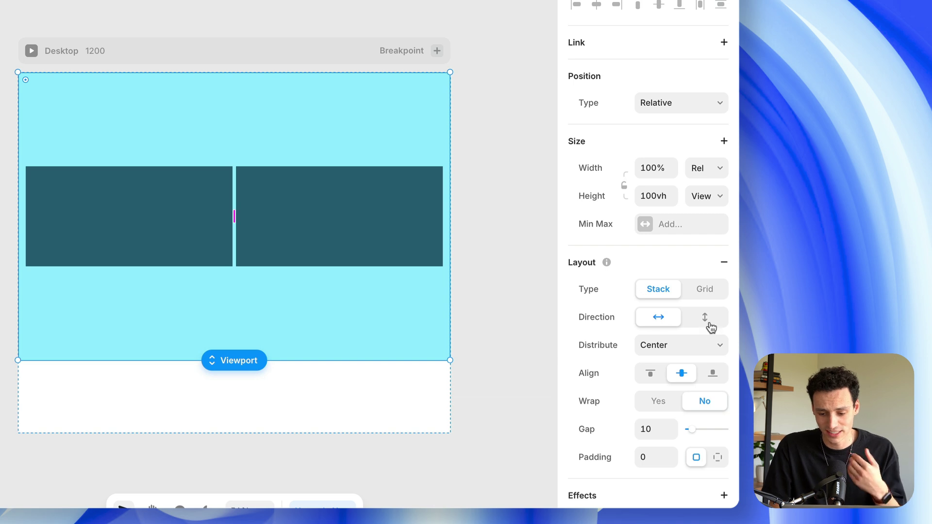
- Try the Hero Section stack's direction options, keep it horizontal, and distribute the containers to Start and to End
click(706, 321)
click(650, 318)
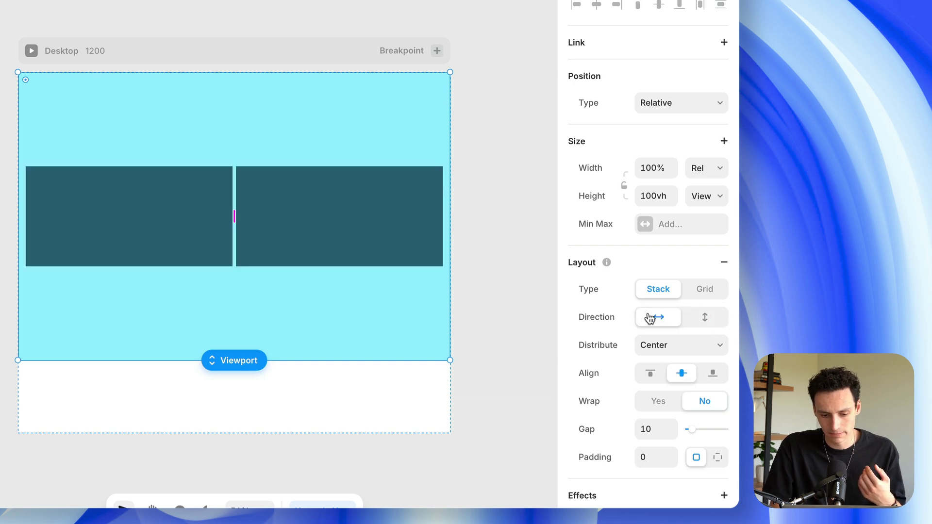
click(680, 352)
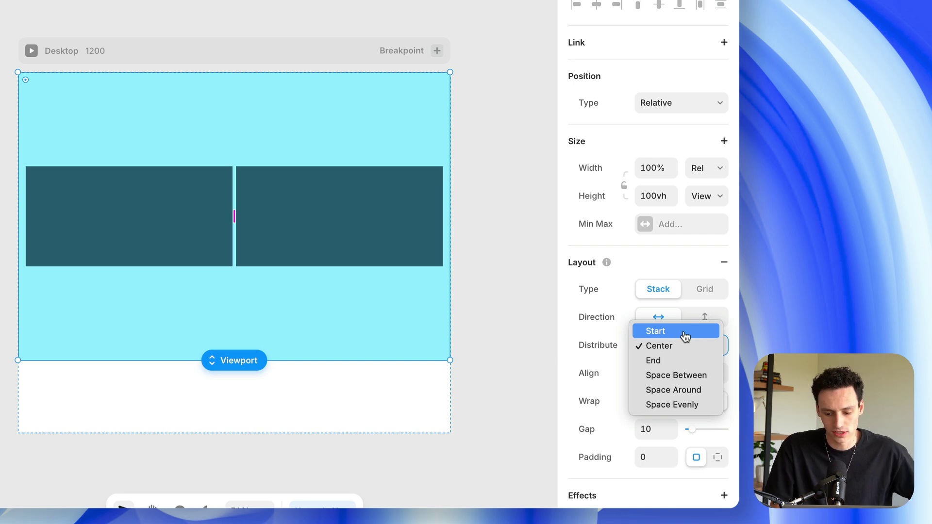
click(685, 336)
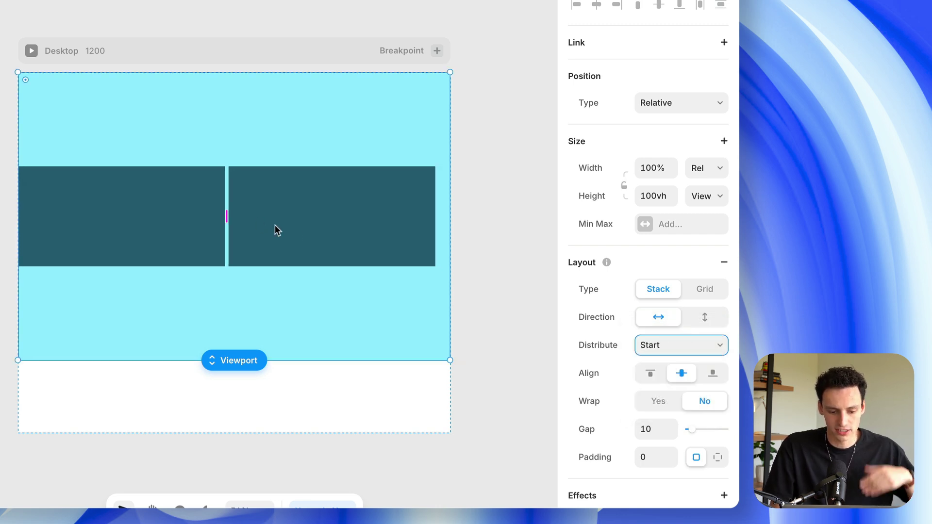
click(675, 346)
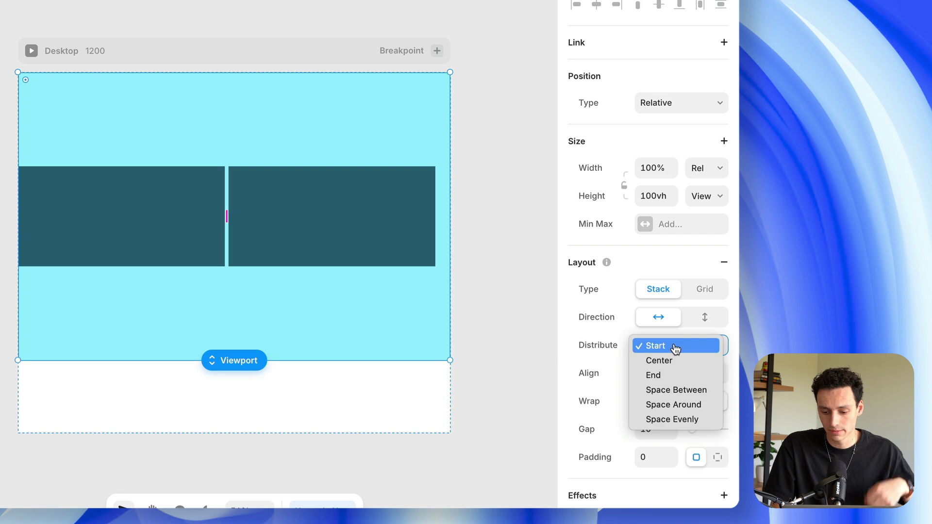
click(675, 376)
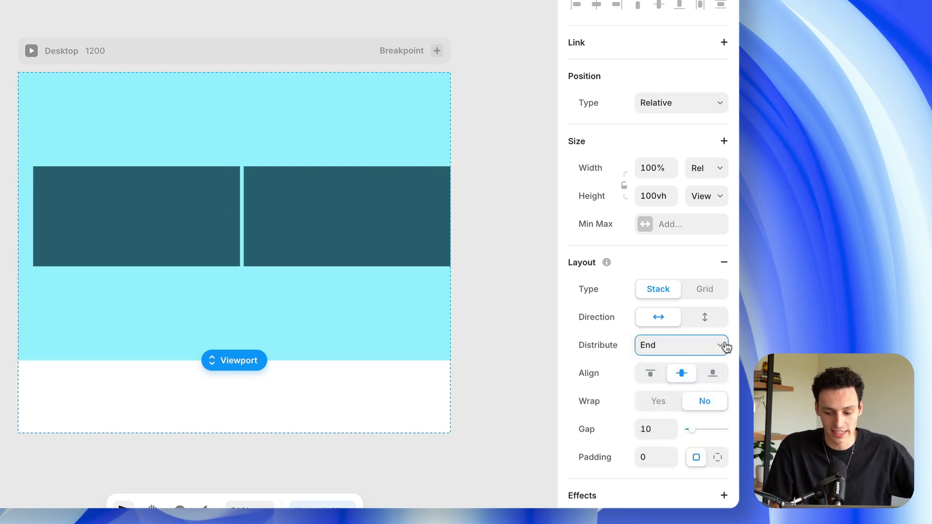
- Make the Hero Section stack vertical, try distributing its containers to Start, and set the distribution to Center
click(705, 319)
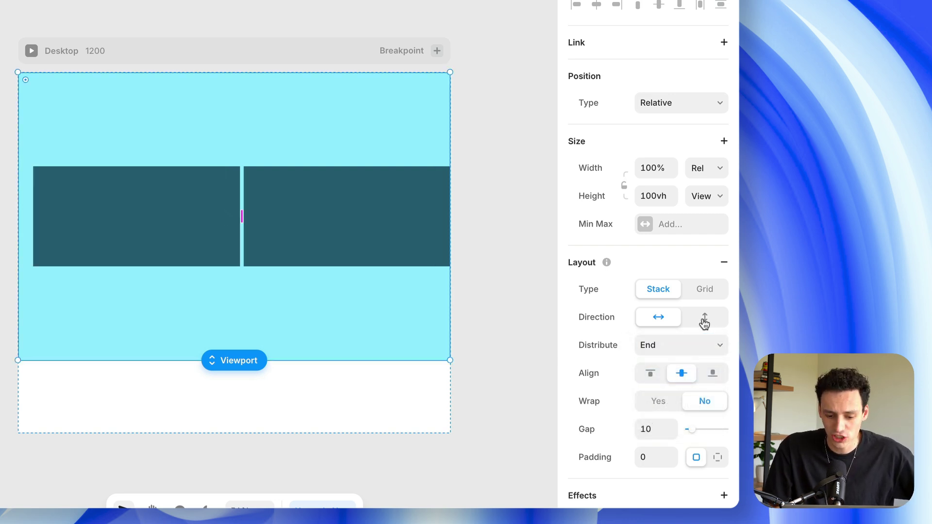
click(678, 353)
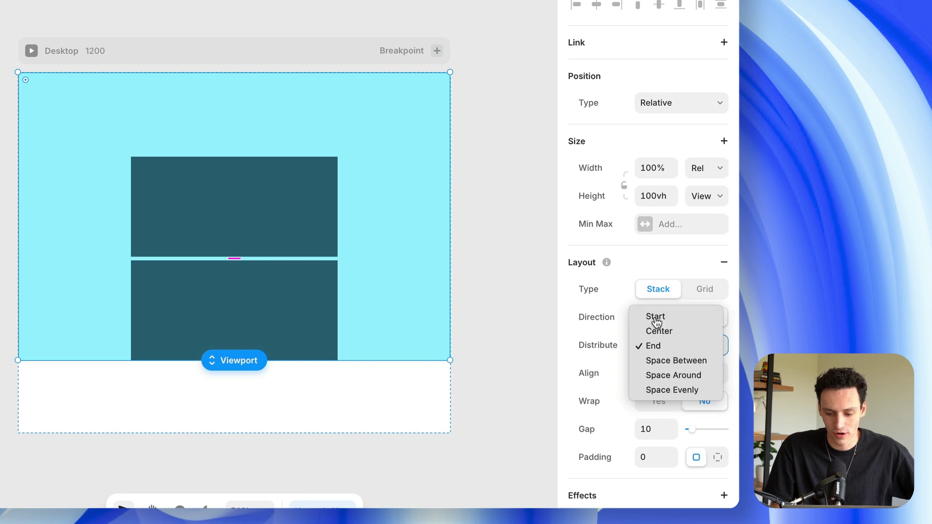
click(657, 317)
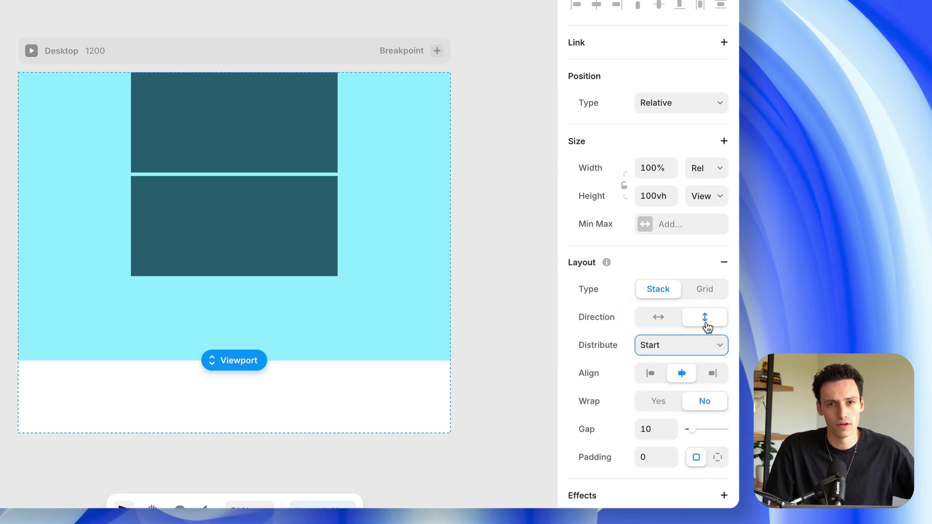
click(686, 346)
click(682, 361)
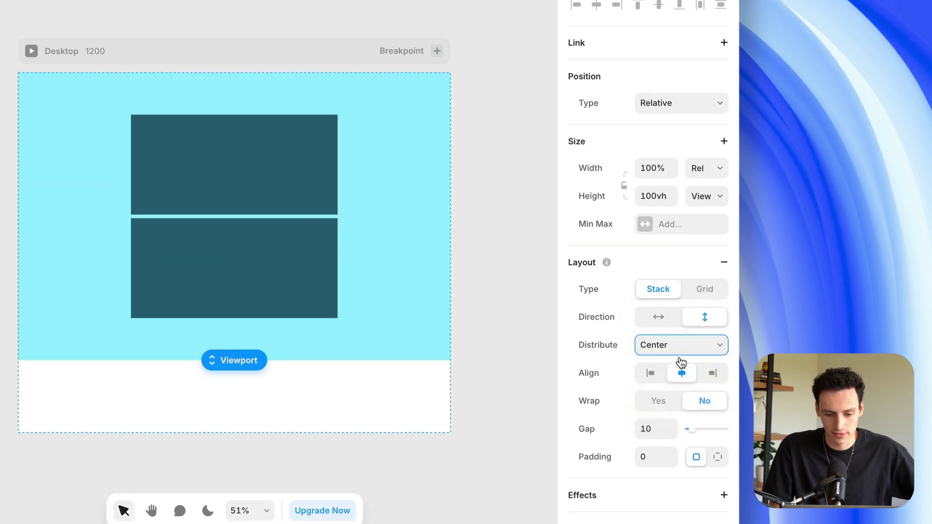
- Try wider gaps between the two containers and set the Hero Section stack's gap to 25
scroll(226, 270, up, 5)
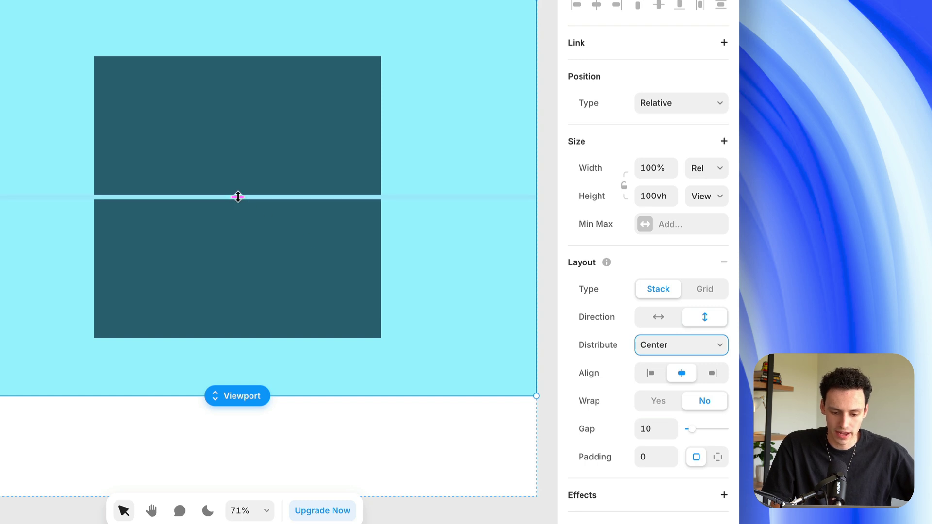
drag(237, 196, 232, 227)
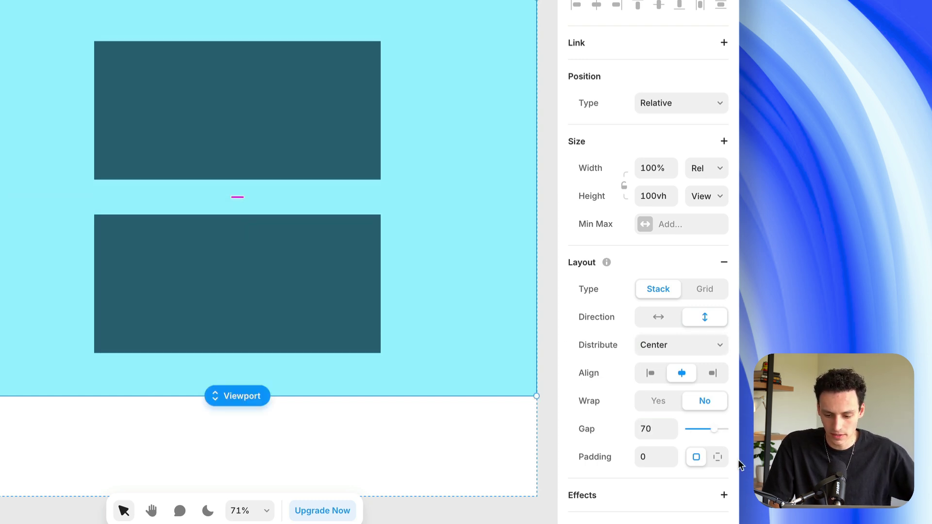
drag(707, 427, 700, 430)
click(654, 429)
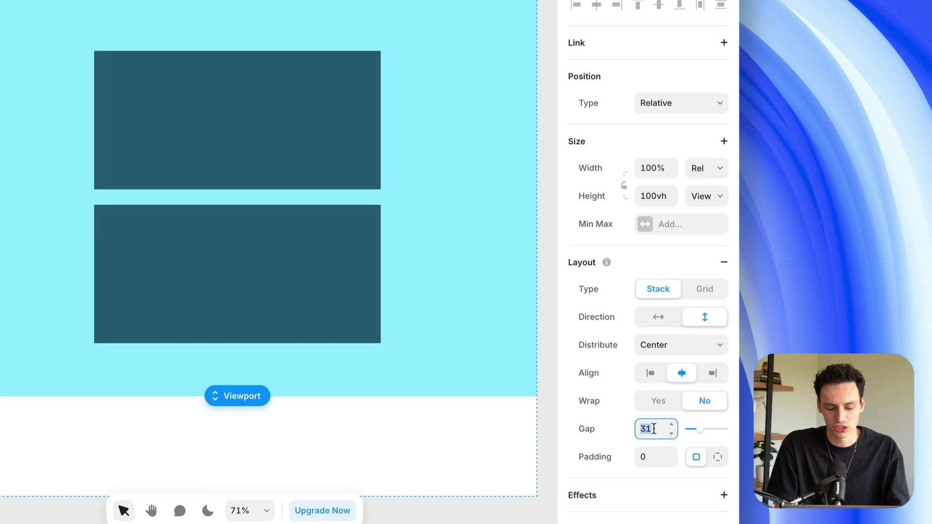
text(25)
scroll(375, 297, down, 1)
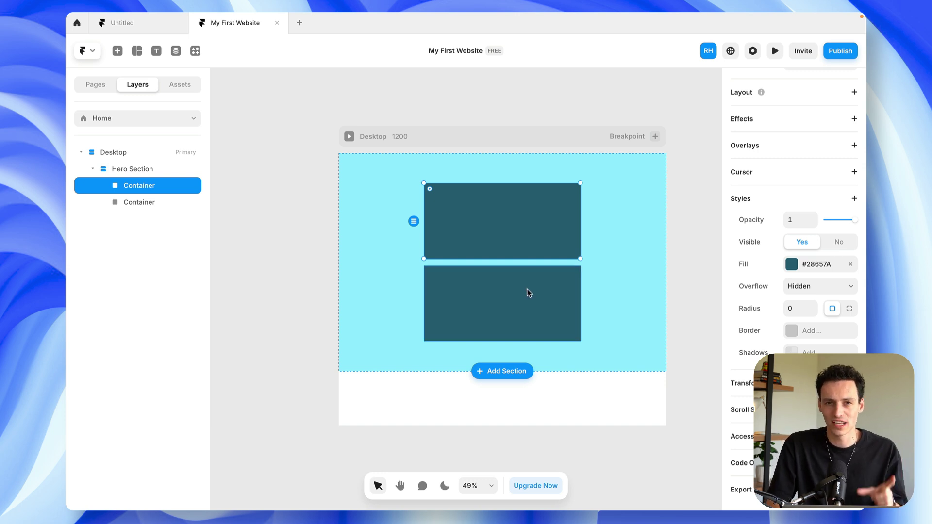
- Delete the lower Container from the Hero Section and set the remaining Container's width to 1100
click(526, 292)
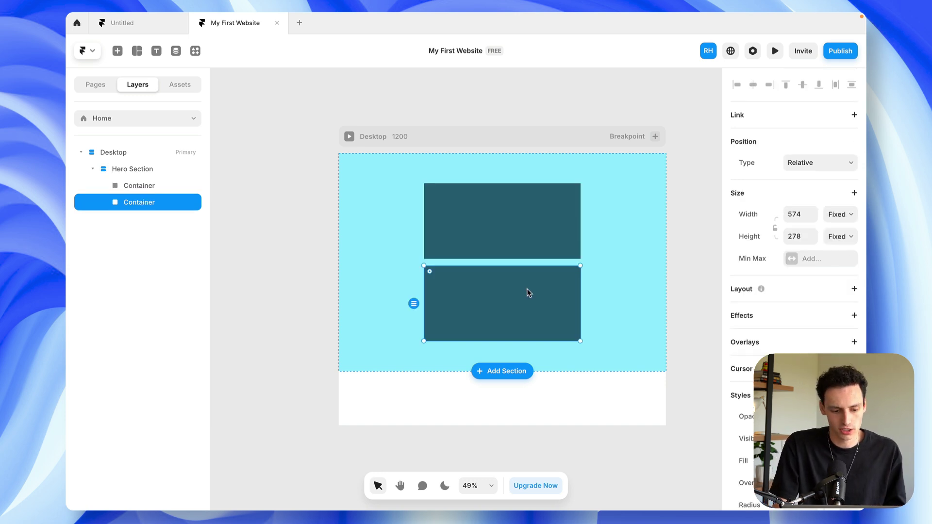
key(Delete)
click(494, 255)
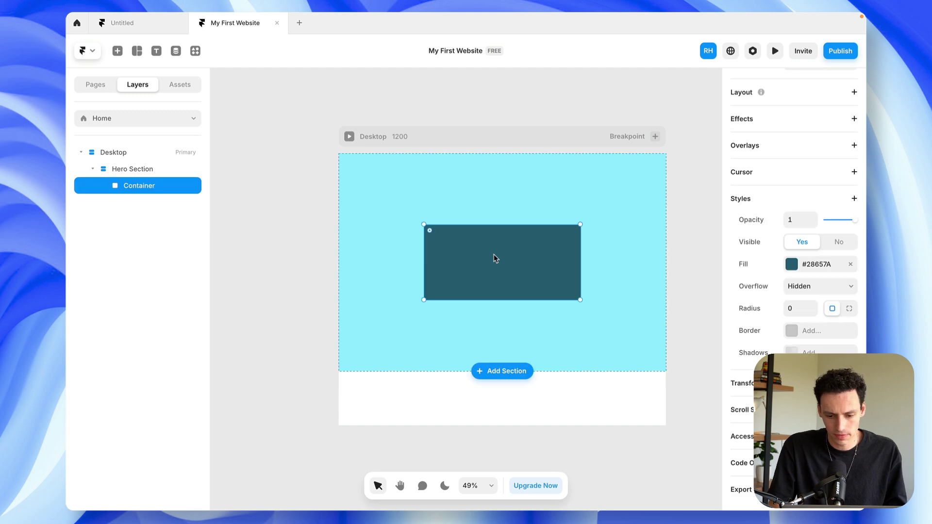
scroll(824, 224, up, 5)
click(808, 215)
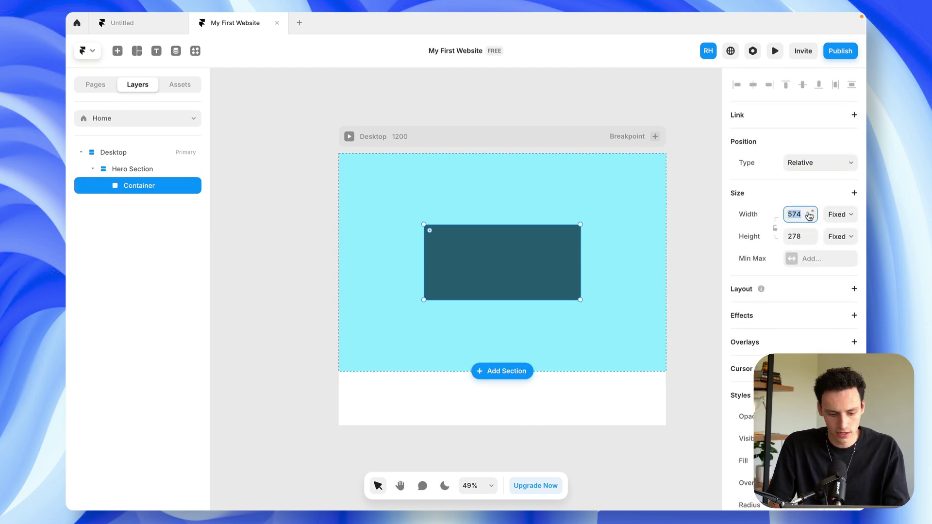
text(1100)
key(Return)
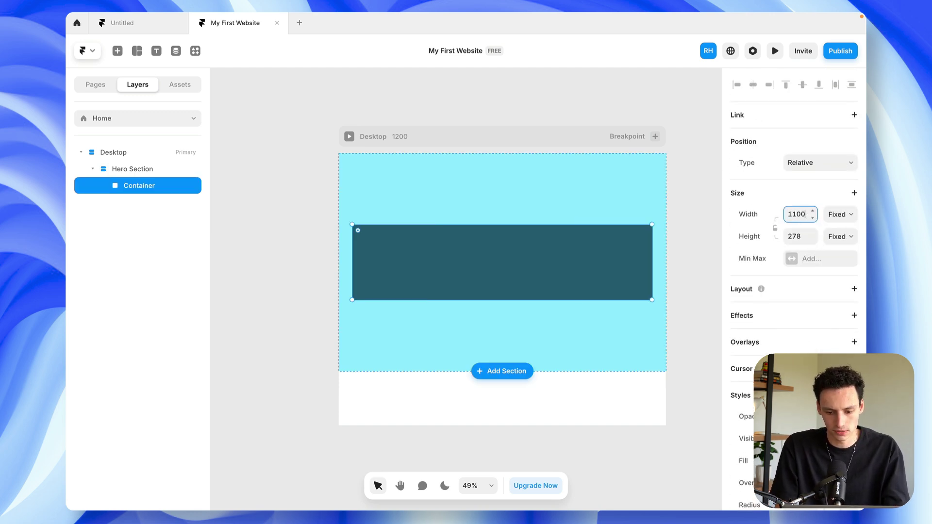
- Preview the page at desktop size, return to the editor, and look through the Container's width sizing options
click(774, 52)
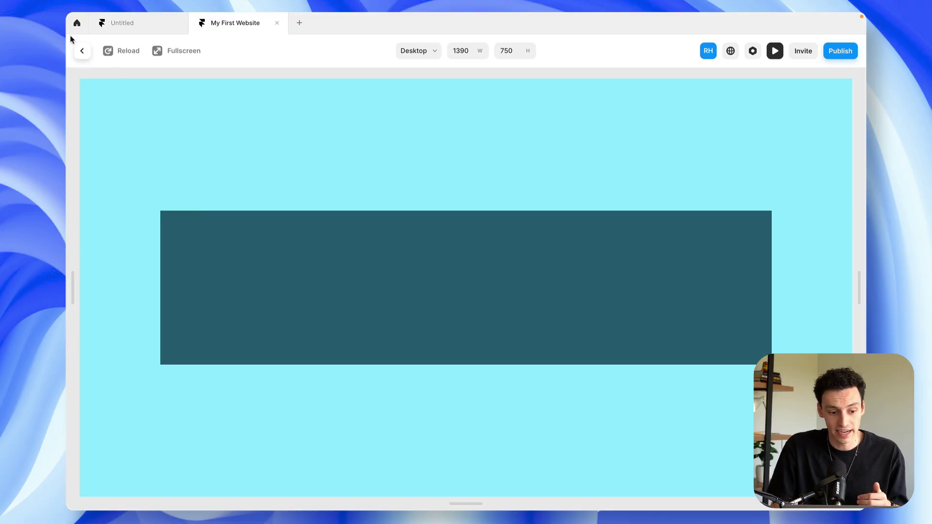
click(82, 51)
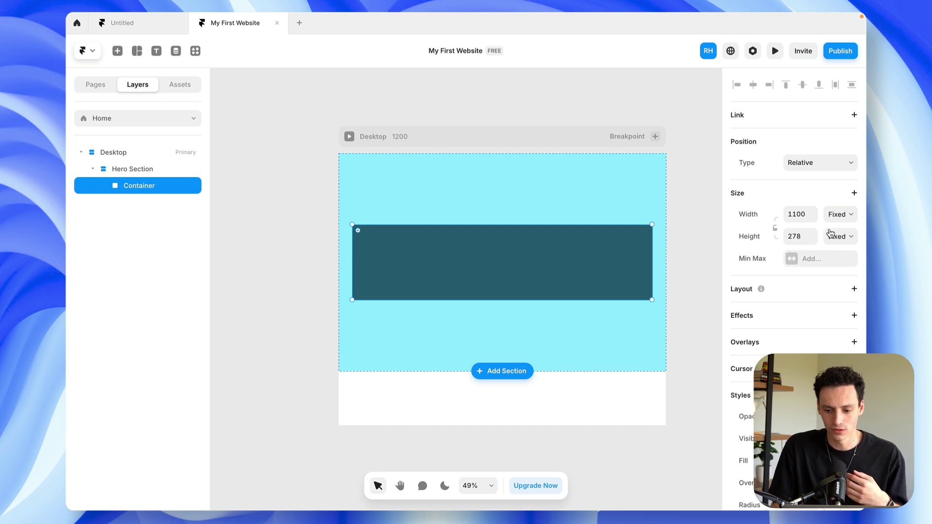
click(845, 220)
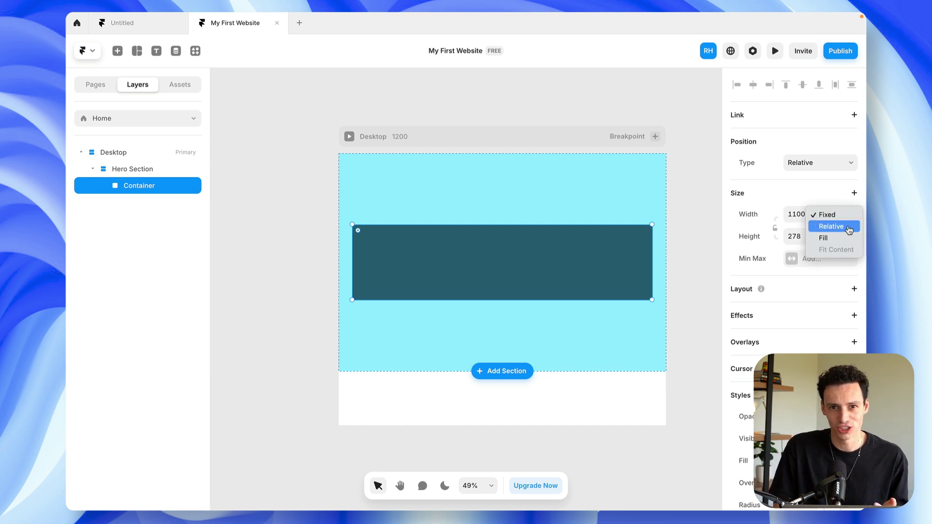
click(608, 253)
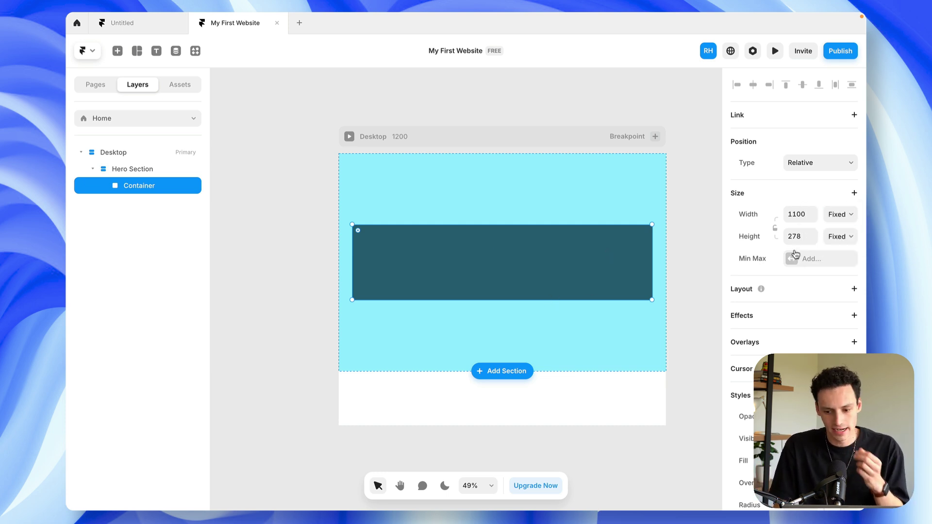
- Set the Container's height to 100% of the Hero Section
click(805, 240)
text(100)
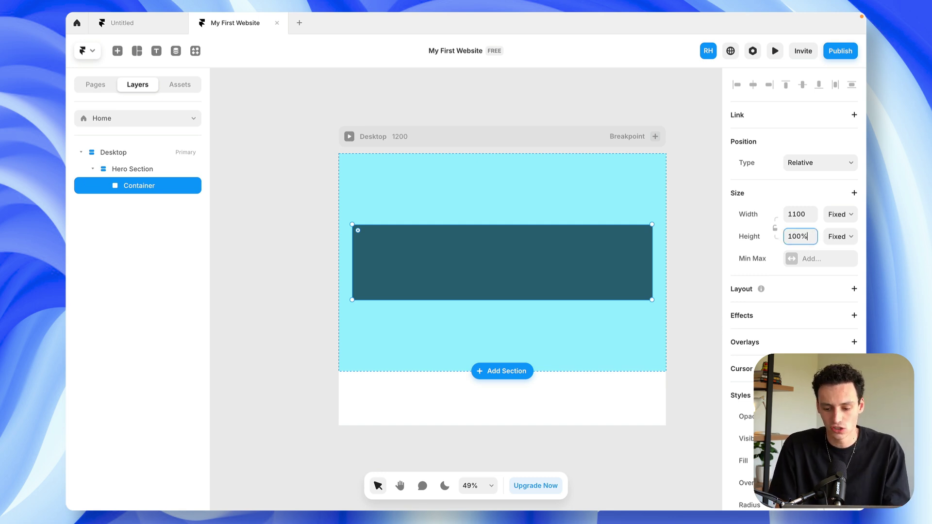
key(Return)
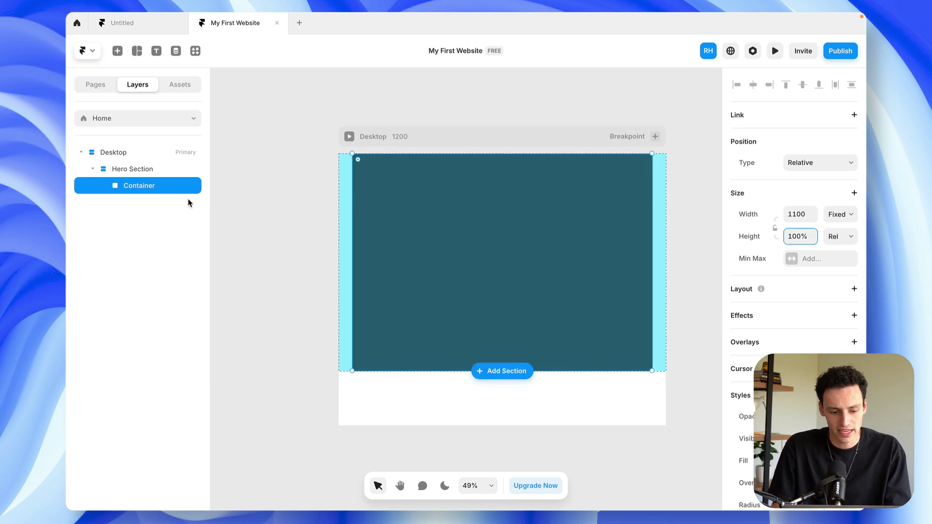
- Draw a frame about 966 wide and 367 high inside the upper half of the Container
click(154, 170)
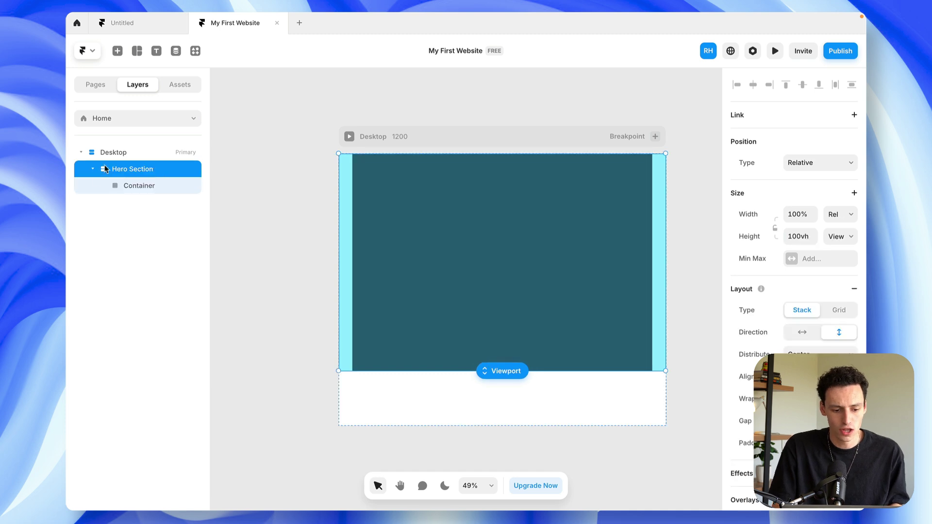
click(160, 188)
key(f)
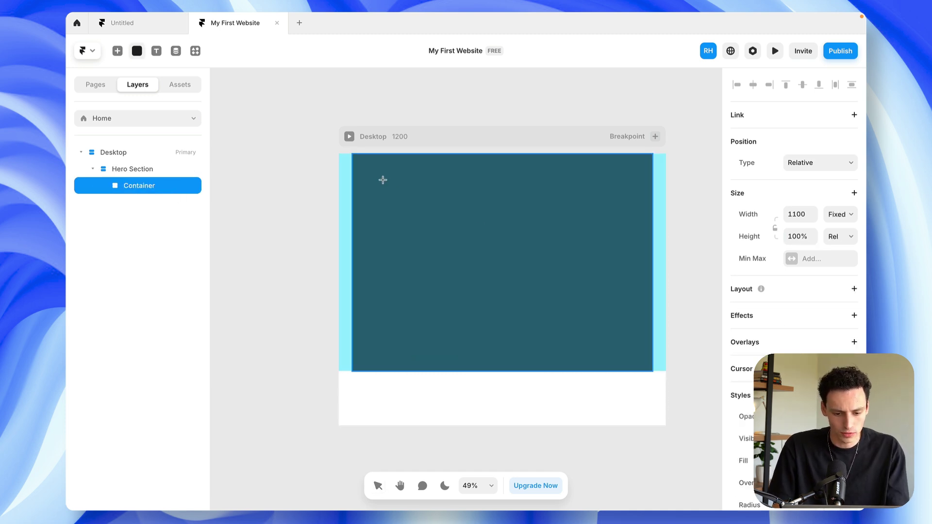
drag(367, 171, 632, 270)
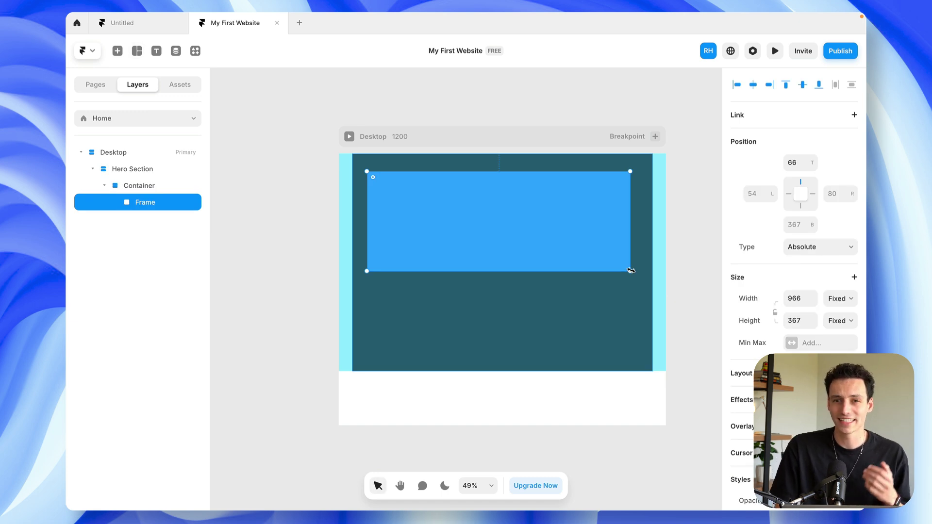
- Set the new frame's width to 100% of the Container and try moving it sideways
click(799, 299)
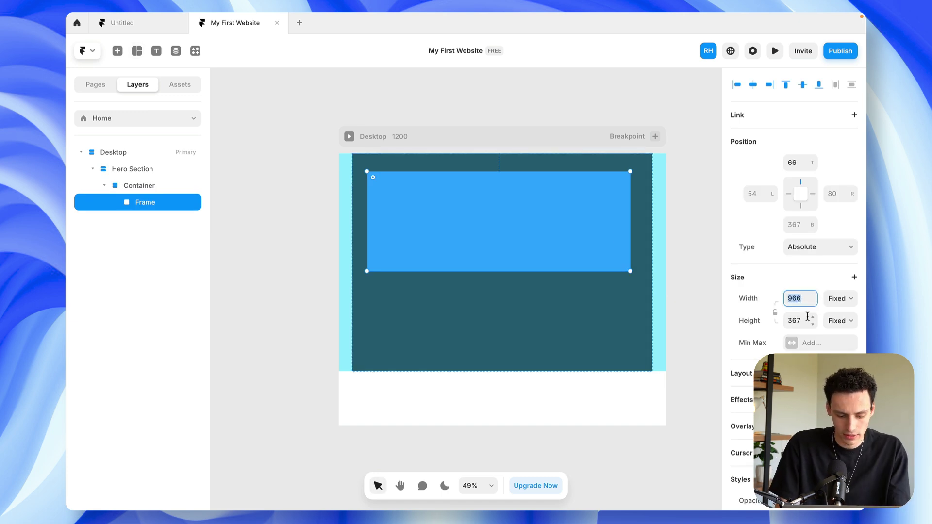
text(100%)
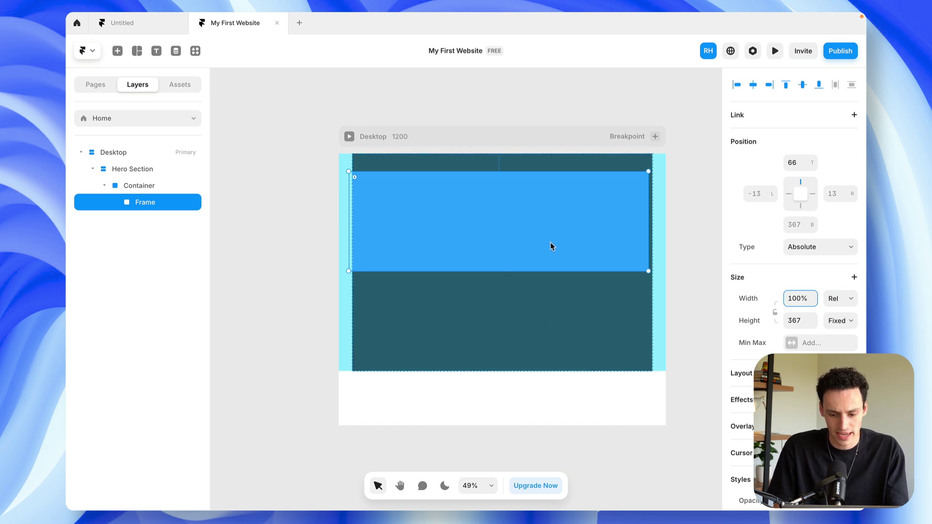
drag(561, 243, 412, 239)
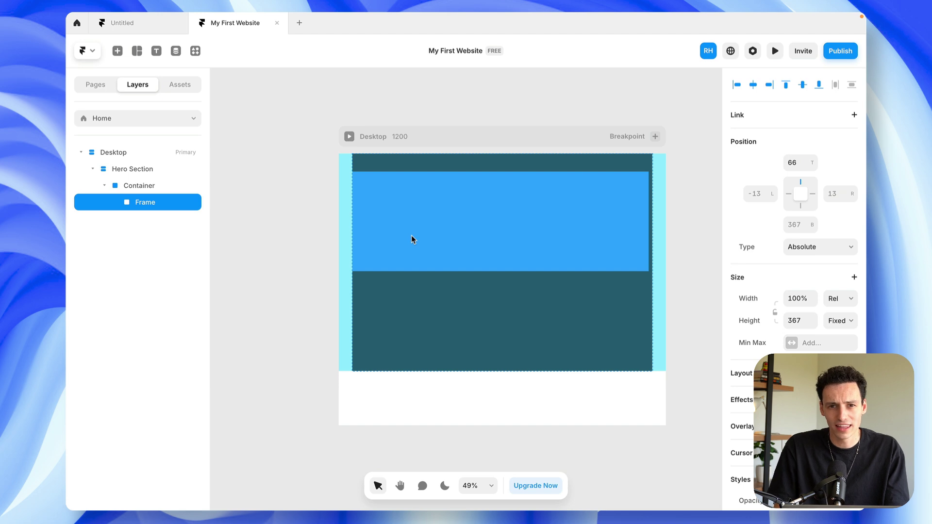
- Add a vertical stack layout to the Container and distribute its contents to End
click(149, 191)
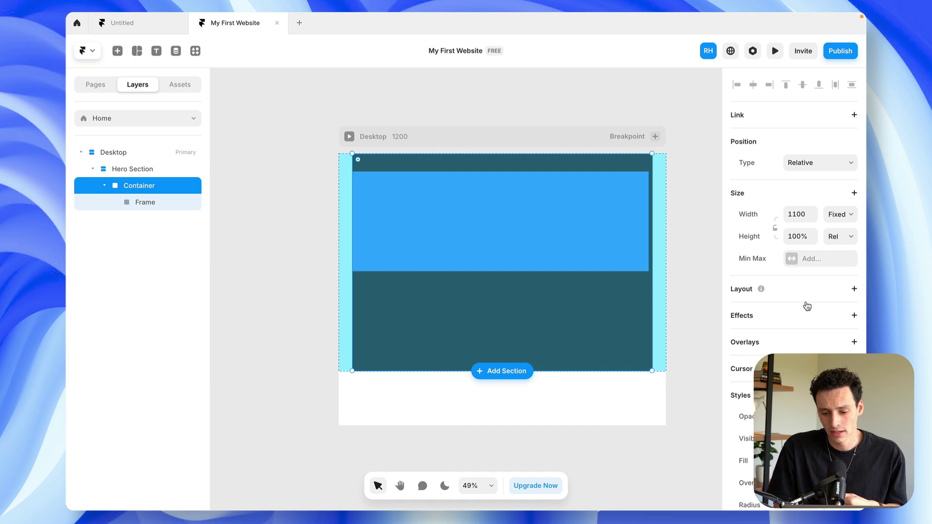
click(855, 290)
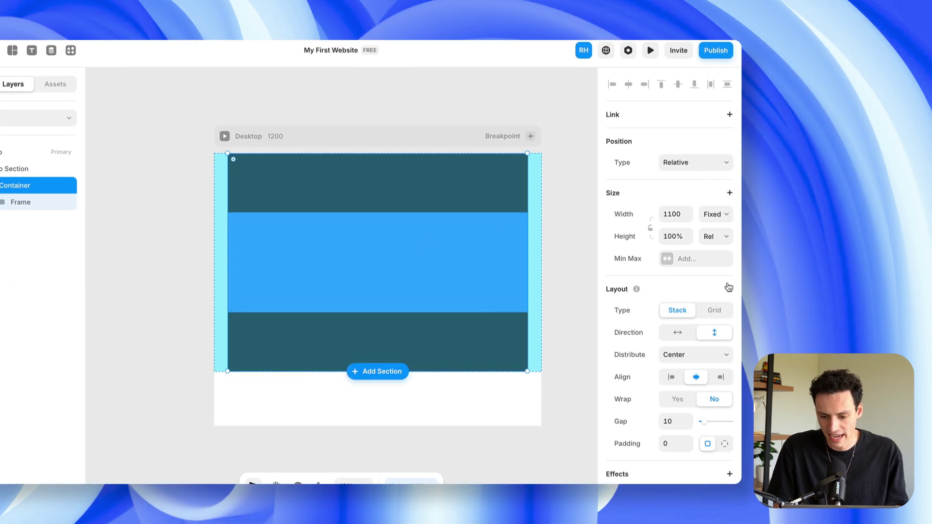
click(822, 355)
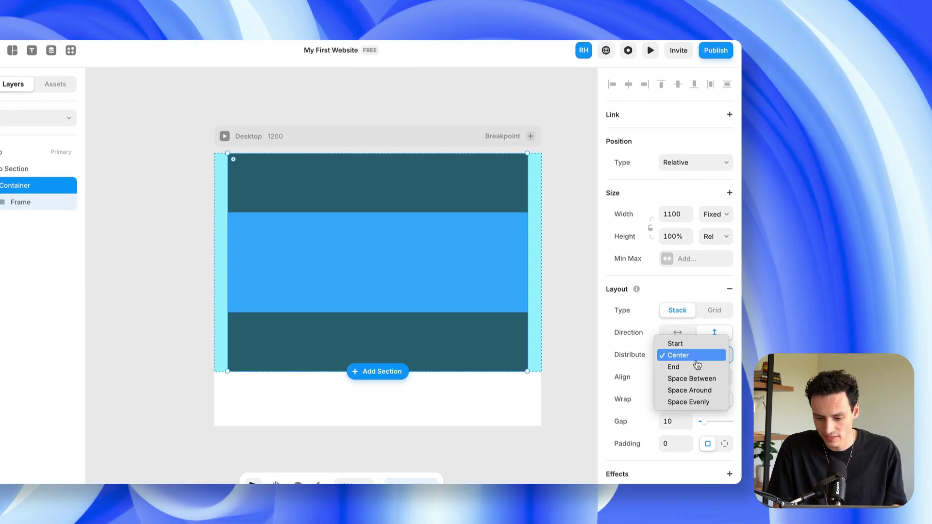
click(698, 368)
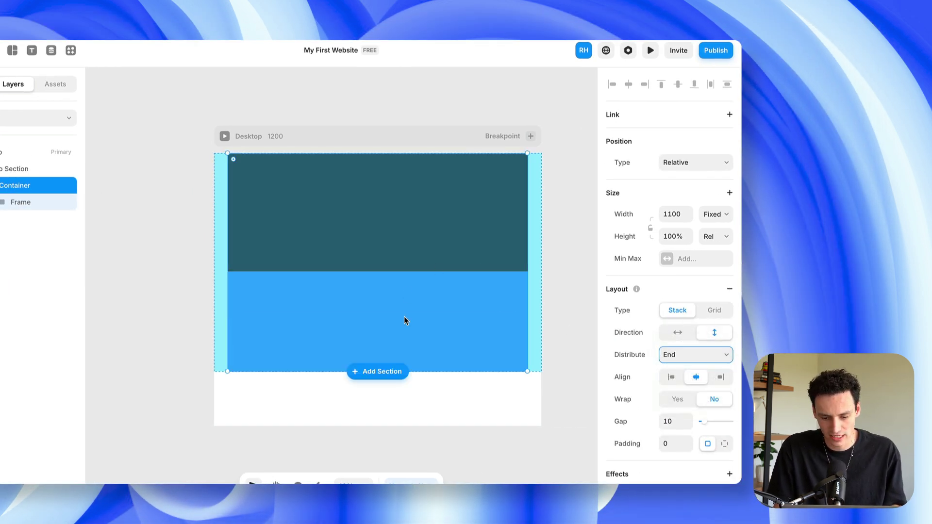
- Rename the frame nested in the Container as Content
click(25, 204)
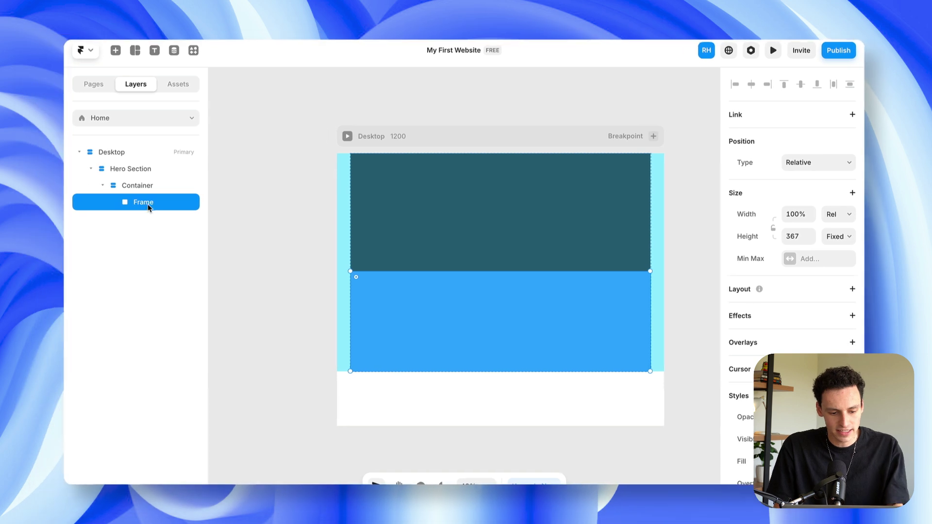
double_click(144, 202)
text(Co)
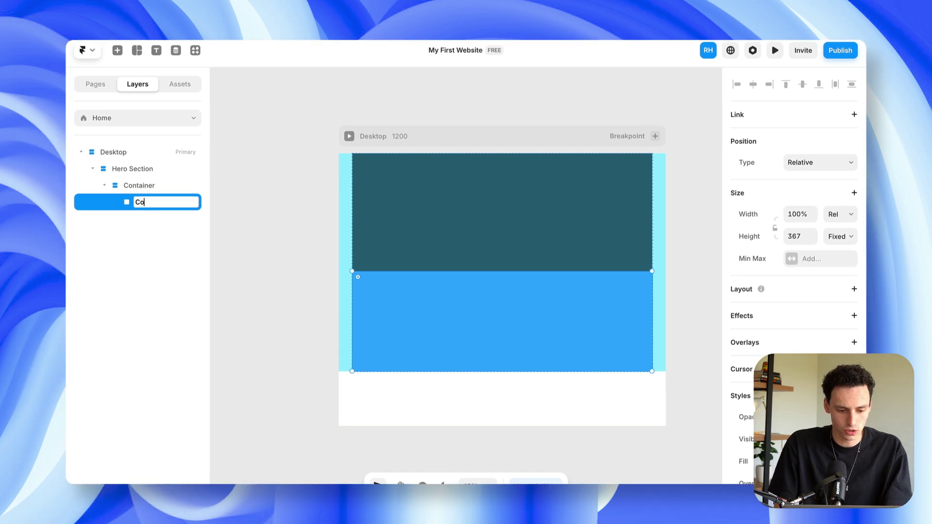
text(ntent)
key(Return)
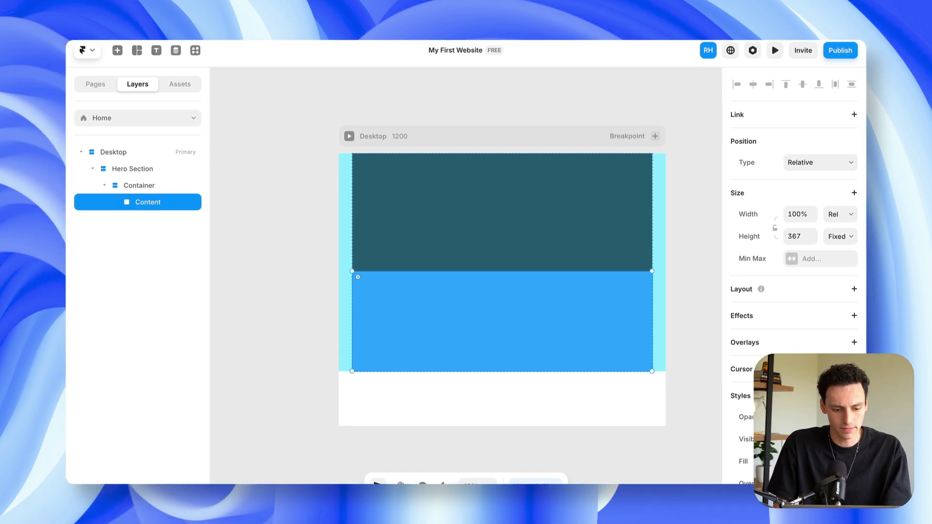
- Add a three-line text in the Content frame: the designer's full name, "Web Designer +" and "Framer Guru"
key(t)
click(377, 290)
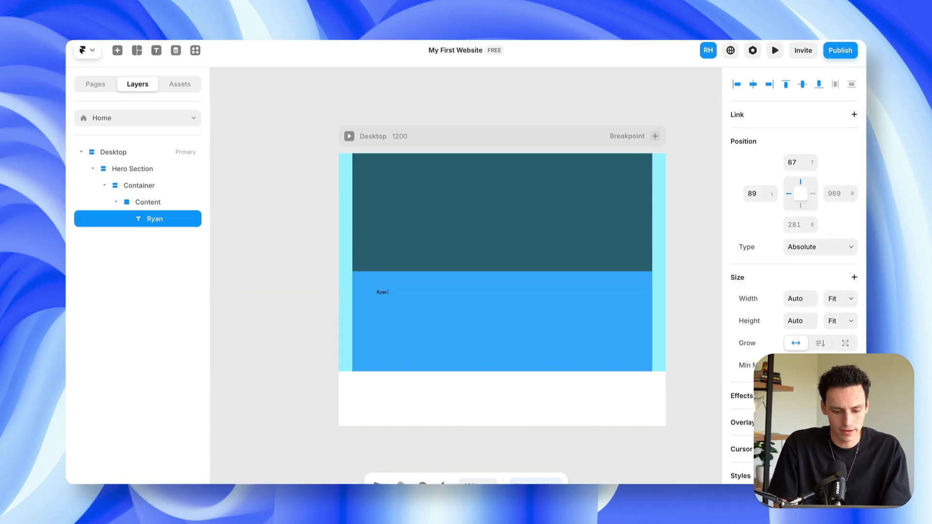
text(Ryan Hayw)
text(ard)
key(Return)
text(Web Designer +)
key(Return)
text(Framer Guru)
key(Escape)
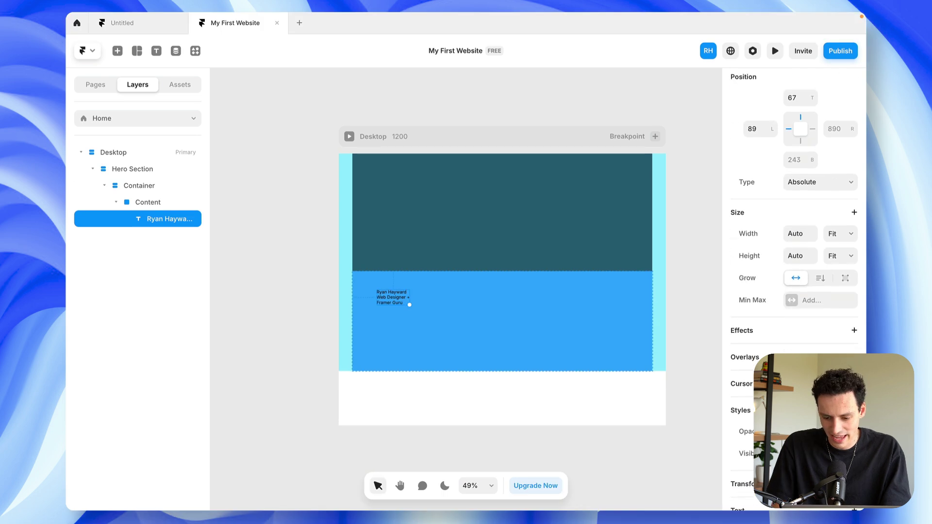
- Try a size of 24 pixels for the three-line text and set it to 64 pixels
scroll(736, 189, down, 5)
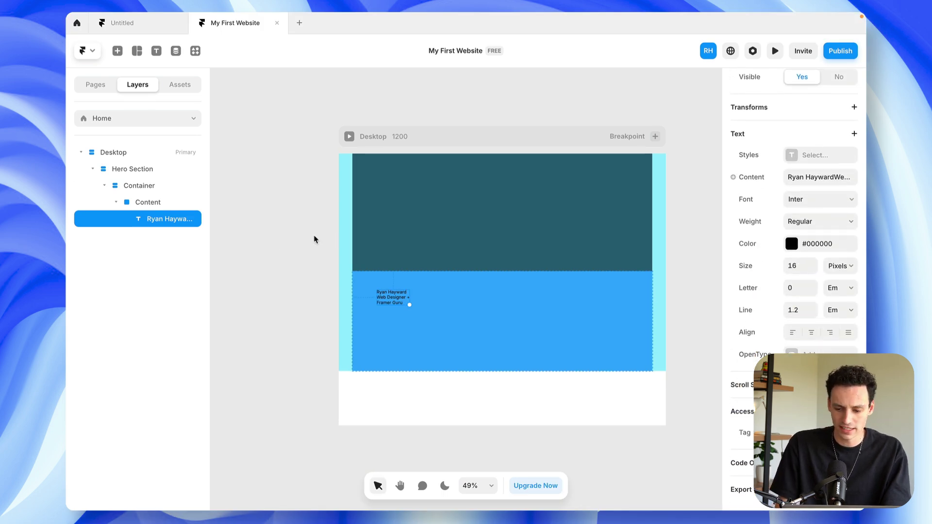
click(799, 265)
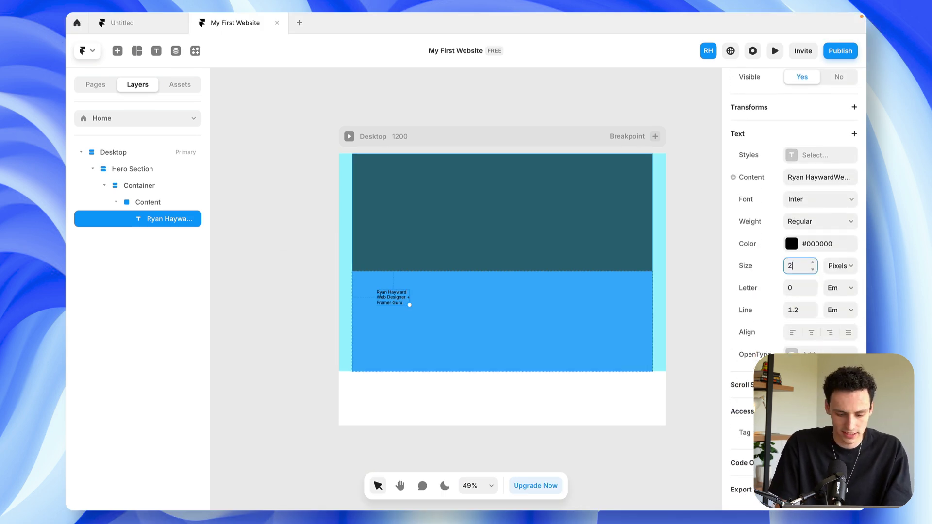
key(Return)
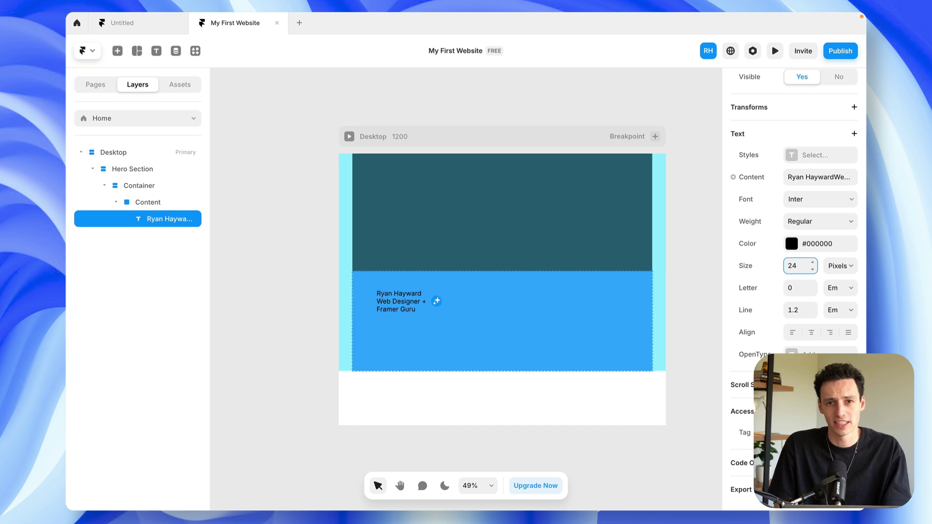
key(ctrl+a)
text(64)
key(Return)
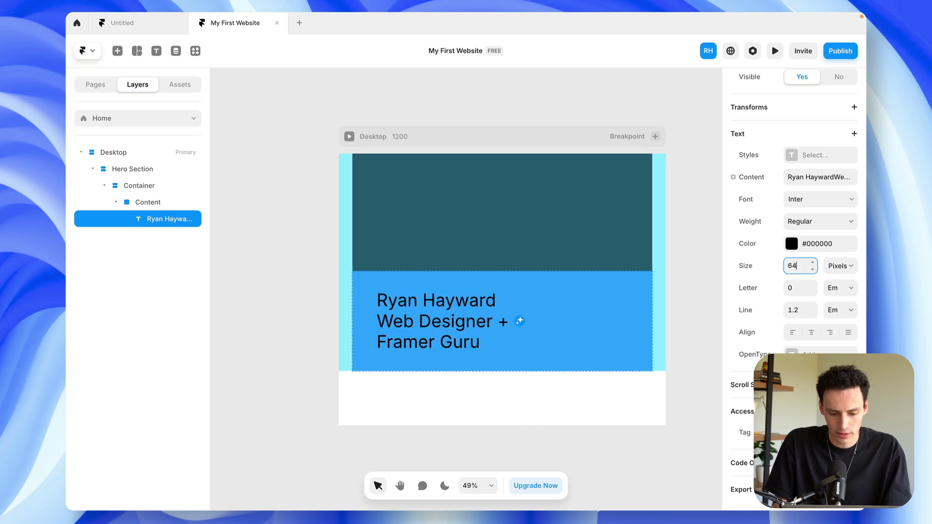
- Set the three-line text's letter spacing to -0.03 em and its line height to 1.1 em
click(812, 291)
click(813, 292)
click(813, 292)
click(813, 314)
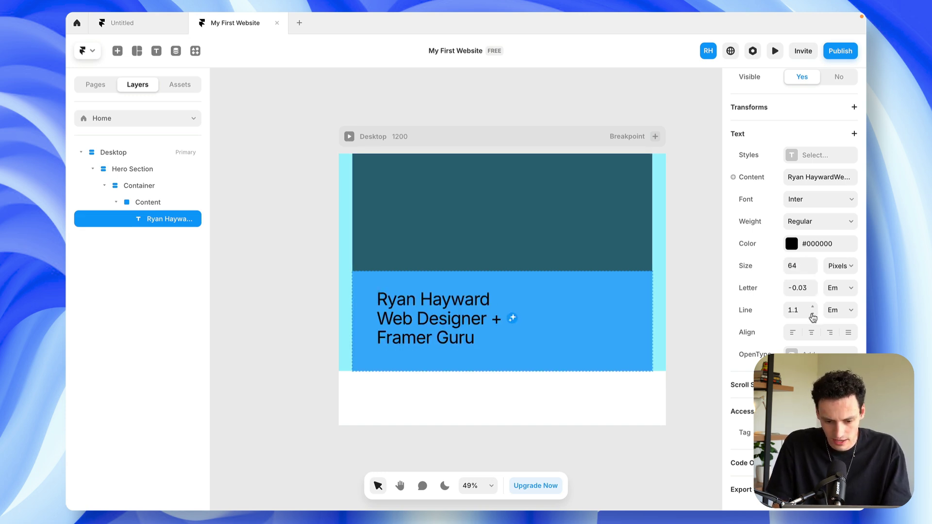
click(805, 224)
click(805, 221)
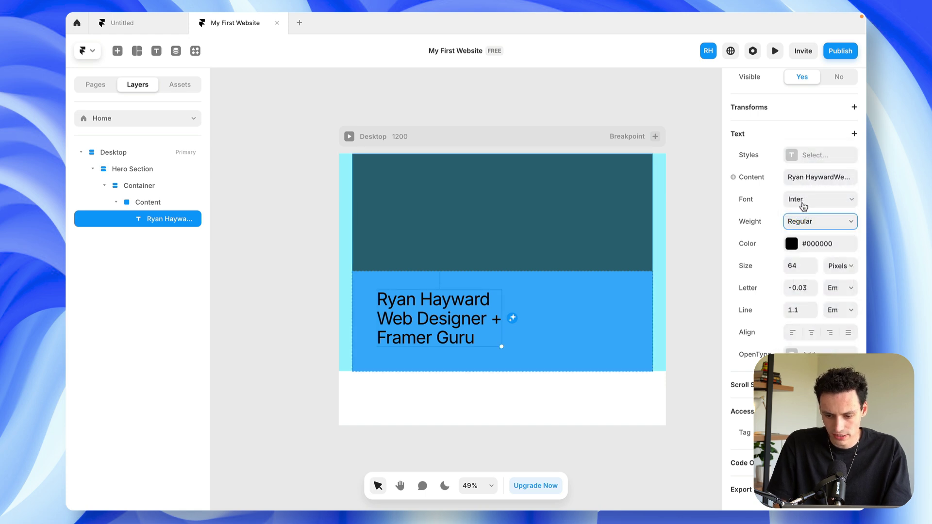
- Set the three-line text's font to Instrument Serif with a line height of 1 em
click(804, 203)
text(inst)
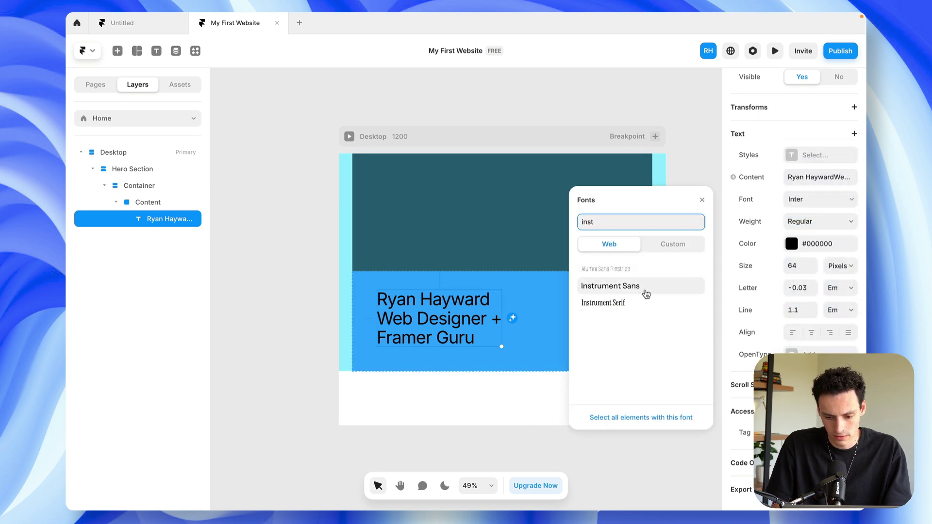
click(636, 304)
scroll(488, 328, up, 2)
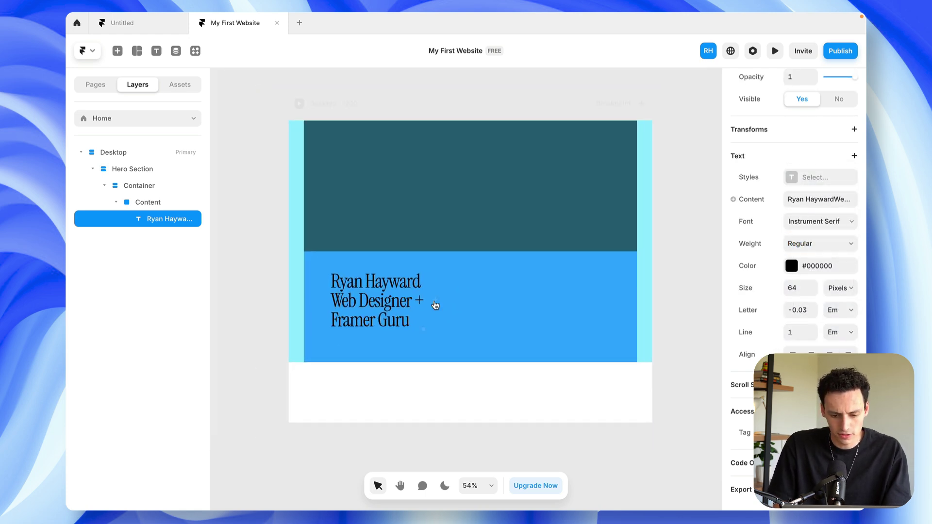
- Add a horizontal stack layout to the Content frame and set its distribution to Start
click(482, 304)
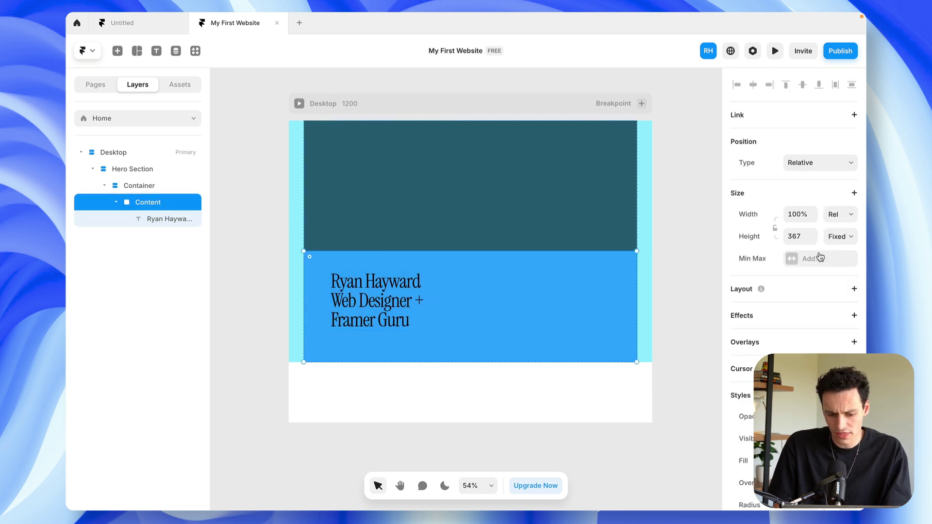
click(367, 313)
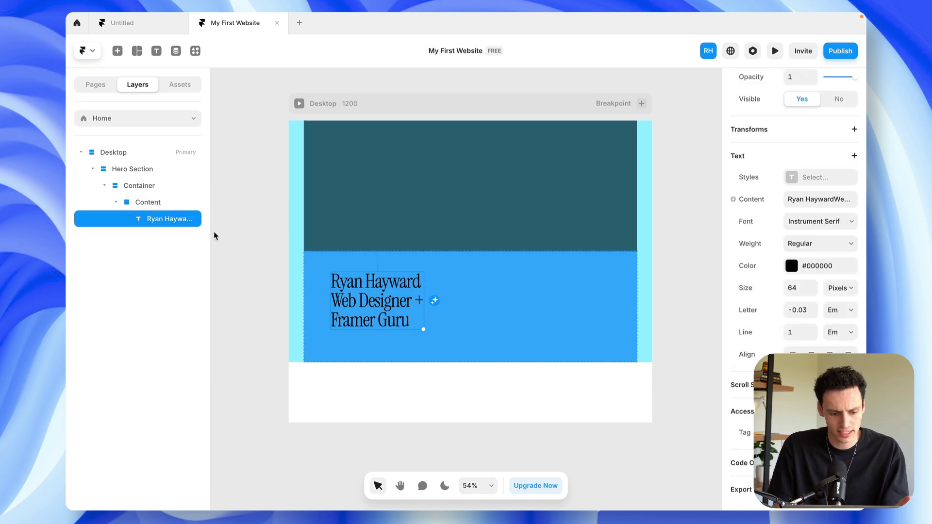
click(160, 206)
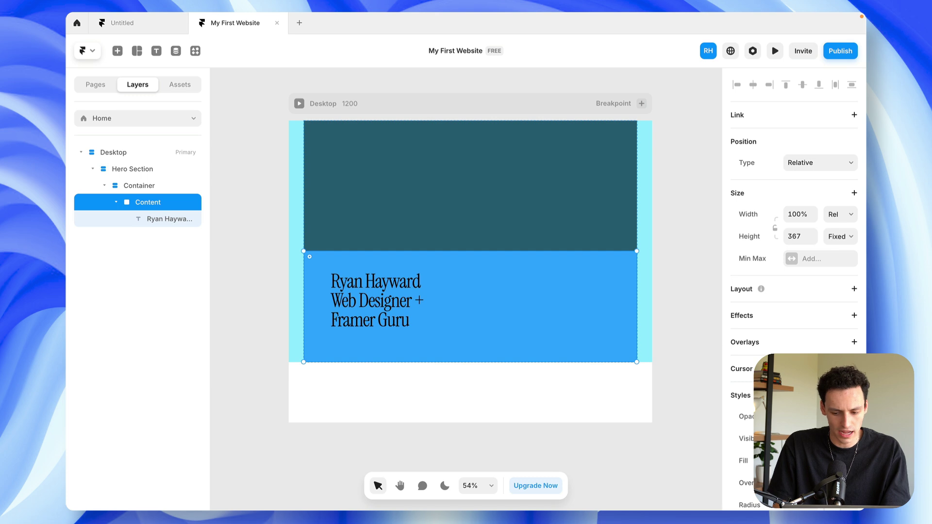
click(854, 289)
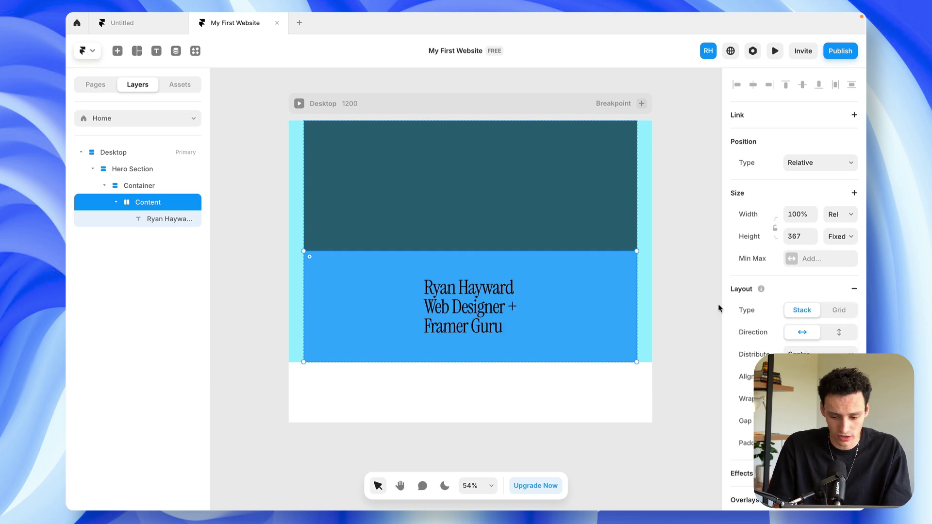
click(829, 352)
click(825, 344)
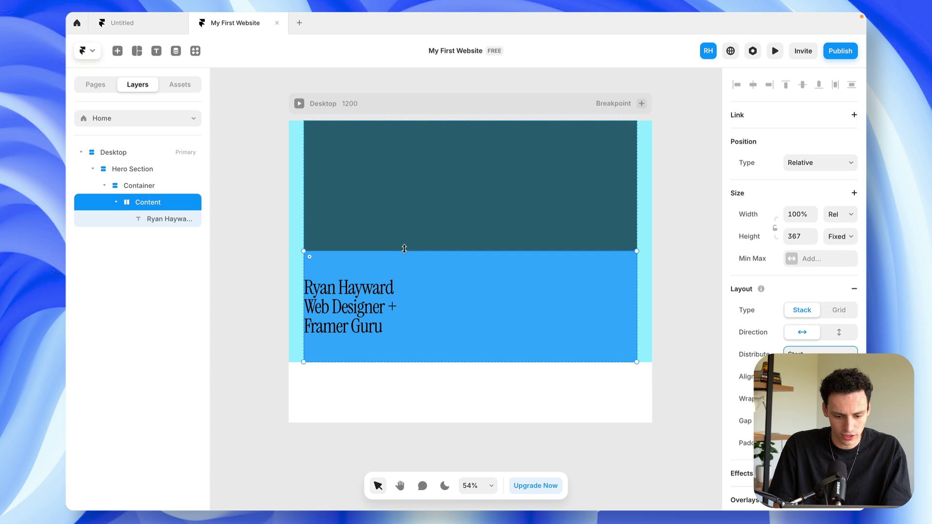
- Shrink the Content frame from its upper edge to a height of about 189
drag(403, 251, 385, 305)
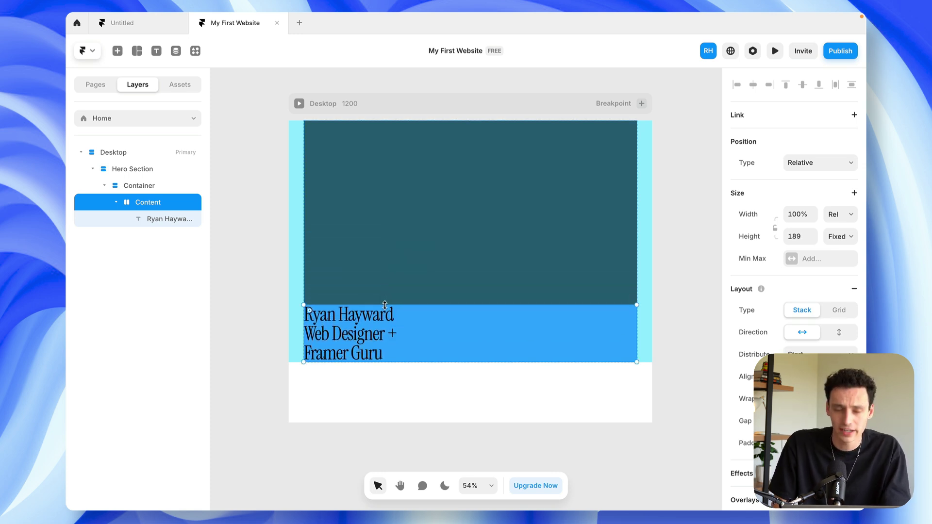
click(802, 239)
click(806, 240)
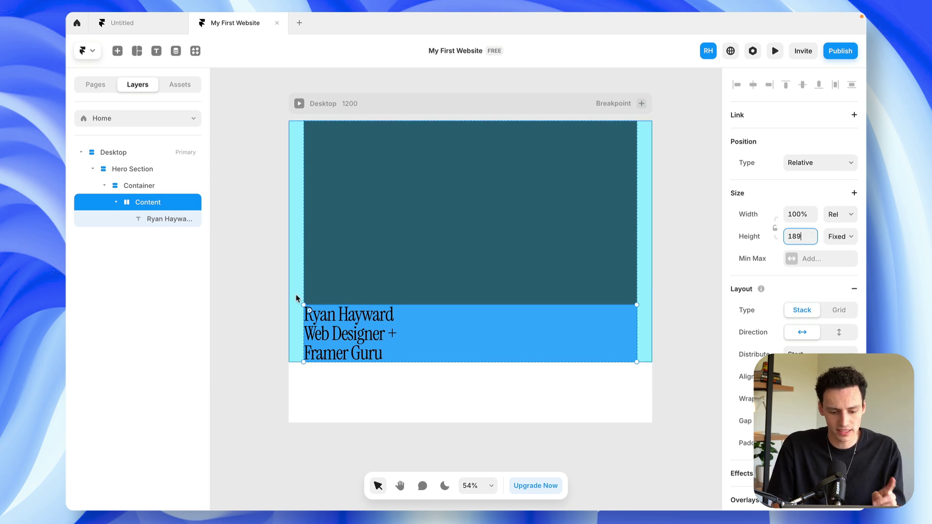
click(545, 340)
- Set the Content frame's height to Auto with the Fit Content sizing option
click(804, 236)
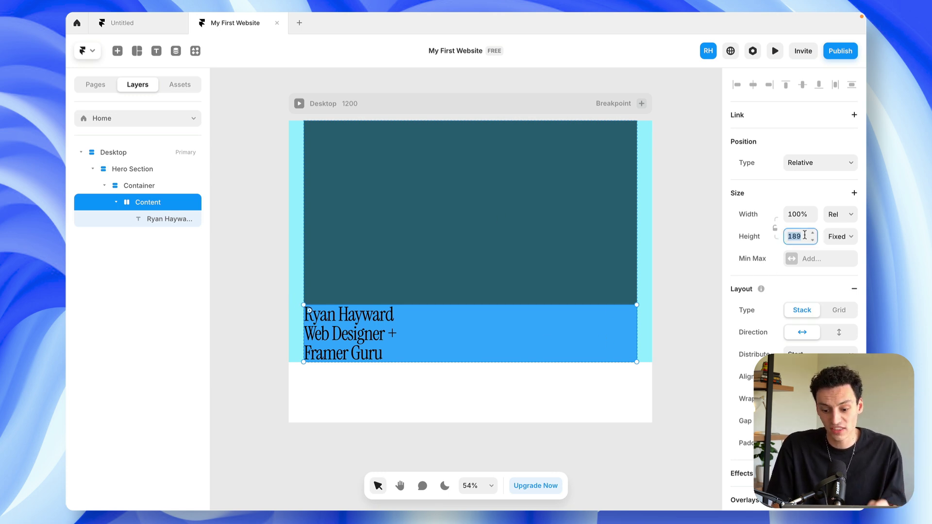
text(auto)
key(Return)
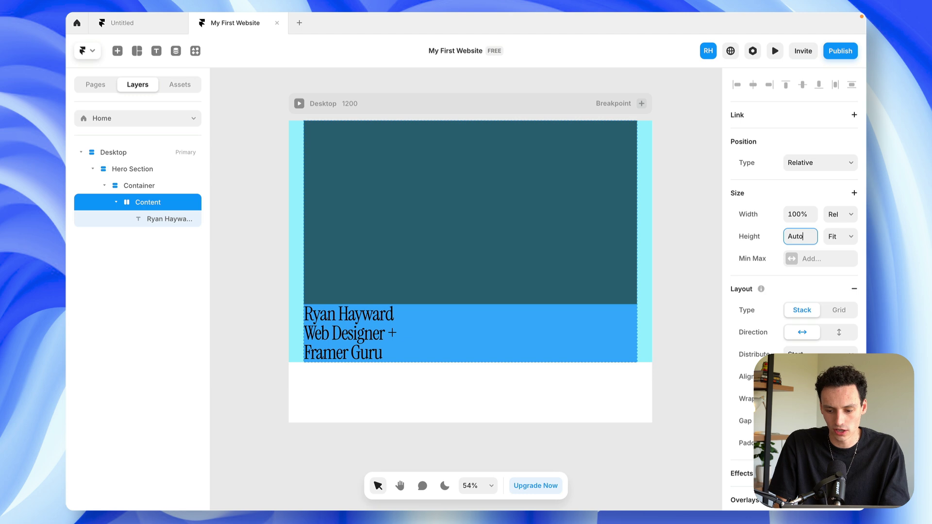
click(853, 243)
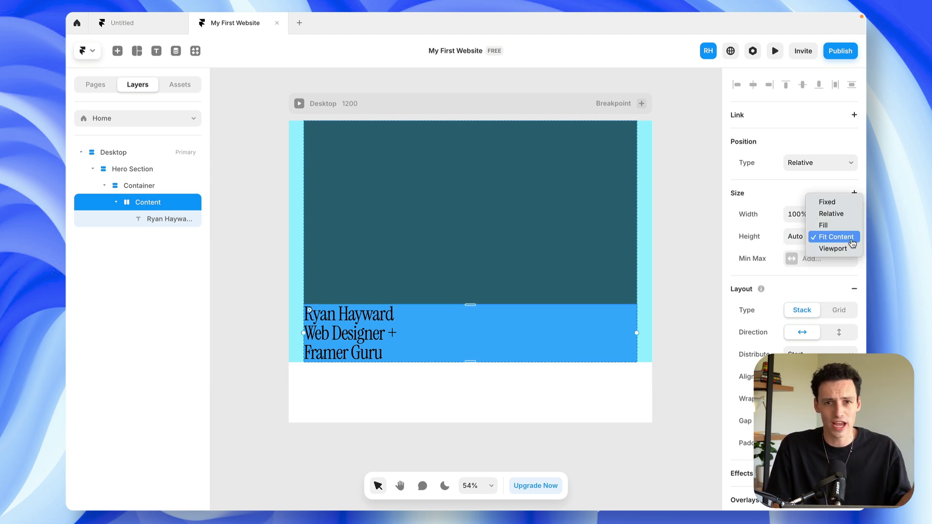
click(853, 244)
- Add a fourth line to the heading reading "My name is" plus the designer's full name, and examine the text's auto width and height
click(406, 333)
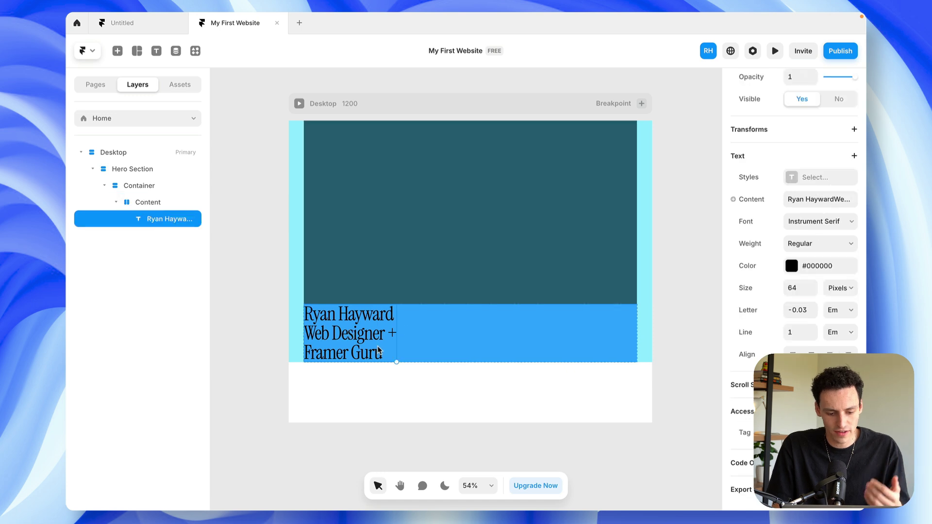
click(385, 352)
key(Return)
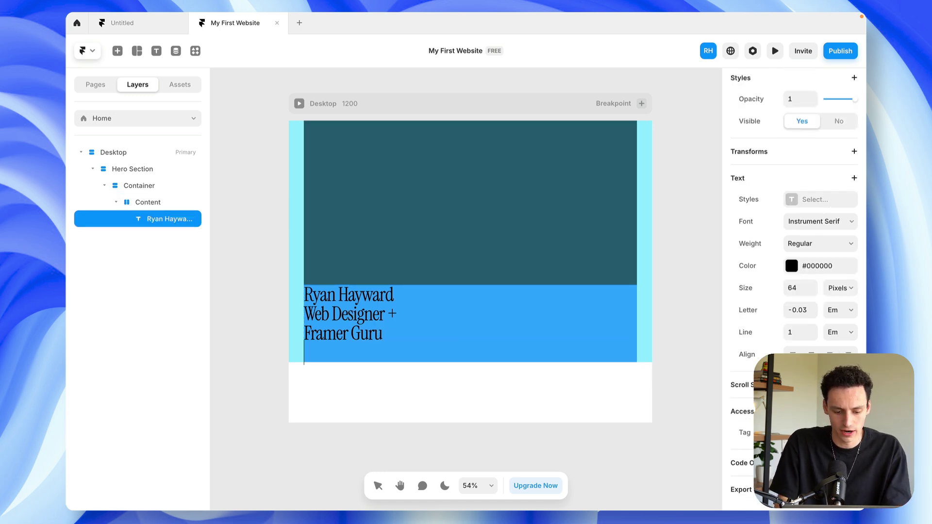
text(My name i)
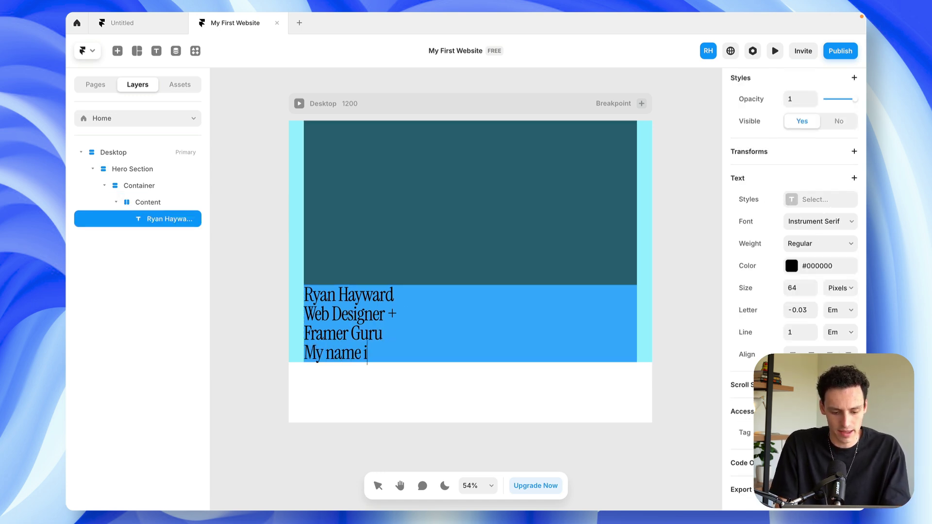
text(s Ryan HAYWARD)
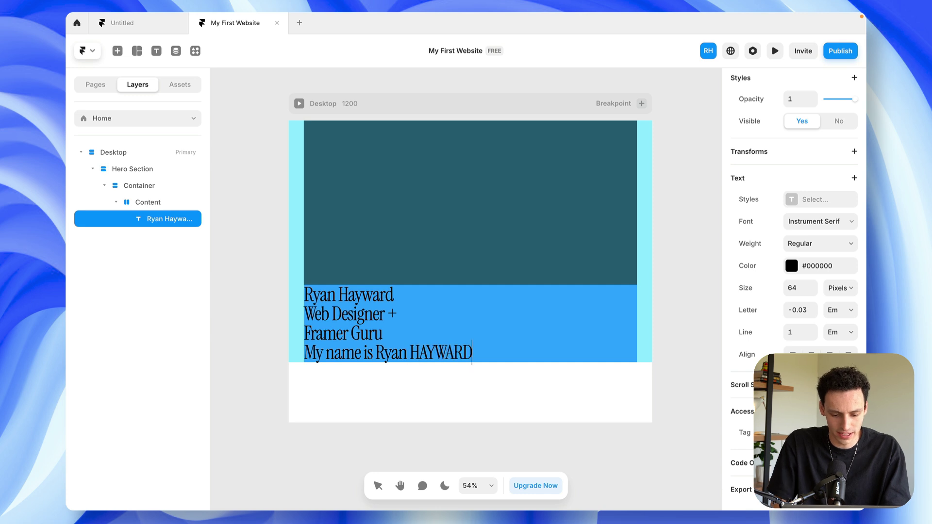
key(Escape)
scroll(810, 163, up, 5)
click(809, 148)
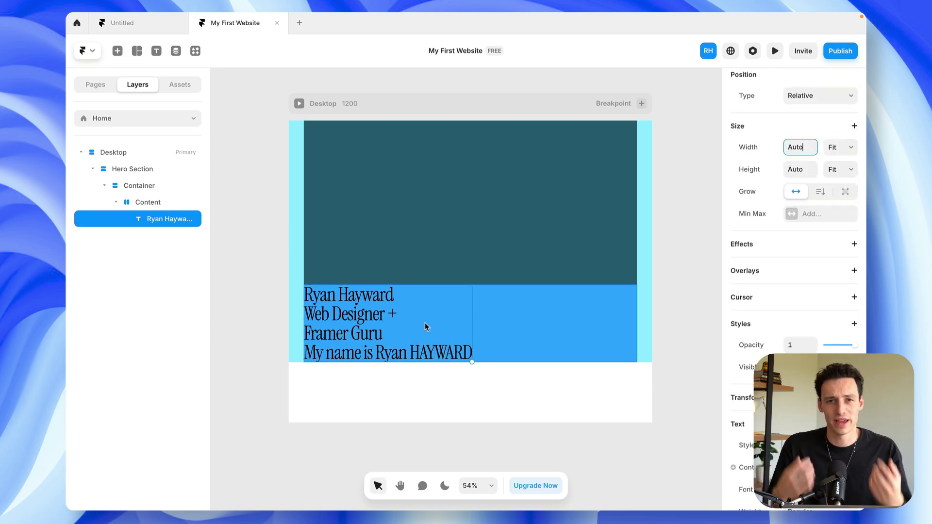
- Delete the fourth line and its line break from the heading text
double_click(391, 353)
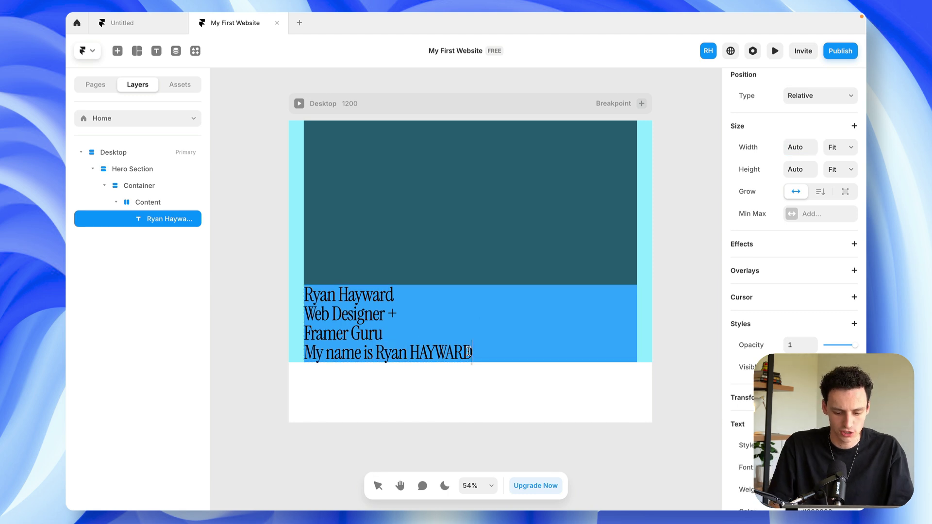
drag(473, 353, 303, 353)
key(BackSpace)
key(BackSpace)
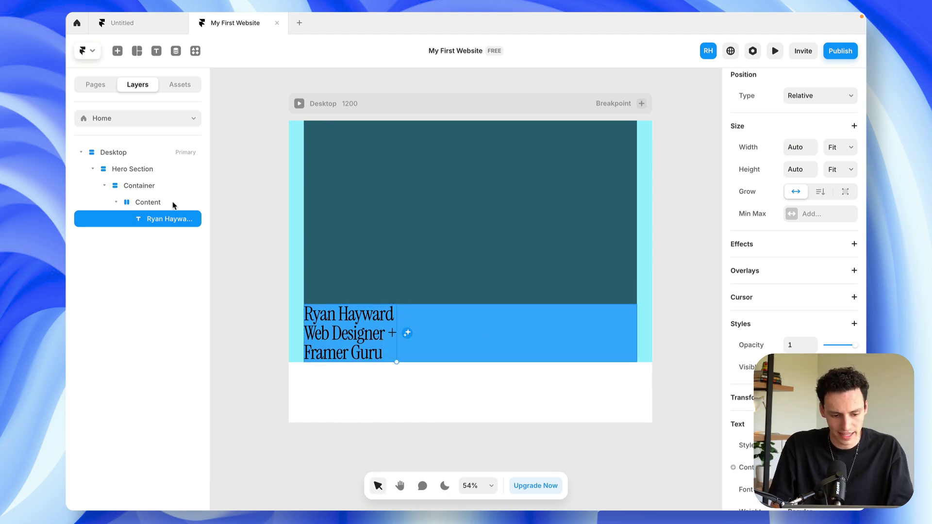
- Remove the fill from the Content frame and from the Container frame
click(175, 202)
scroll(821, 347, down, 5)
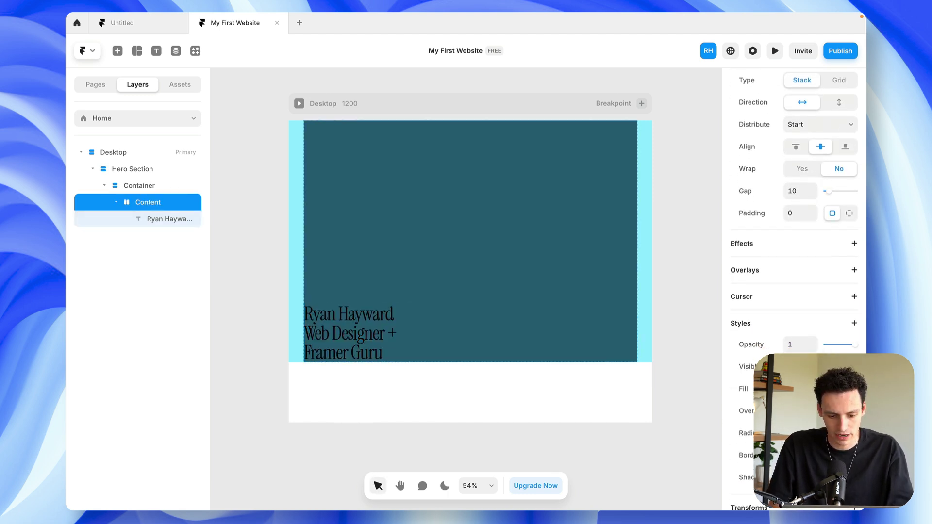
click(506, 216)
scroll(826, 331, down, 4)
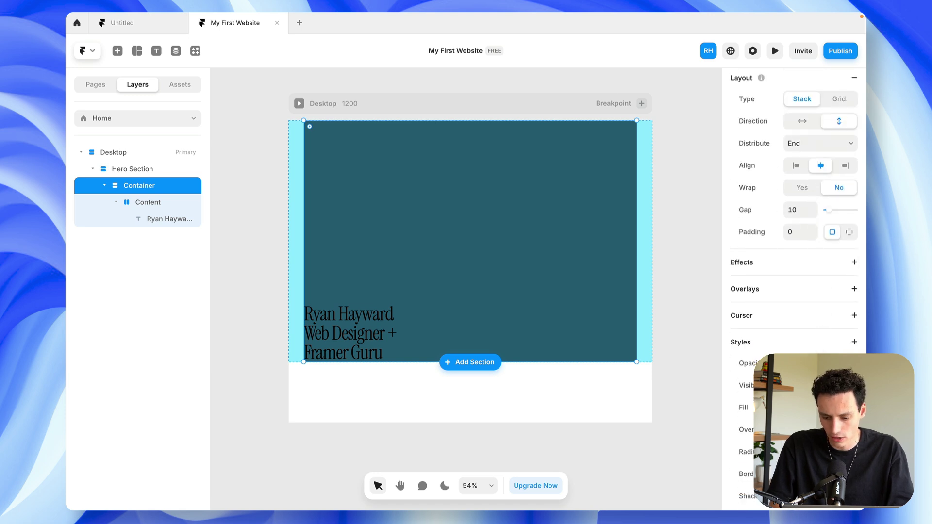
- Duplicate the three-line heading text beside the original inside the Content frame
click(501, 327)
key(Escape)
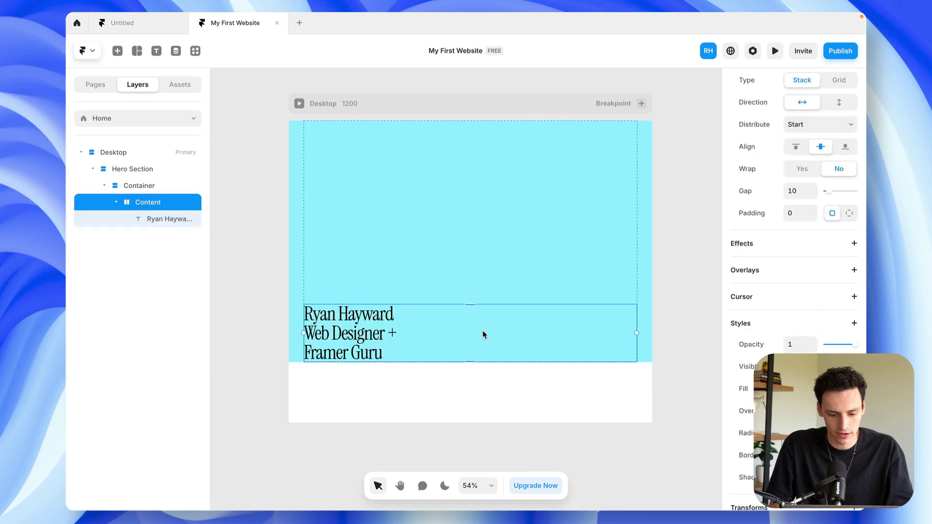
key(ctrl+v)
- Replace the duplicate's text with "Hey! My name is", the designer's first name and "and I create pretty cool Framer websites."
triple_click(443, 337)
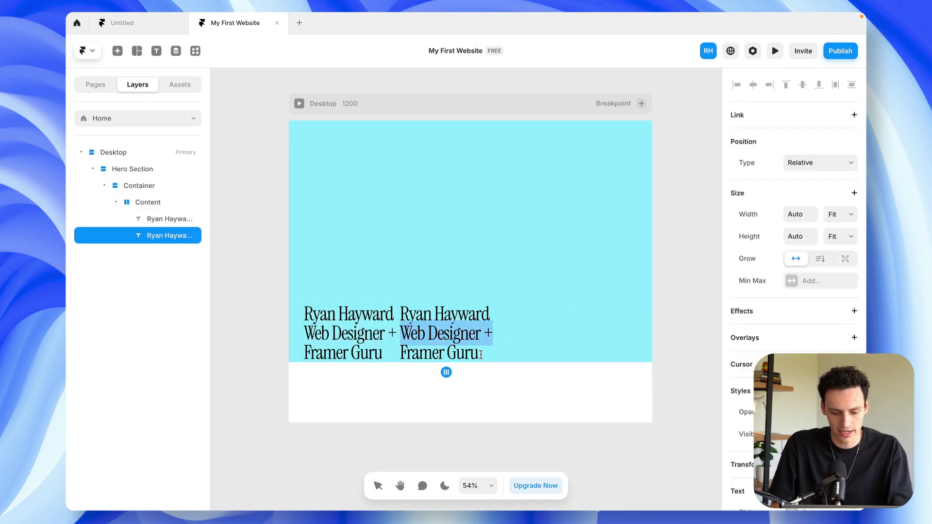
drag(480, 355, 397, 309)
text(HEY)
key(BackSpace)
key(BackSpace)
key(BackSpace)
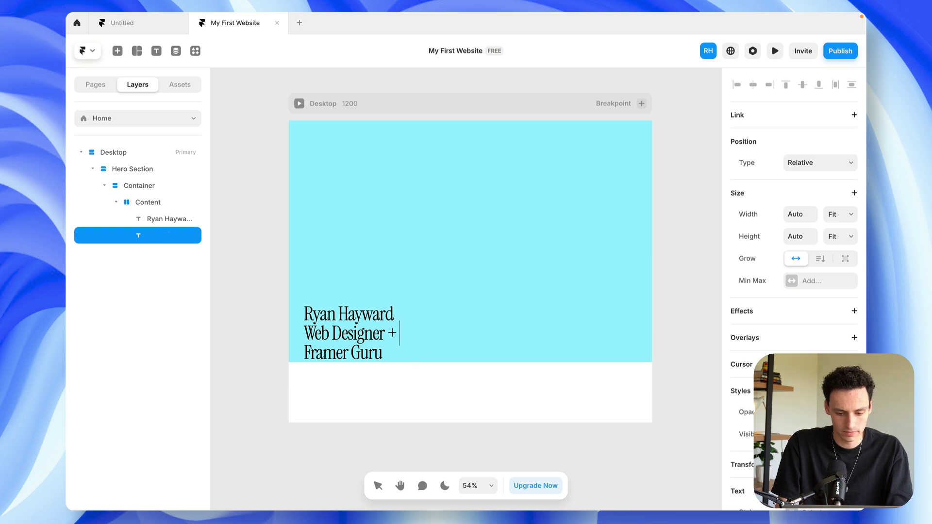
text(Hey! M)
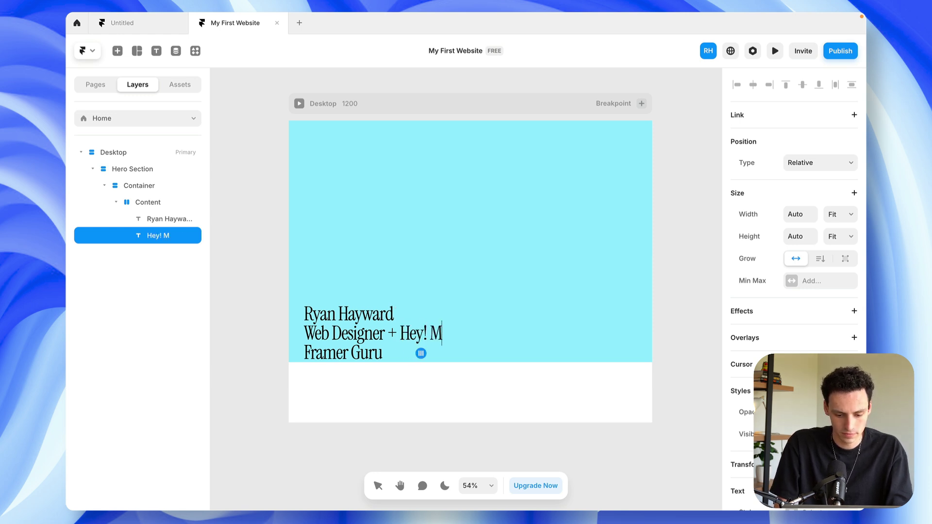
text(y name is Ryan and)
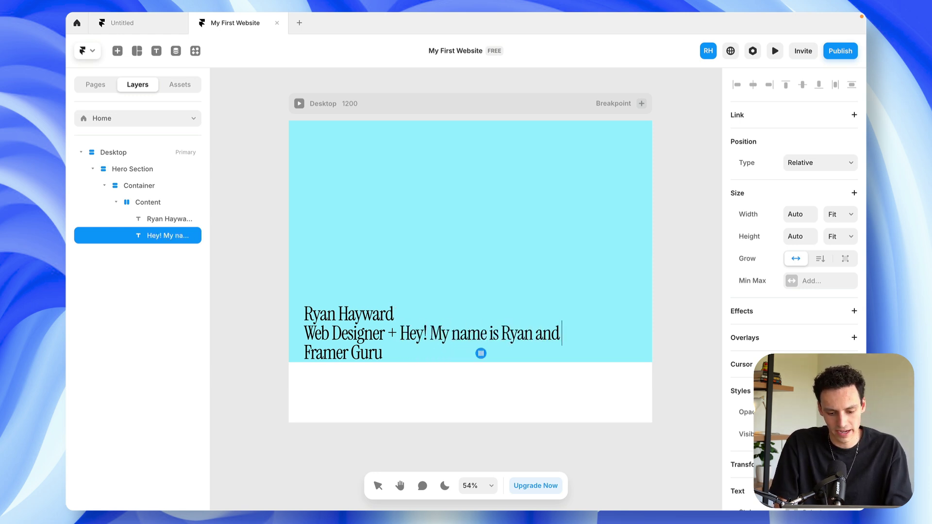
text( I create pretty cool Framer)
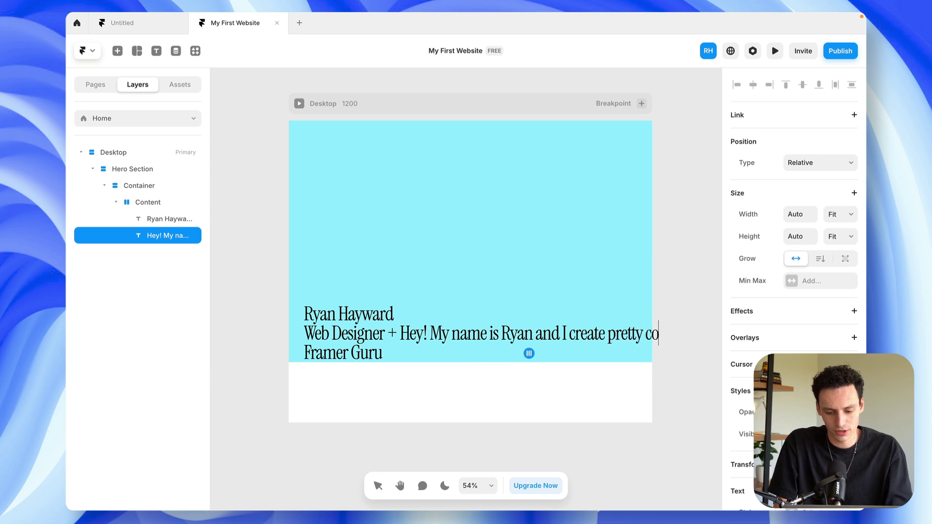
key(Escape)
- Set the "Hey!" text's size to 24 pixels and its font to Instrument Sans
scroll(864, 342, down, 7)
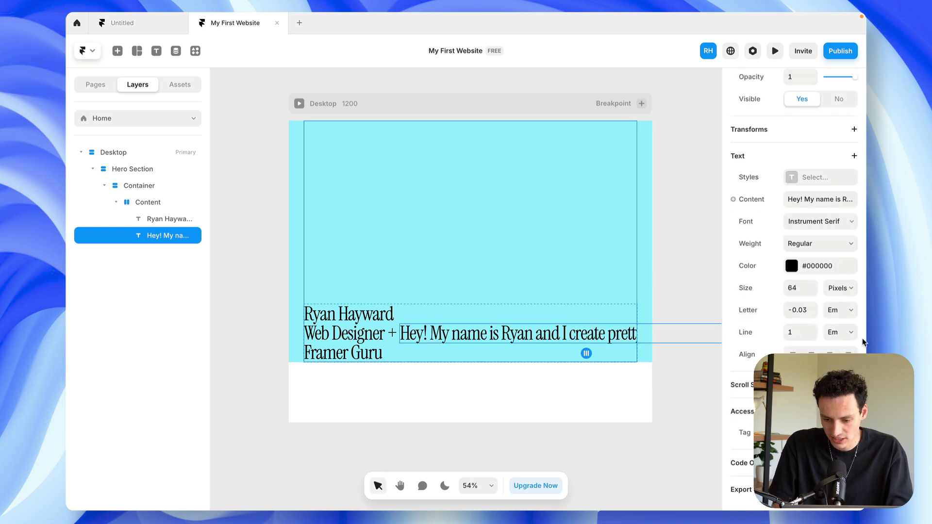
click(797, 288)
text(24)
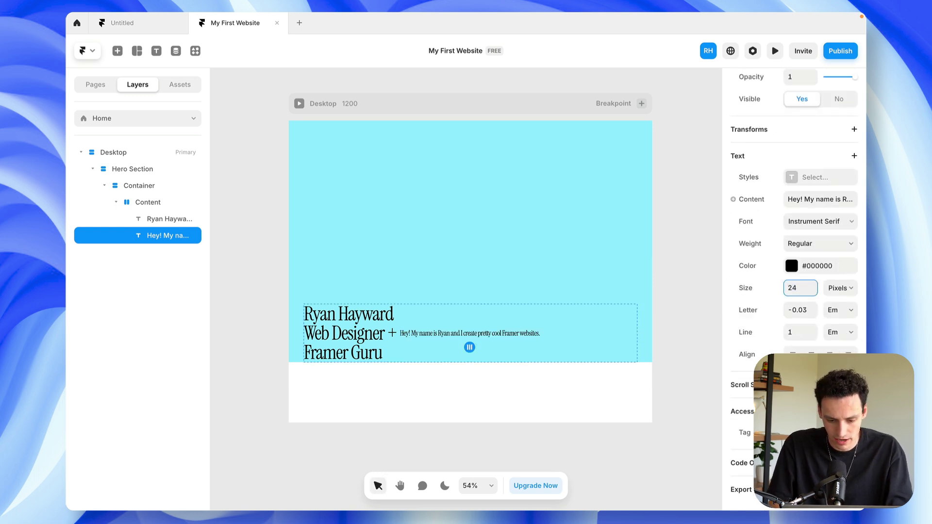
click(821, 224)
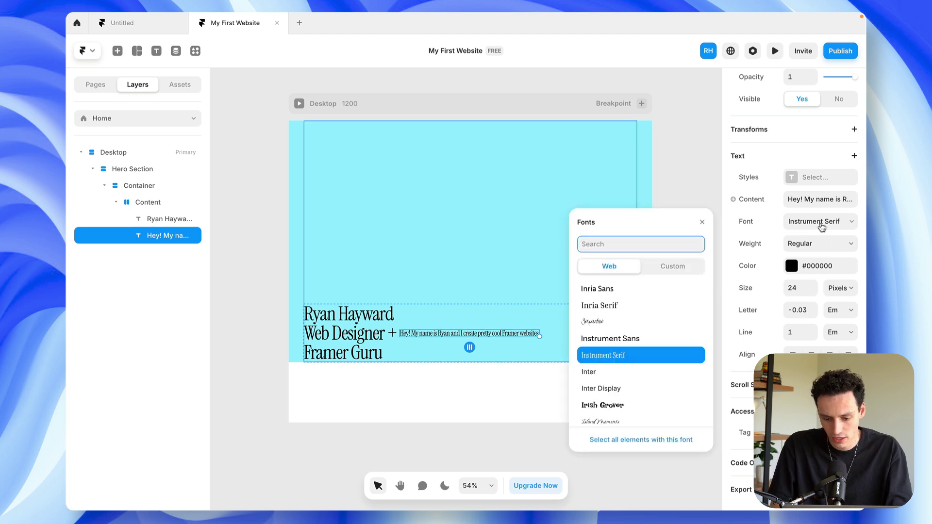
click(619, 342)
click(475, 336)
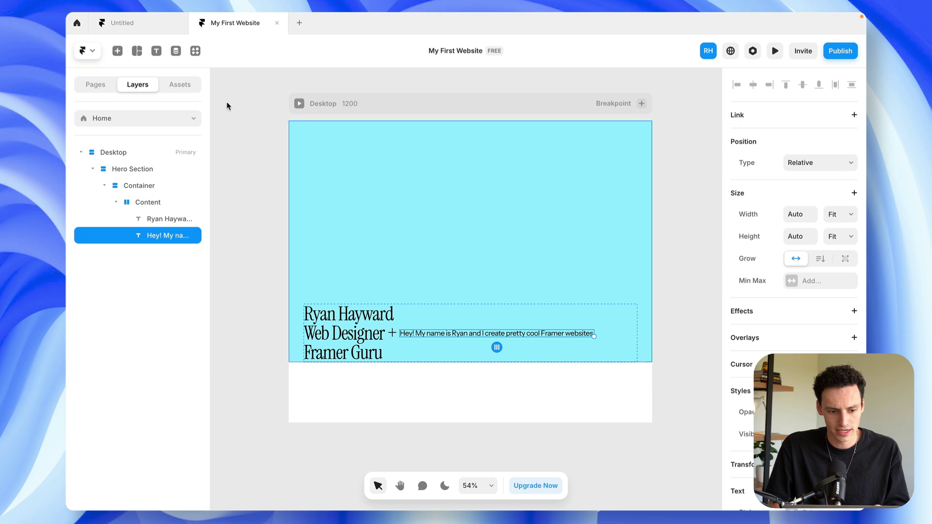
- Draw a frame about 689 by 70 around the "Hey!" text so the text nests inside it
key(f)
mouse_move(608, 344)
mouse_down()
mouse_move(399, 311)
mouse_move(399, 322)
mouse_up()
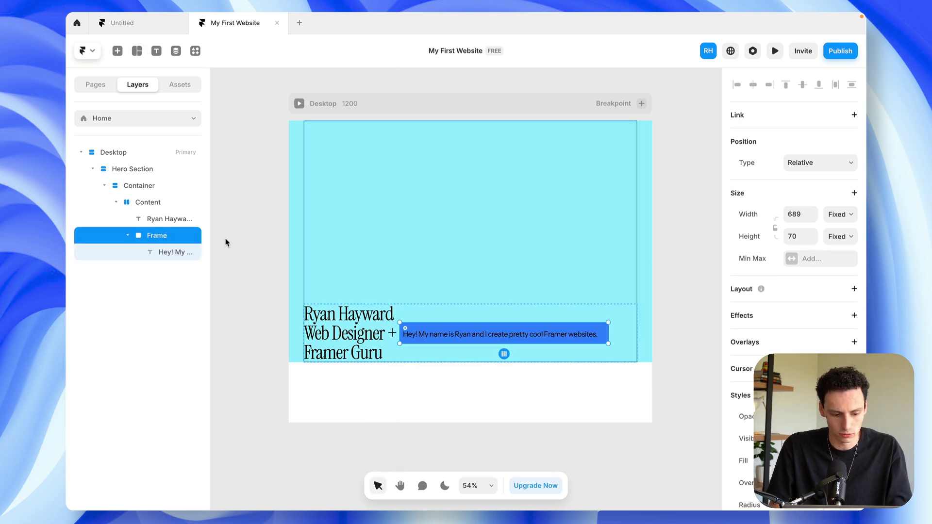
click(172, 253)
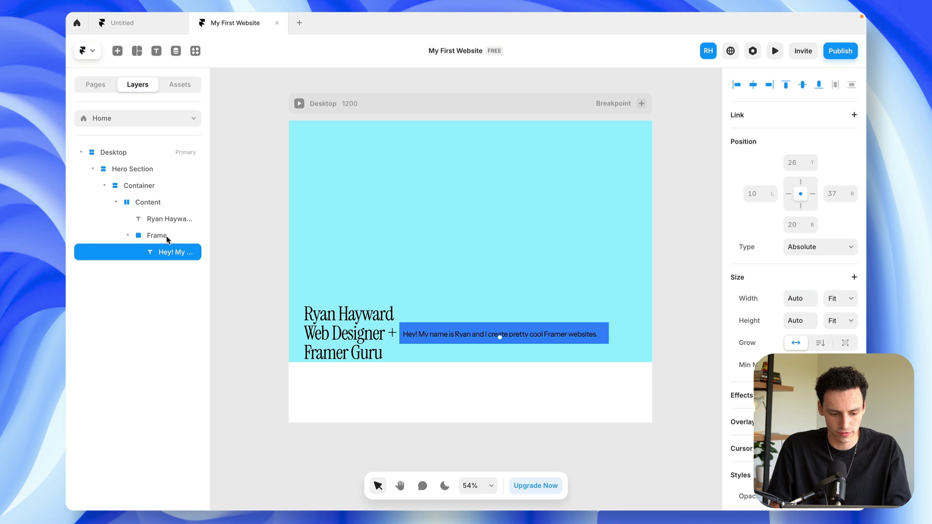
- Set the height of the frame holding the "Hey!" text to Auto
click(168, 237)
click(801, 232)
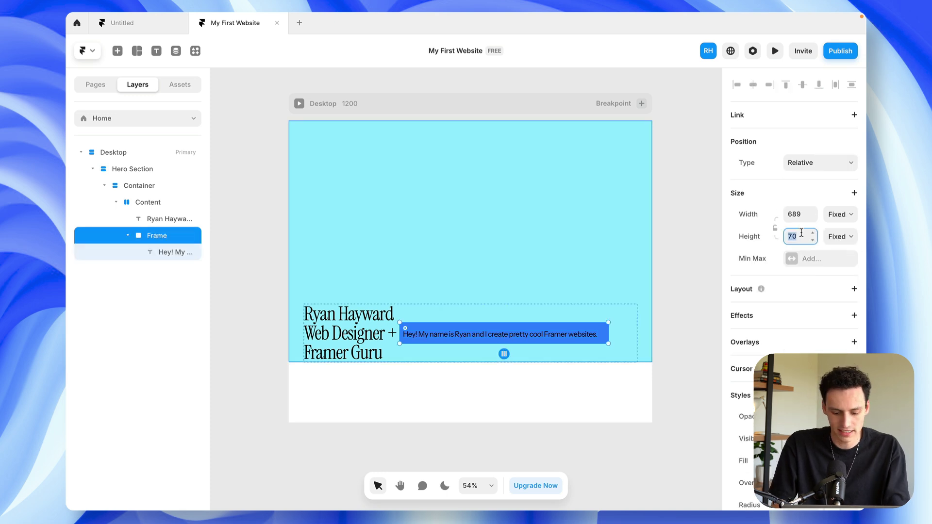
text(auto)
key(Return)
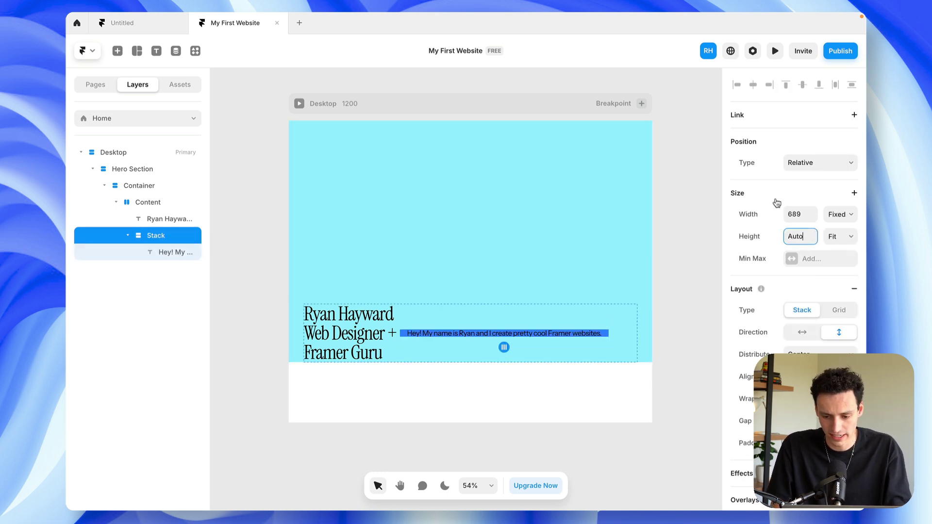
- Set the width of the stack around the "Hey!" text to 350 and the text's own width to 100%
click(803, 214)
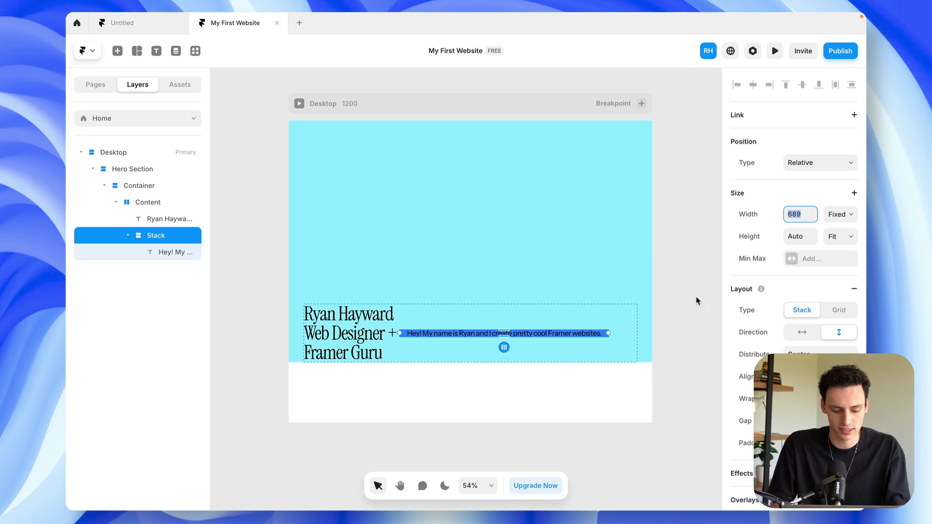
text(350)
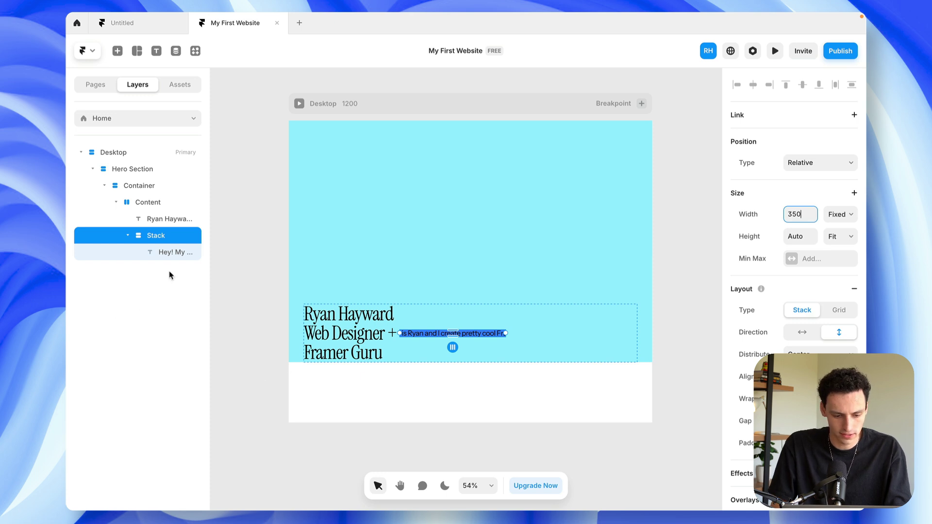
click(168, 253)
scroll(416, 320, up, 5)
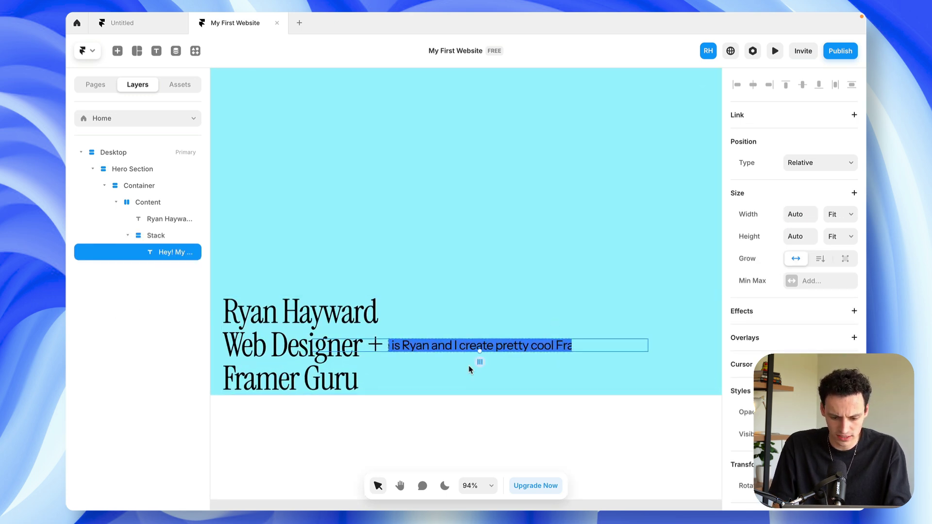
click(803, 216)
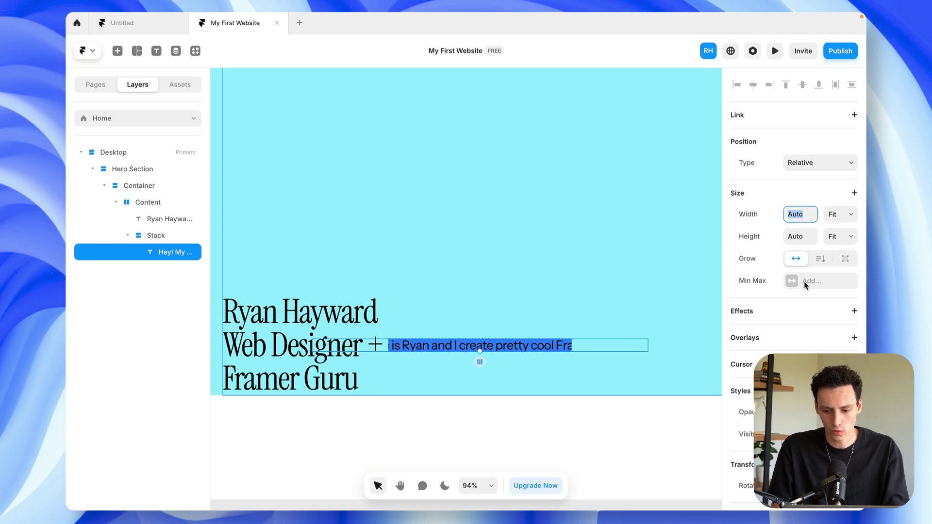
text(100%)
key(Return)
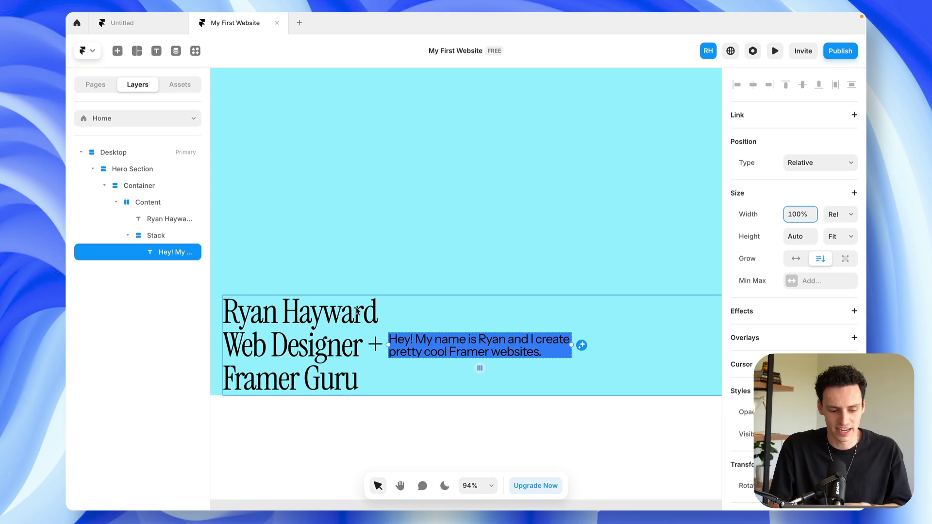
- Remove the blue fill from the stack holding the "Hey!" text
click(187, 242)
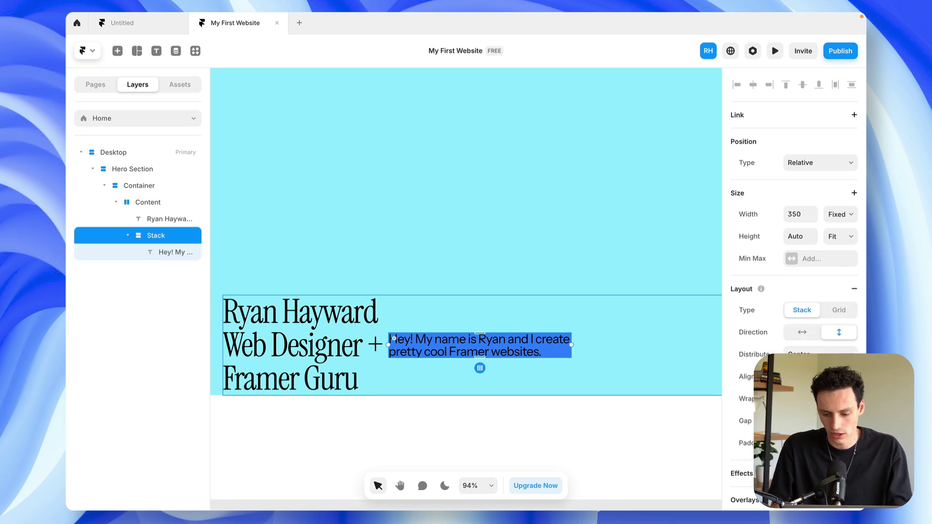
scroll(794, 291, down, 5)
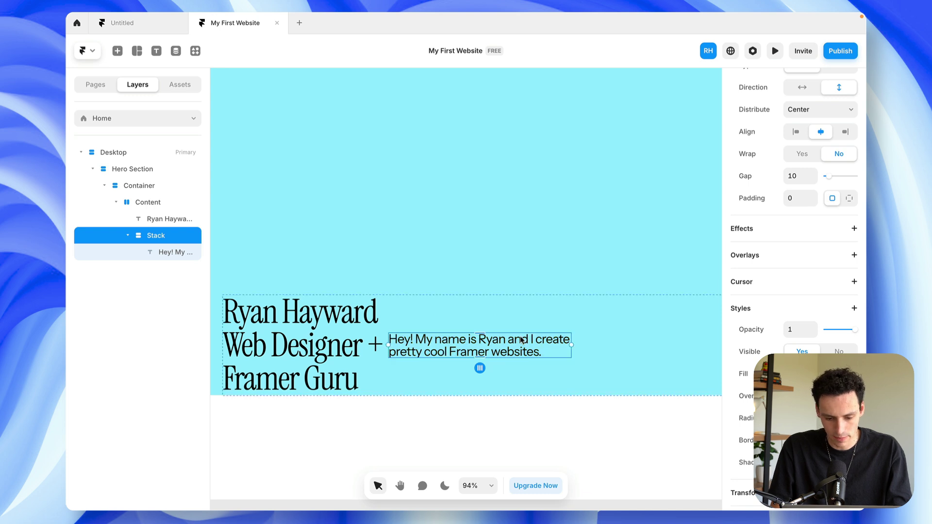
- Append "Chat with me today!" to the "Hey!" text and set its size to 22 pixels and line height to 1.1 em
click(492, 346)
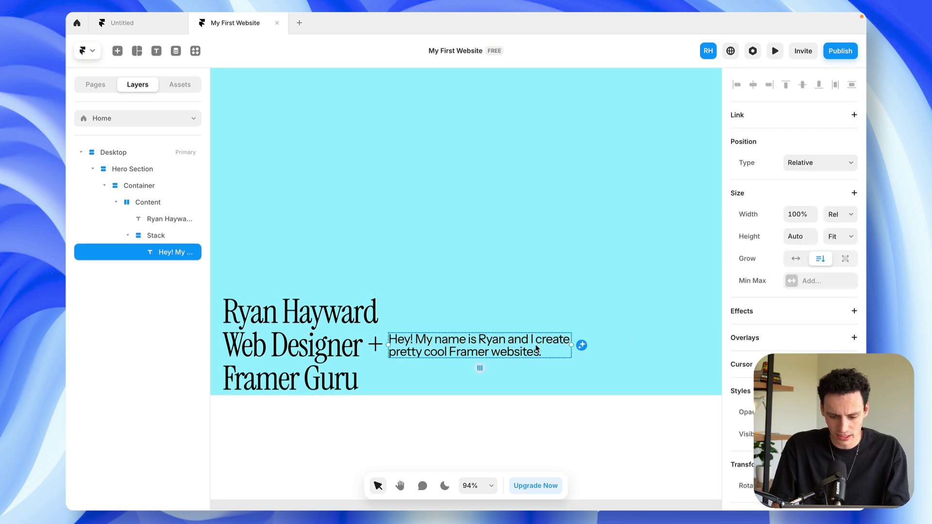
double_click(553, 339)
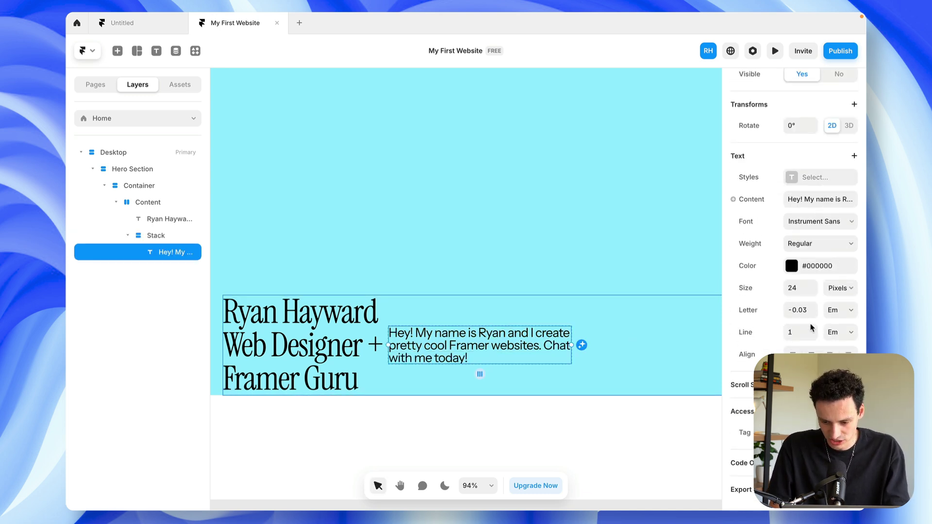
click(813, 330)
- Set the Content stack's distribution to Space Between and align its items to the top
key(shift+1)
click(518, 295)
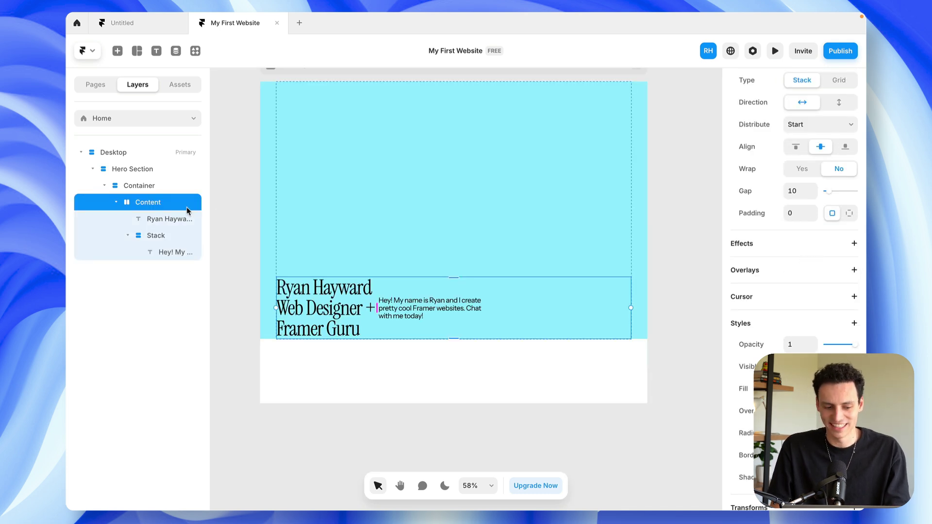
scroll(857, 276, up, 4)
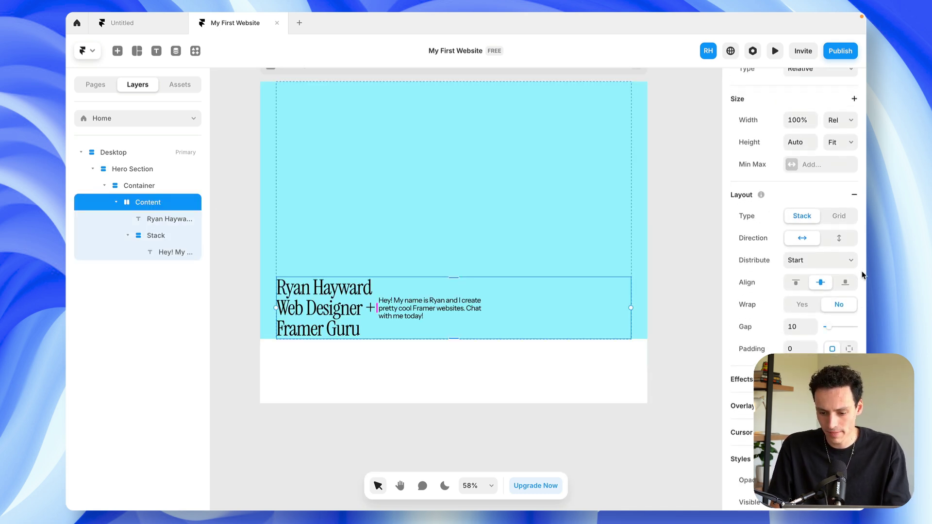
click(830, 296)
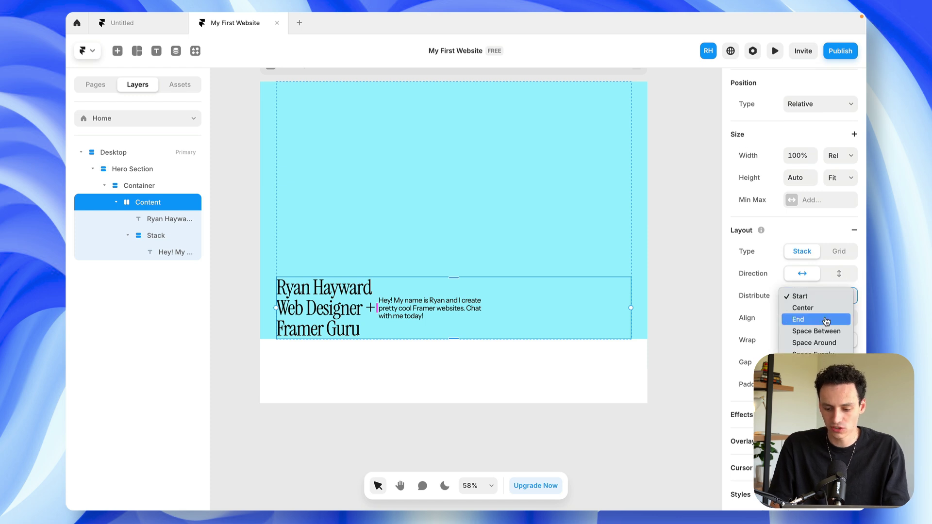
click(829, 332)
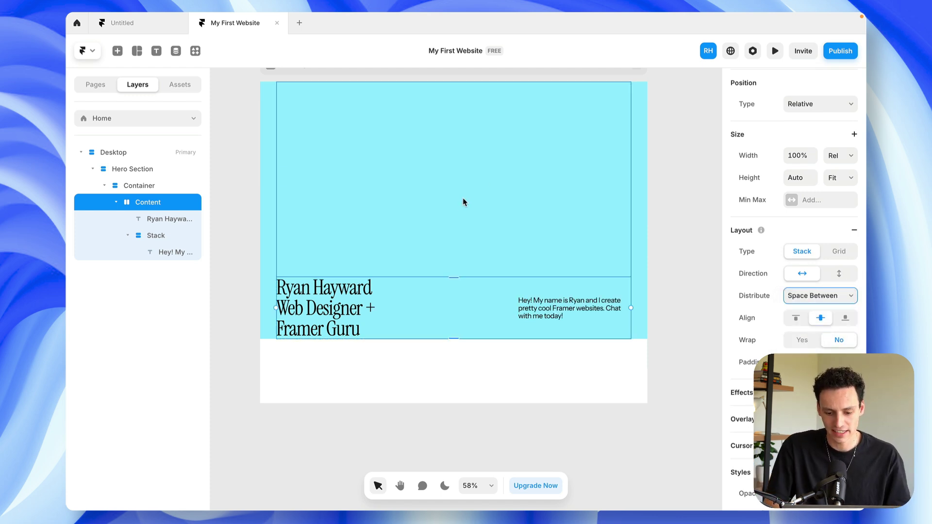
click(797, 318)
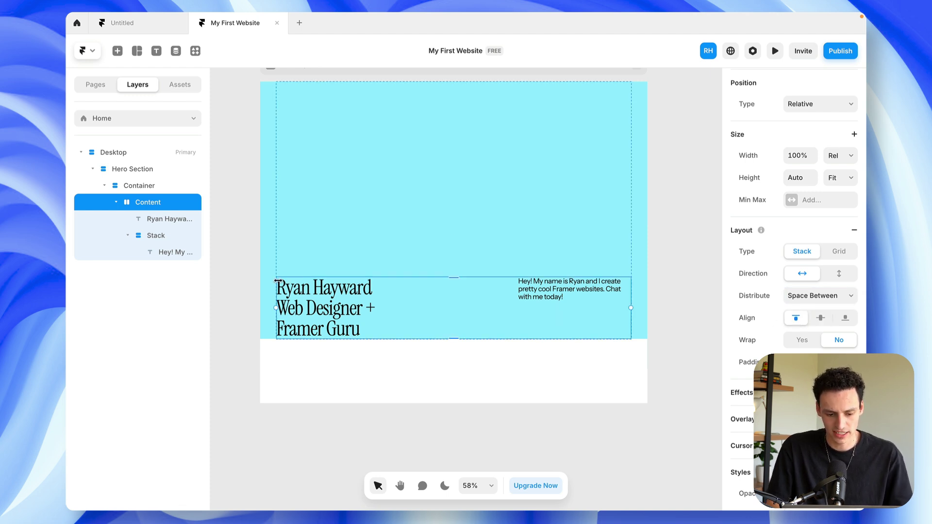
- Preview the page and widen the preview to 1390 to examine how the hero layout responds
click(776, 52)
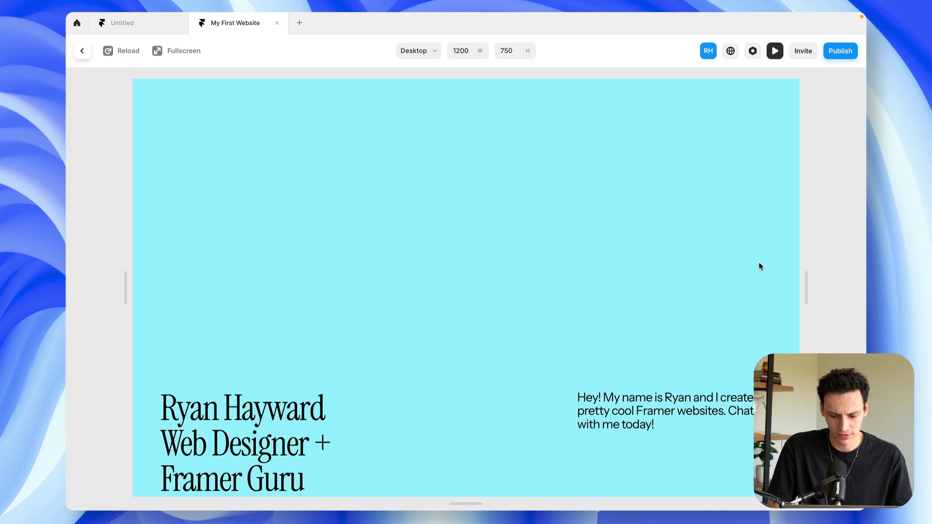
drag(804, 281, 860, 287)
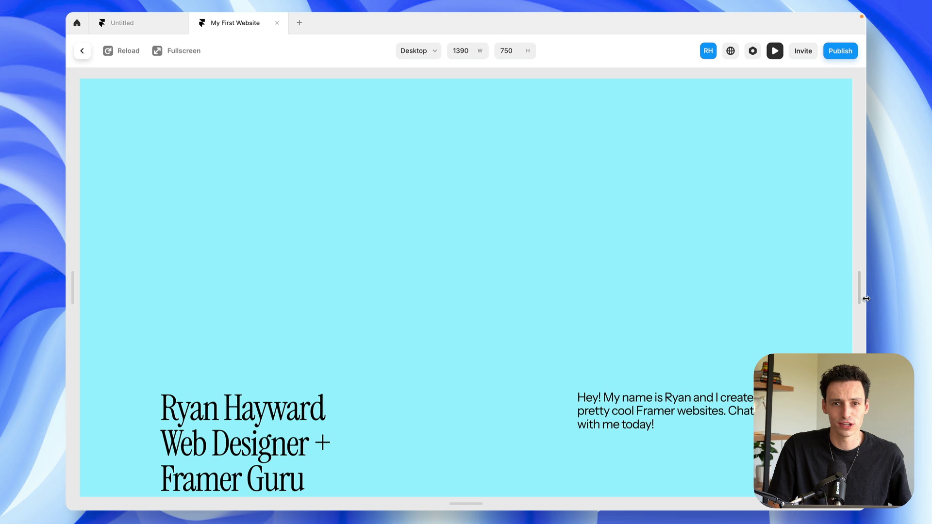
key(Escape)
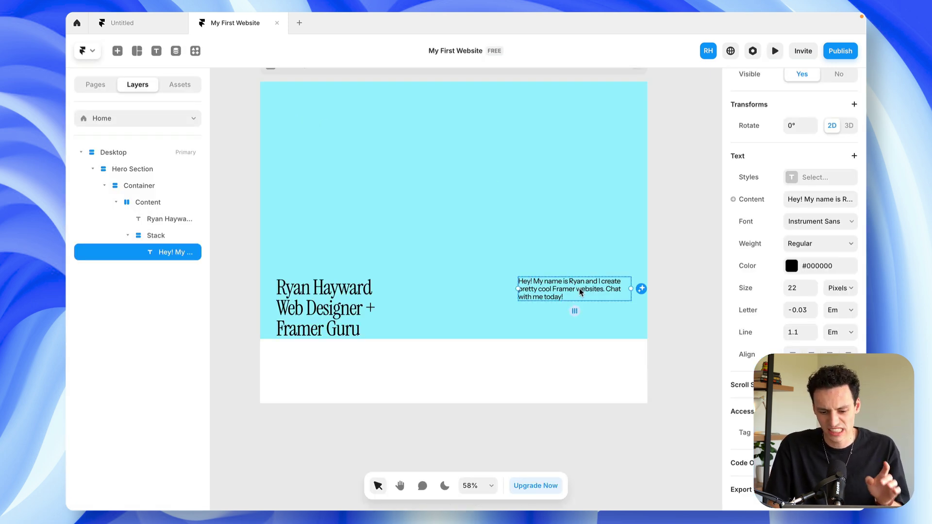
- Draw a frame about 168 by 46 inside the Content stack for a contact button
scroll(571, 305, up, 3)
click(522, 324)
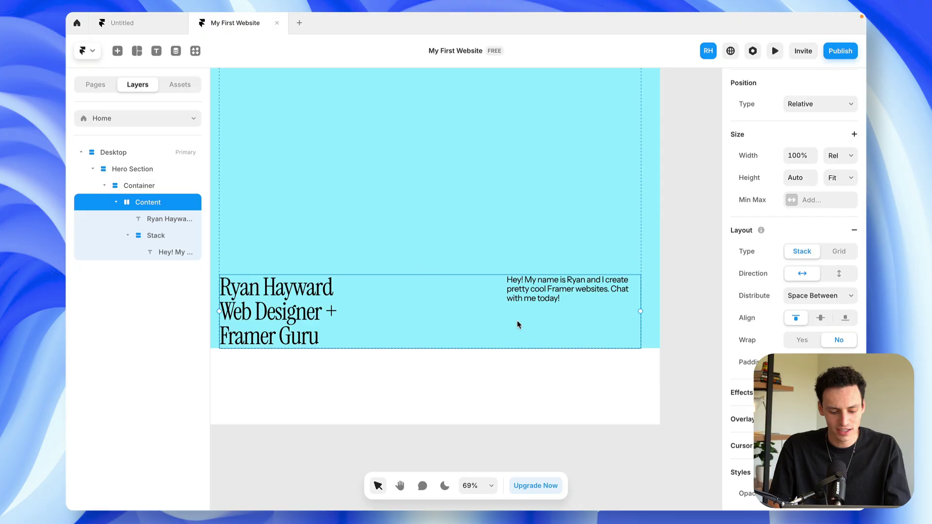
key(f)
drag(507, 319, 572, 337)
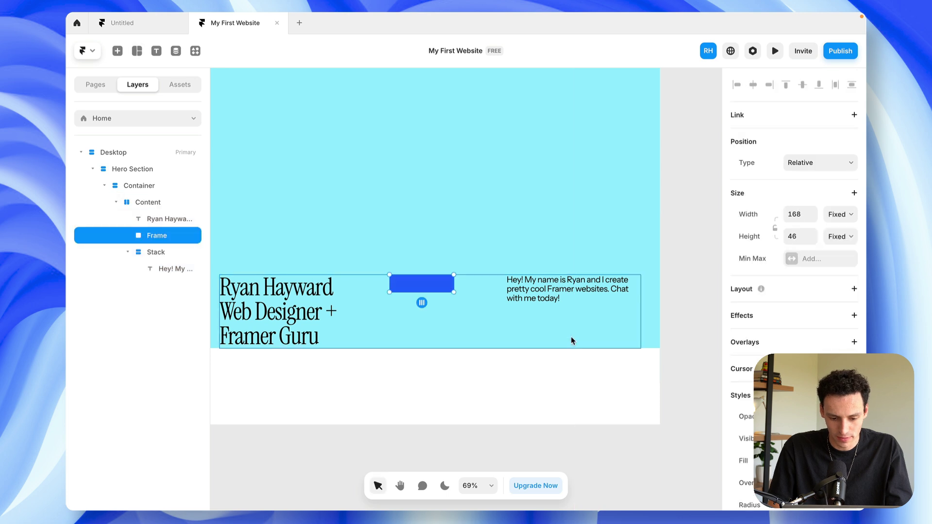
- Add the text "Contact me" inside the new blue frame
scroll(468, 316, up, 3)
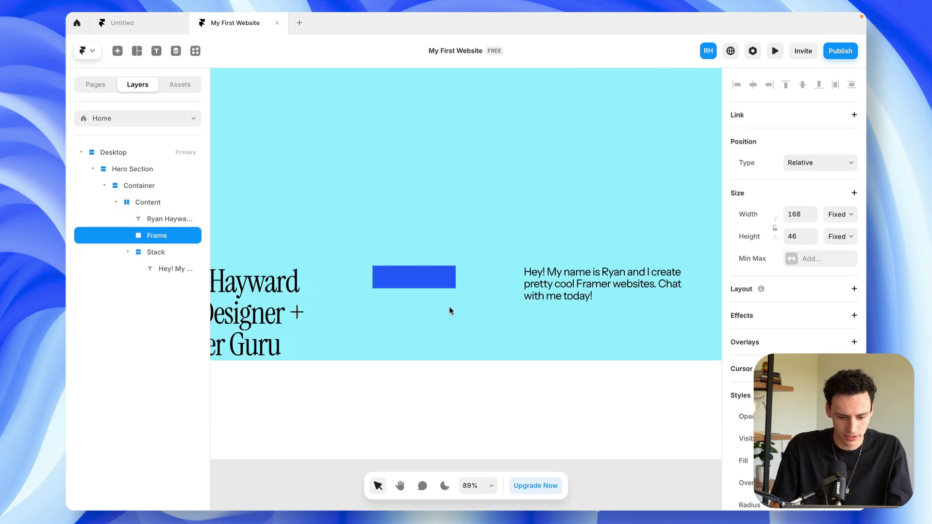
click(357, 282)
double_click(404, 283)
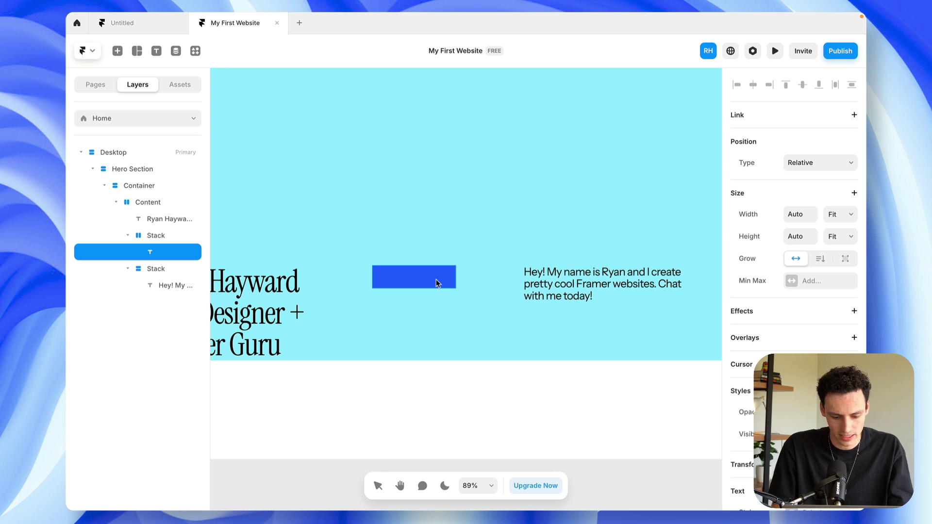
text(Contact)
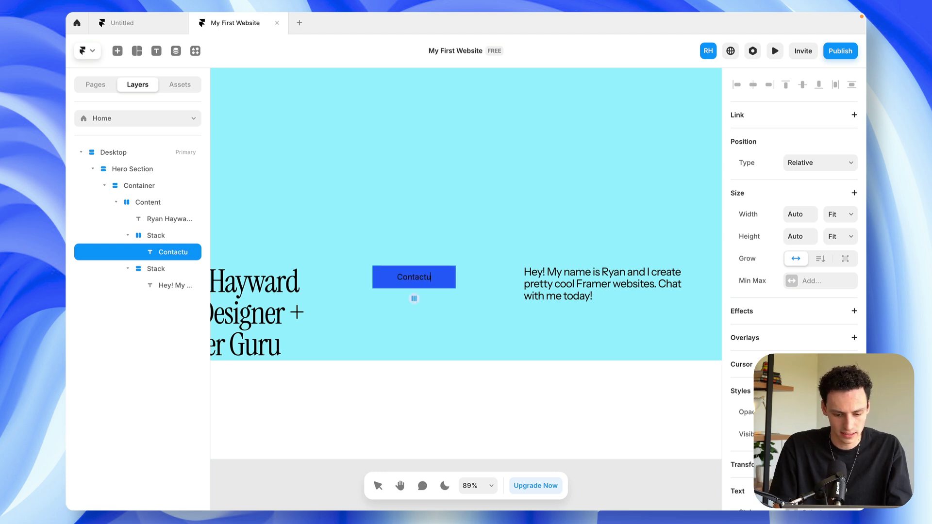
text( me)
- Style the "Contact me" text in white Instrument Serif at 21 pixels
scroll(796, 218, down, 7)
click(792, 243)
drag(597, 301, 468, 230)
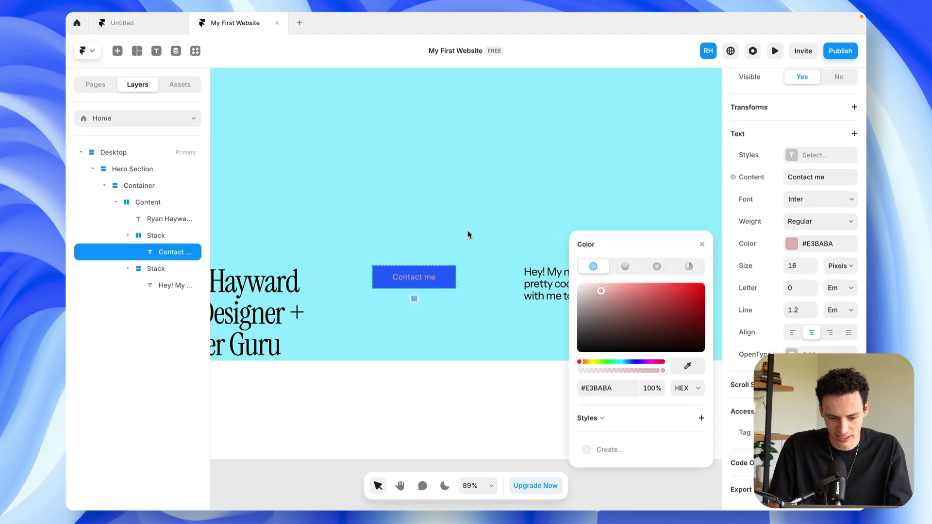
key(Escape)
key(Escape)
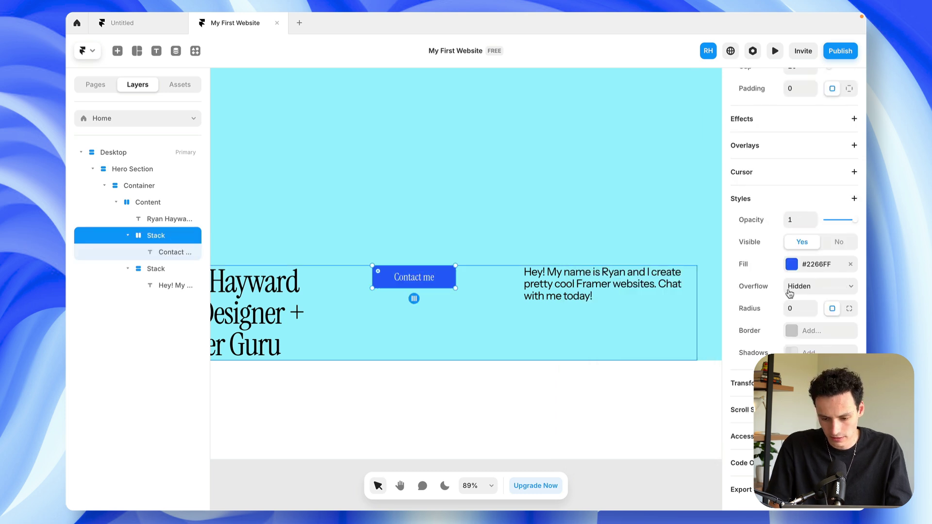
- Fill the contact button's frame with #FFFFFF and set its "Contact me" text color to #000000
click(792, 264)
drag(627, 331, 458, 222)
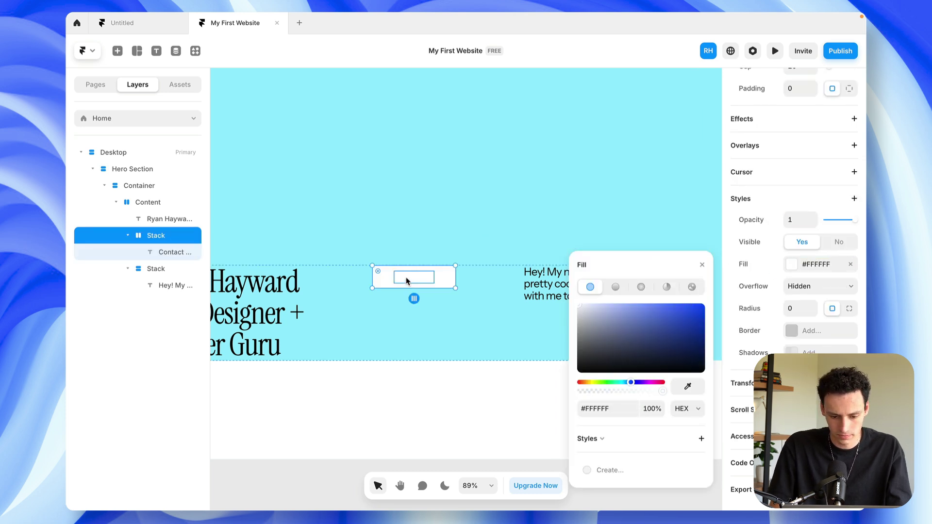
click(407, 281)
click(791, 265)
drag(655, 325, 487, 465)
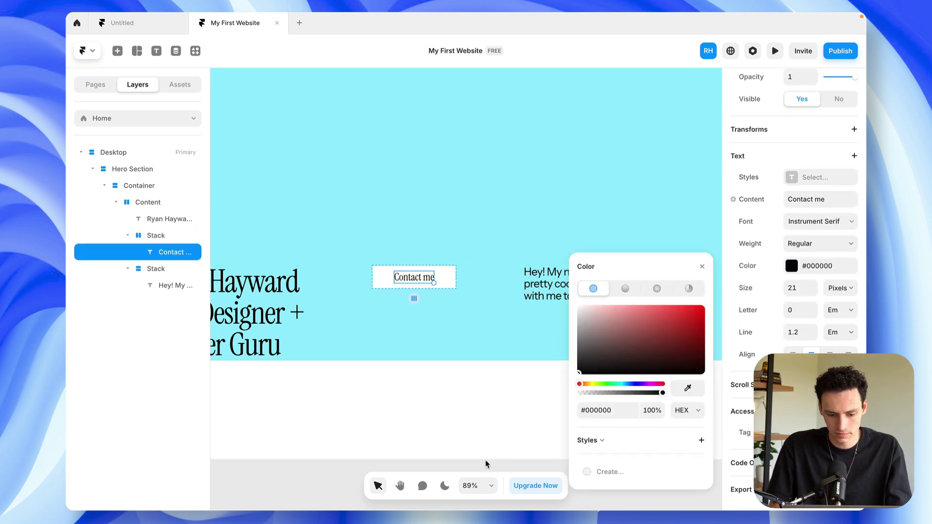
key(Escape)
key(Escape)
- Set both the height and the width of the "Contact me" button's stack to Auto
scroll(431, 286, up, 3)
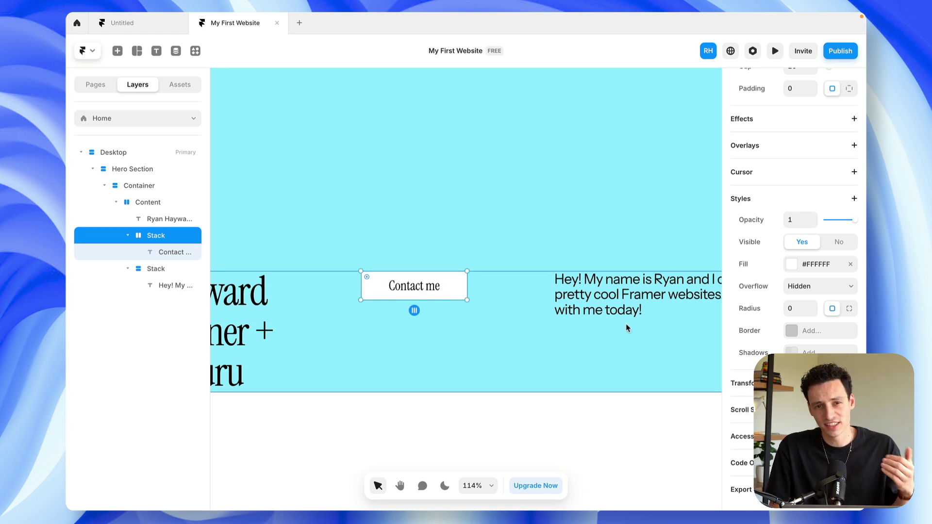
scroll(853, 236, up, 6)
click(794, 236)
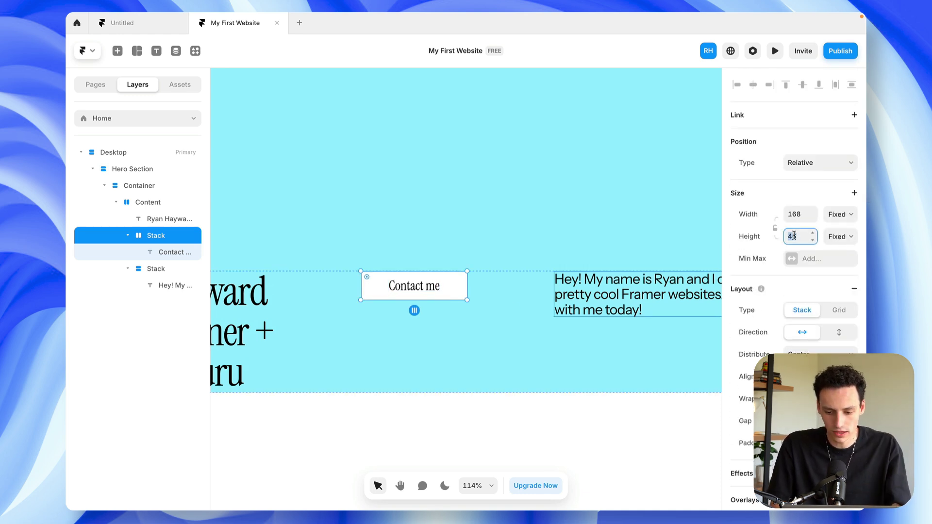
text(auto)
key(Return)
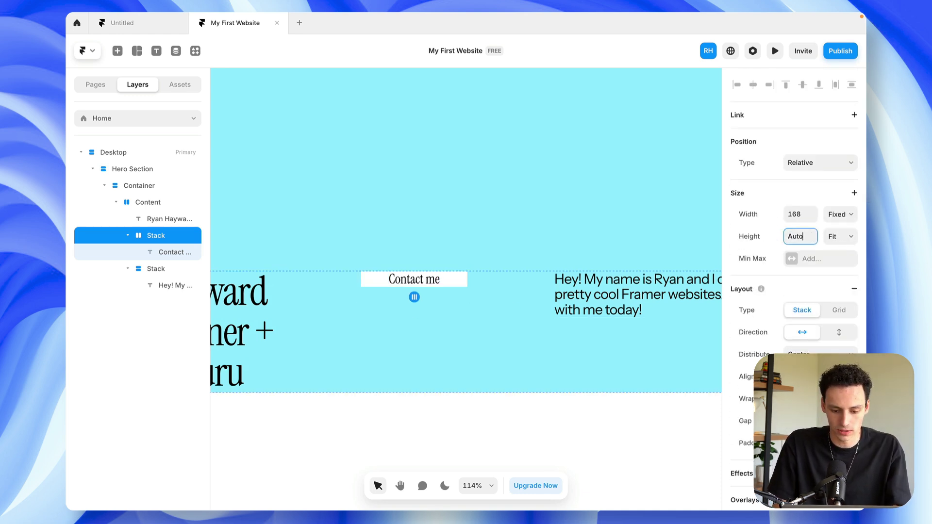
click(799, 214)
text(auto)
key(Return)
- Set the padding of the "Contact me" button's stack to 20 on all sides
scroll(816, 242, down, 4)
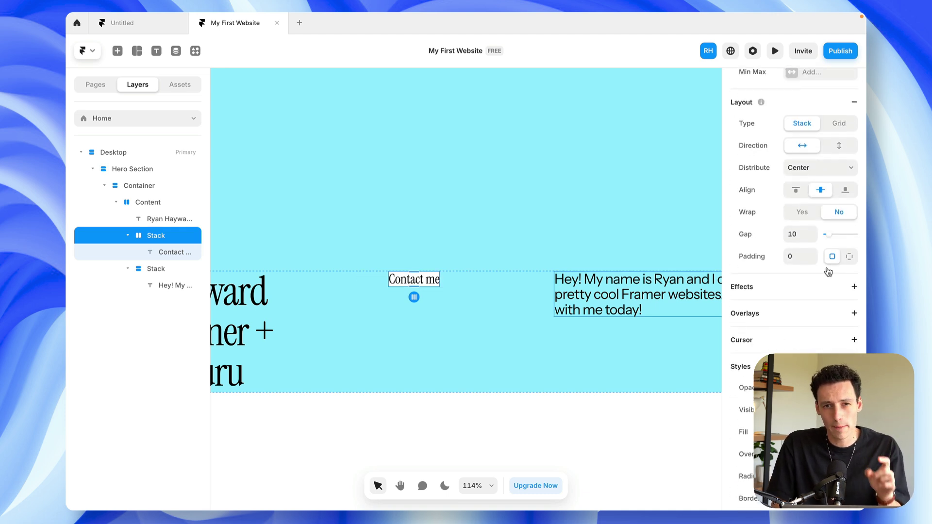
click(801, 257)
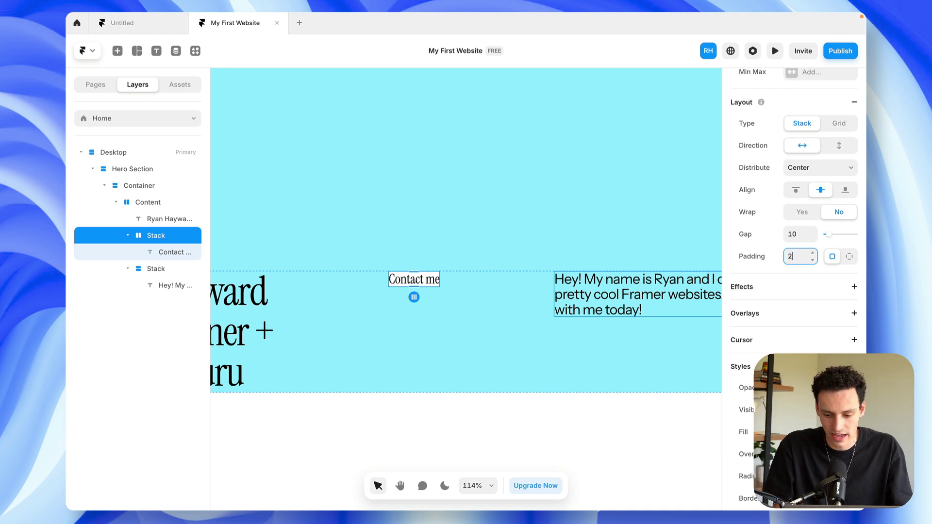
key(Return)
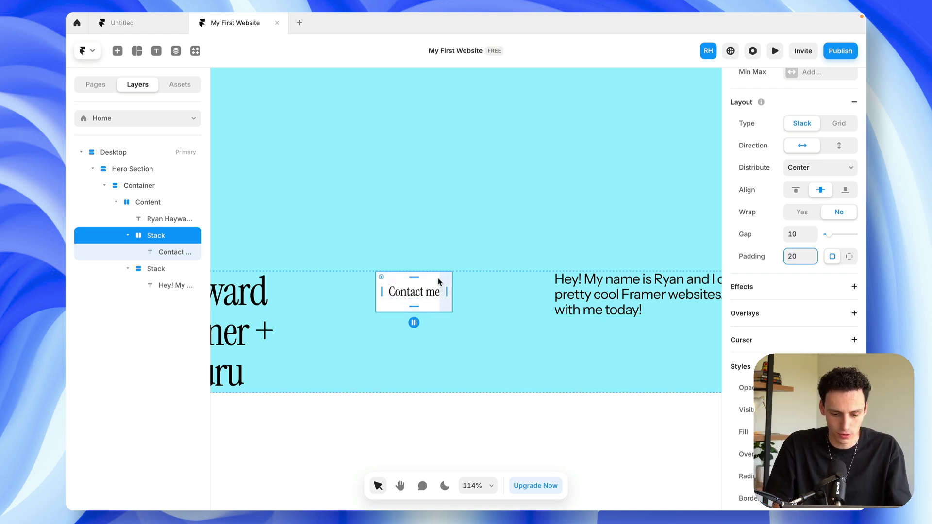
- Give the contact button's stack individual side paddings, with 10 on the top and 10 on the bottom
click(851, 257)
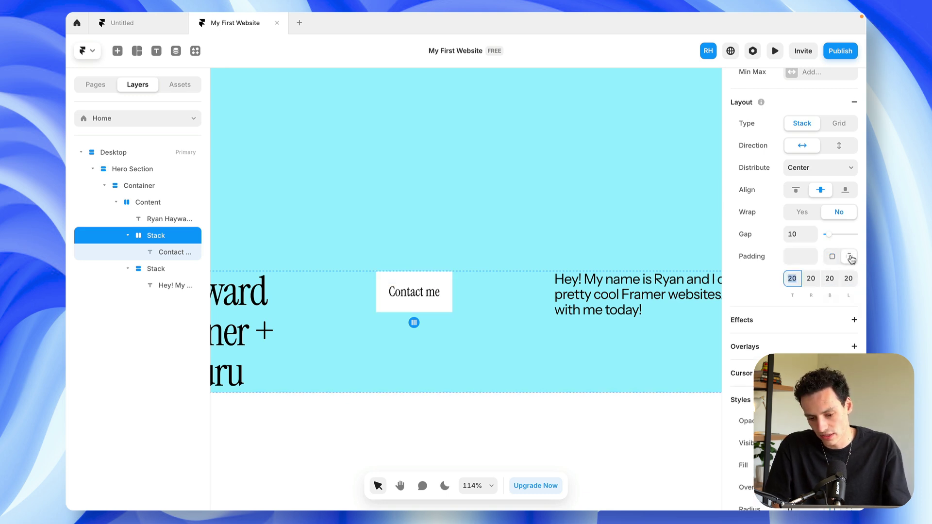
text(10)
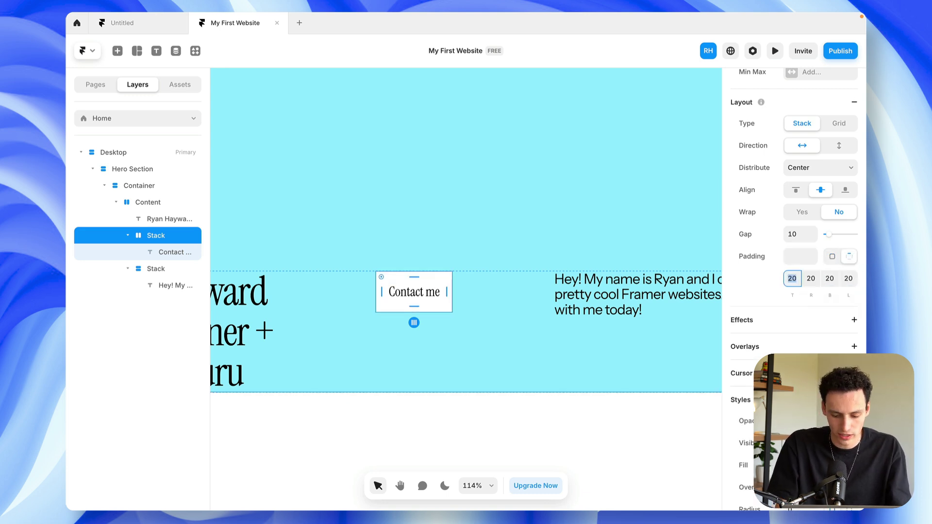
click(830, 278)
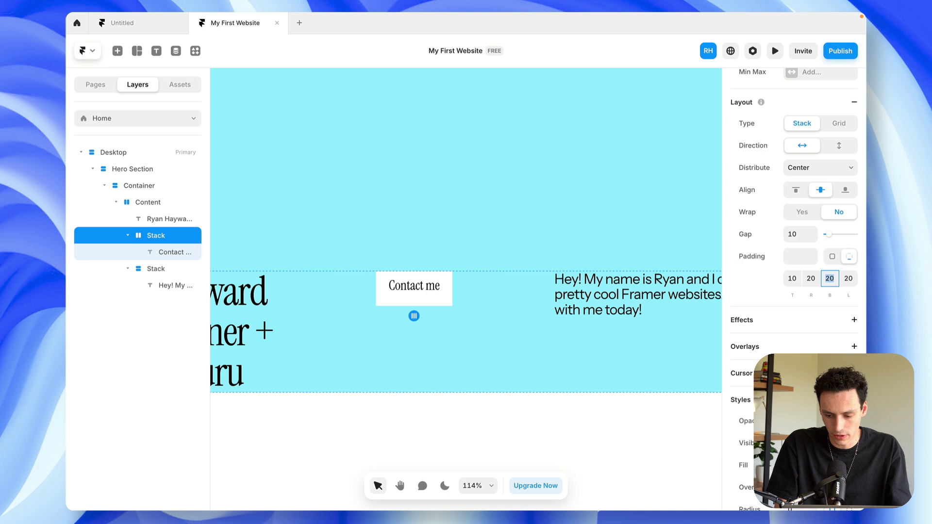
text(10)
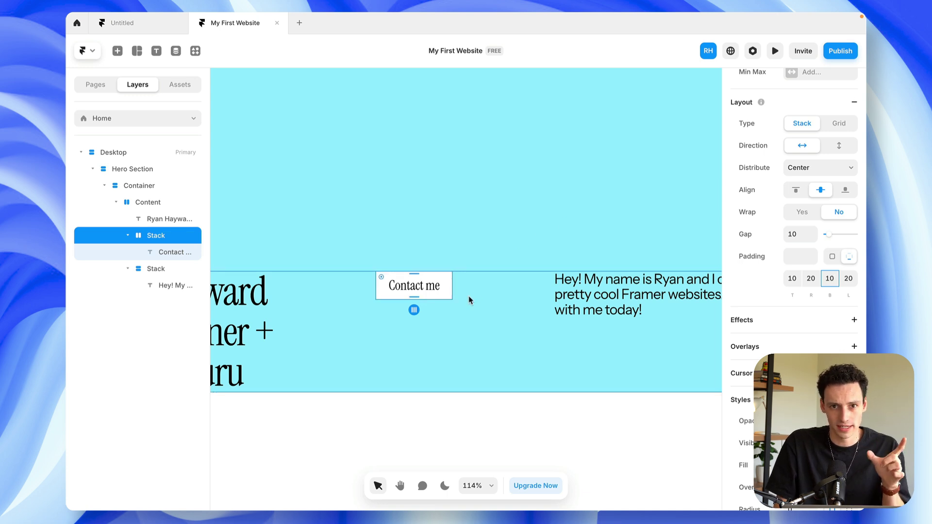
- Replace the button's "Contact me" text with "Get in touch"
click(415, 290)
double_click(414, 288)
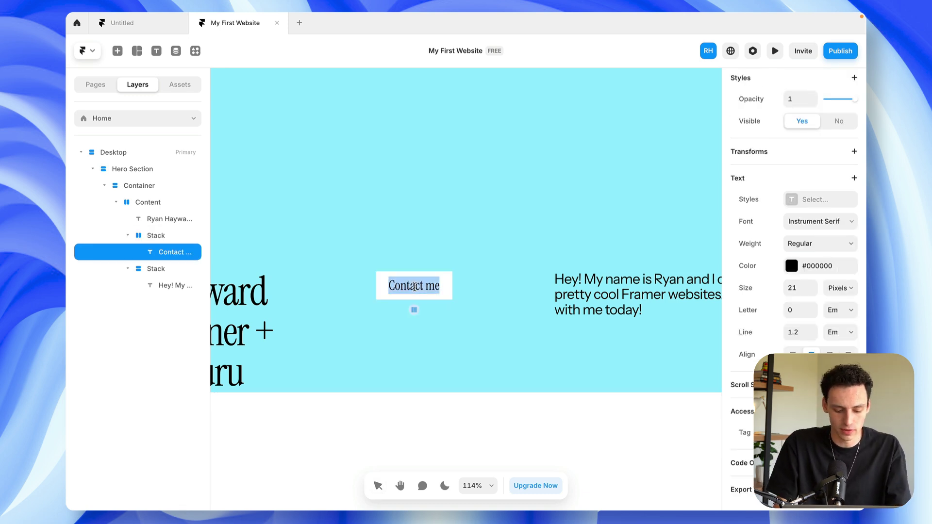
text(Get in touch)
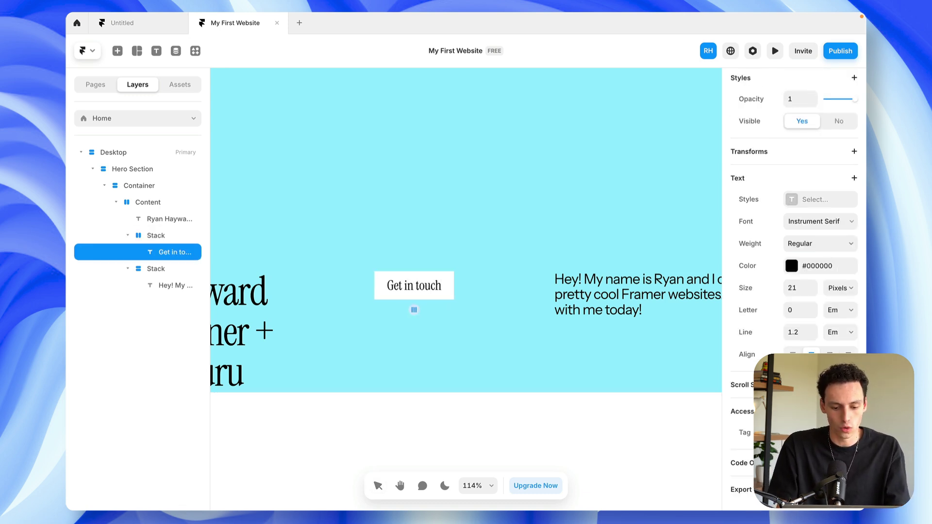
text( to contact me)
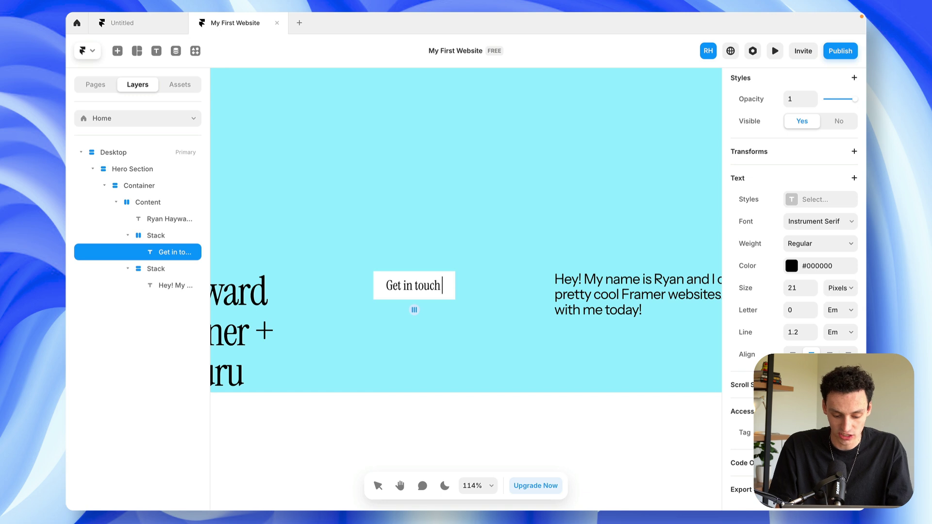
key(Escape)
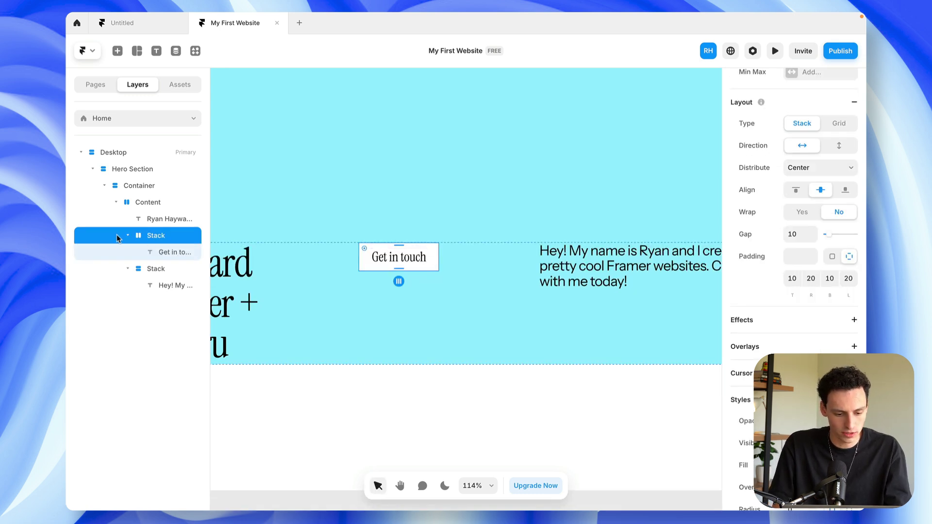
- Collapse the stack that holds the "Get in touch" text and rename it "Button"
click(128, 236)
double_click(149, 236)
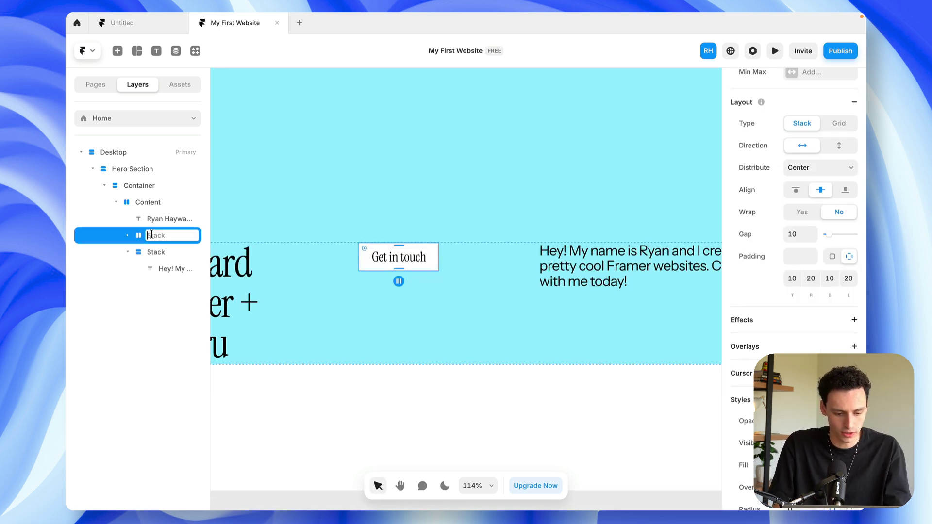
text(Button)
key(Return)
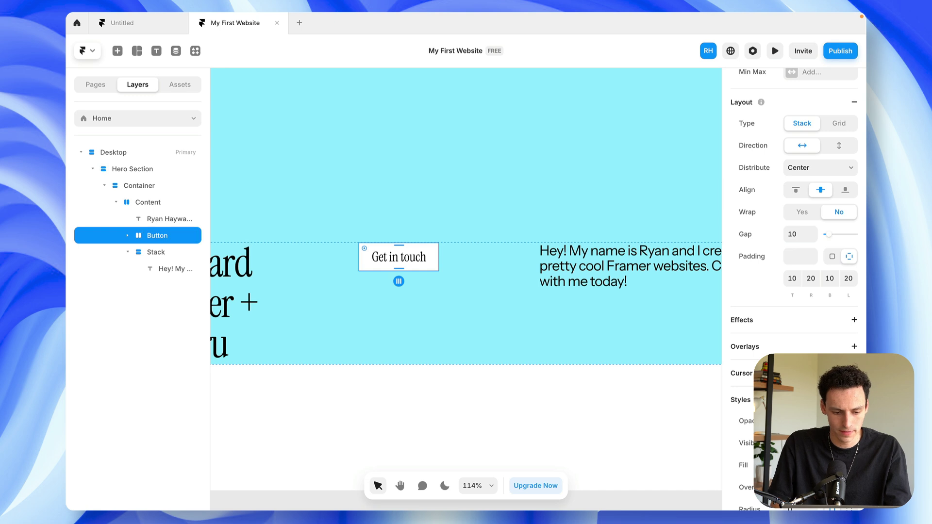
- Create a component named "Button" from the "Get in touch" button
right_click(430, 258)
click(485, 191)
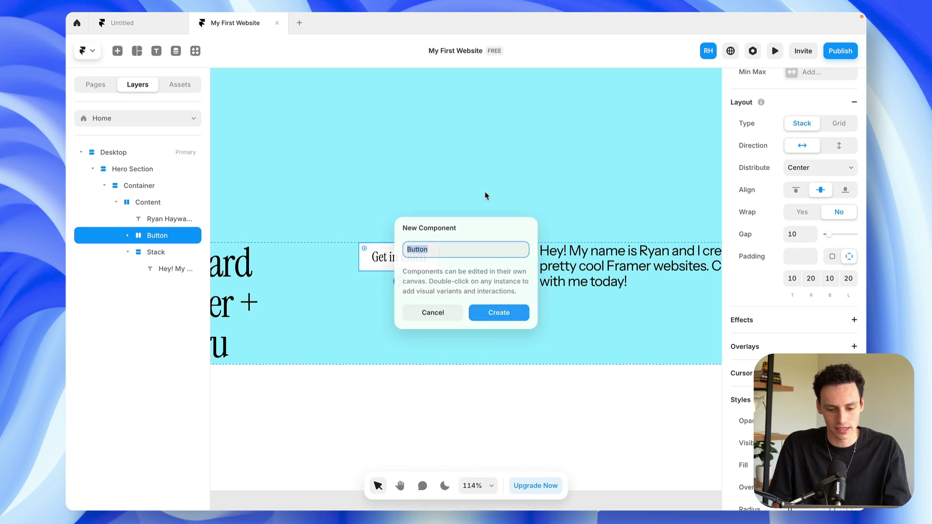
click(496, 314)
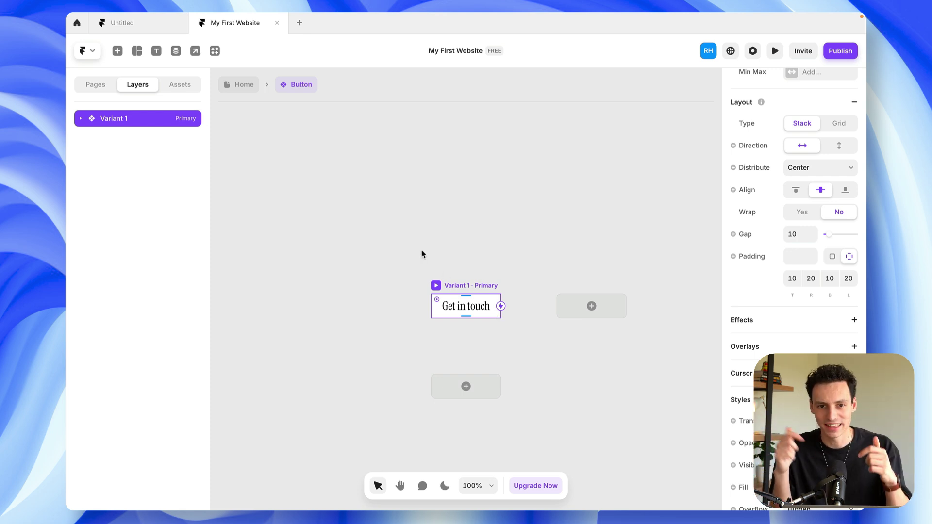
- Look up the Button component in the project assets and return to the Home page
click(264, 121)
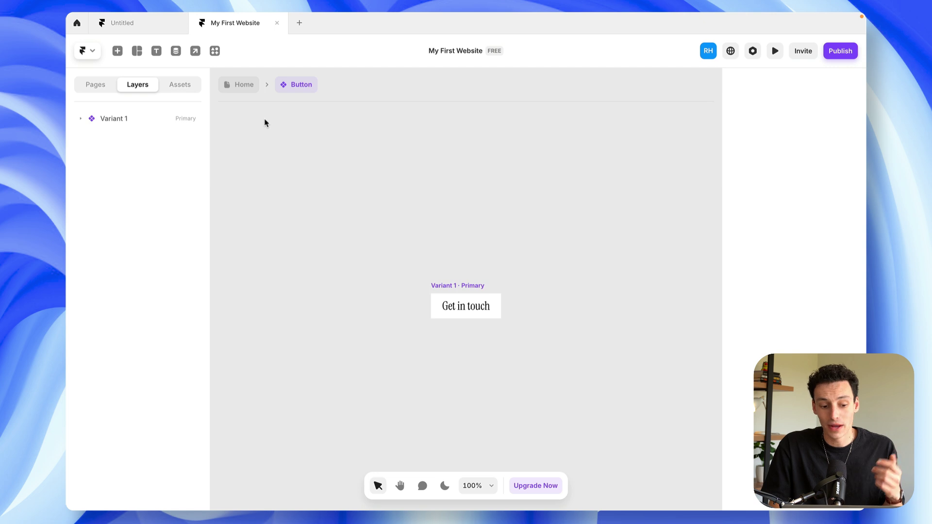
click(191, 91)
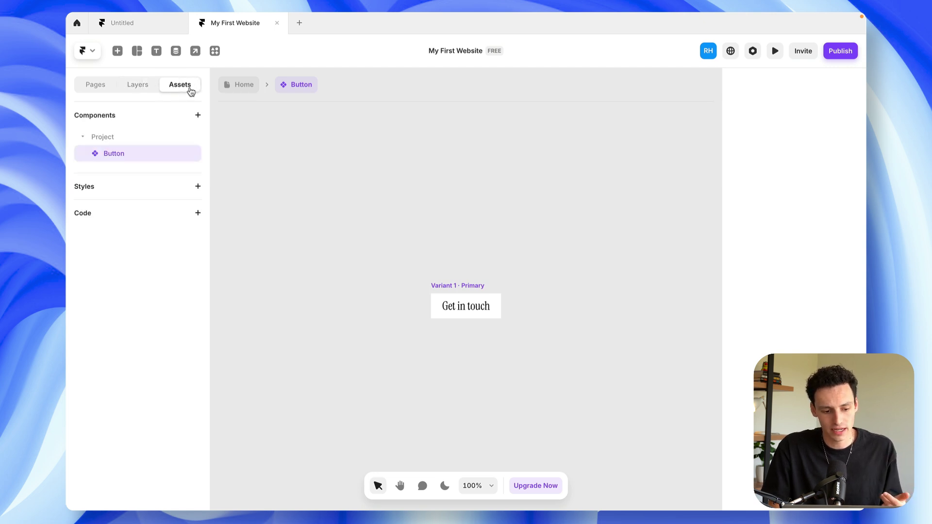
click(131, 88)
click(246, 89)
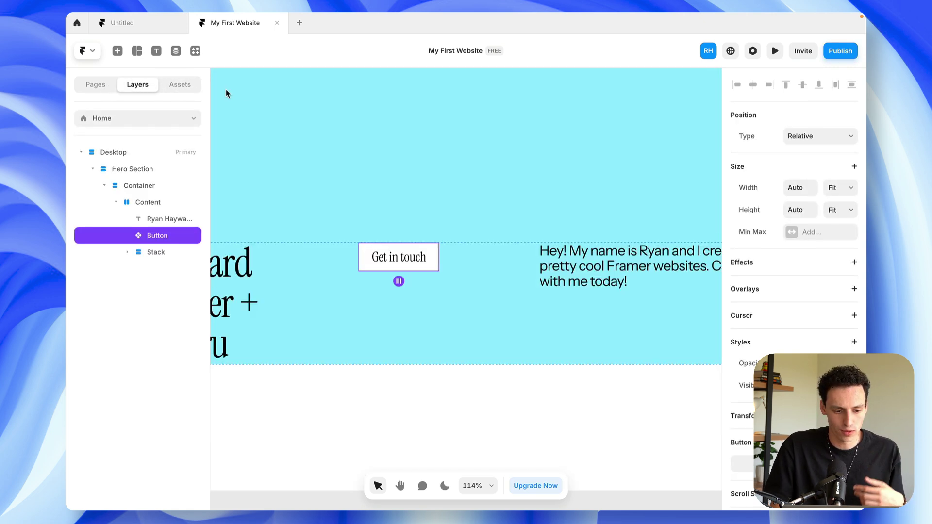
- Try placing a second instance of the Button component beside the existing one, and undo it
click(181, 86)
drag(138, 158, 420, 294)
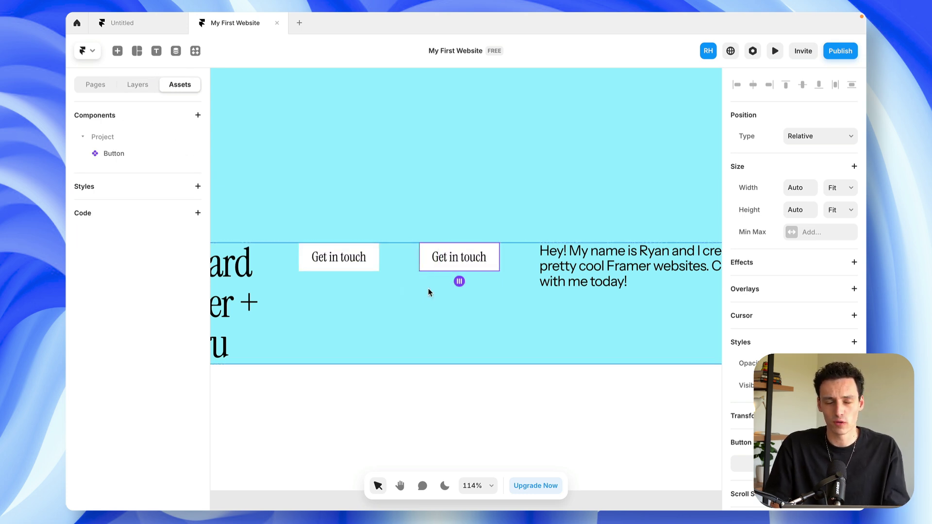
key(ctrl+z)
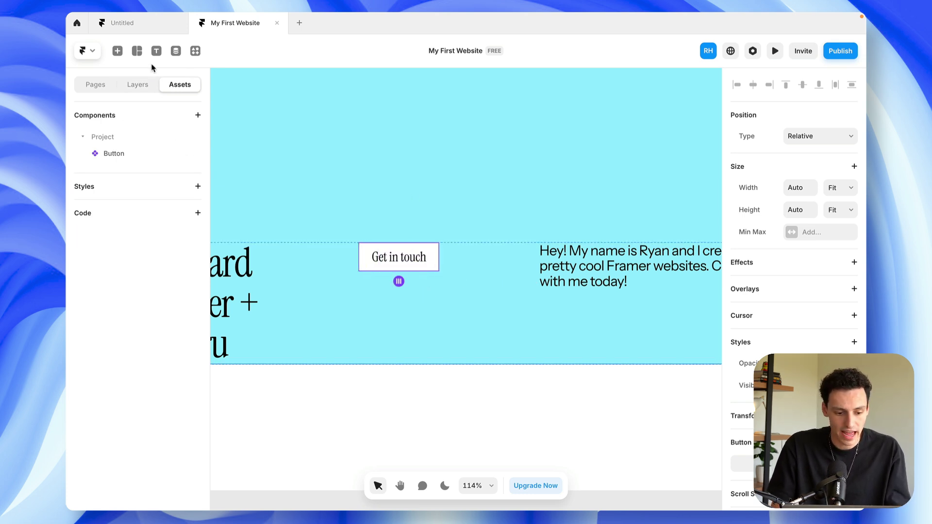
- Move the Button component into the intro text's stack, directly below the text
click(143, 86)
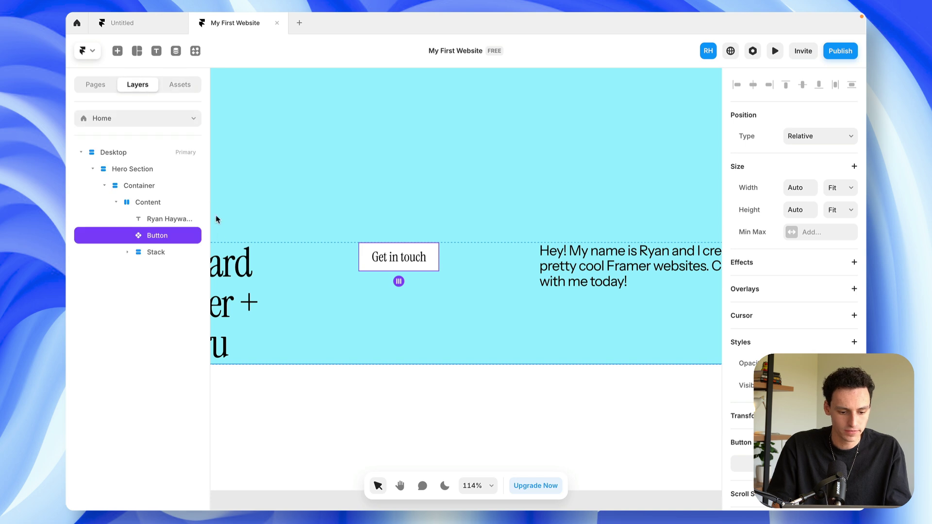
click(586, 280)
click(165, 237)
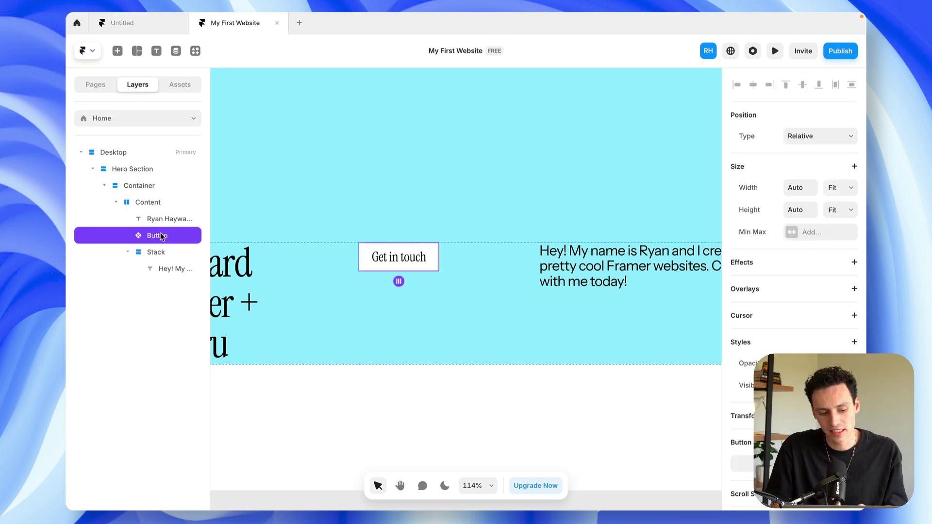
drag(164, 237, 168, 274)
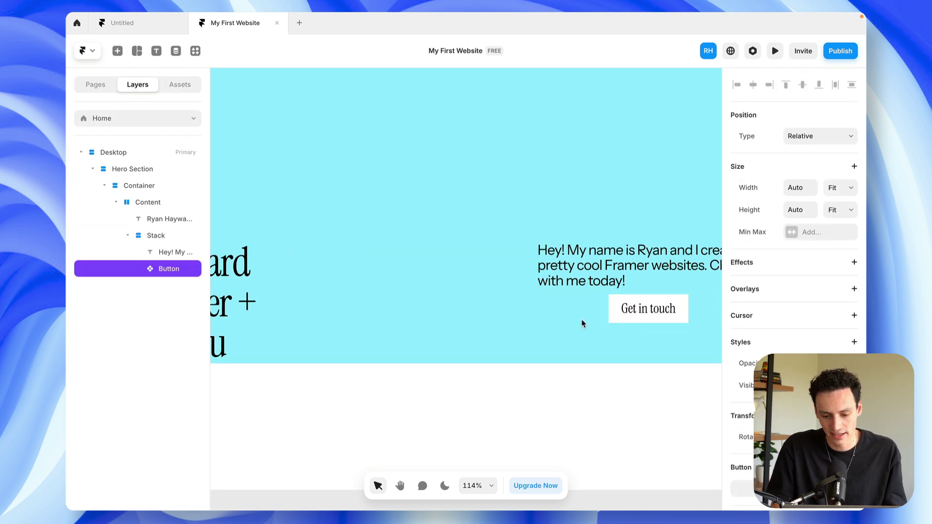
- Align the contents of the stack holding the intro text and button to the left
click(492, 267)
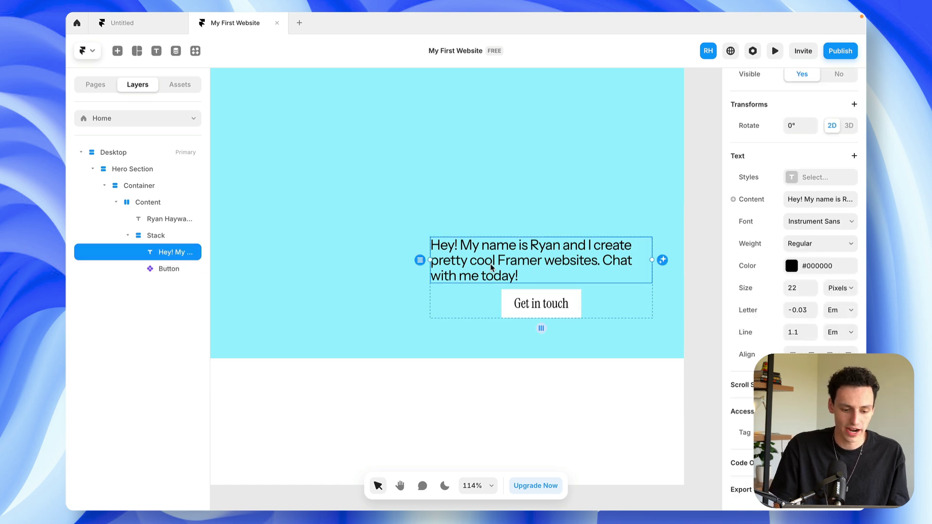
click(460, 301)
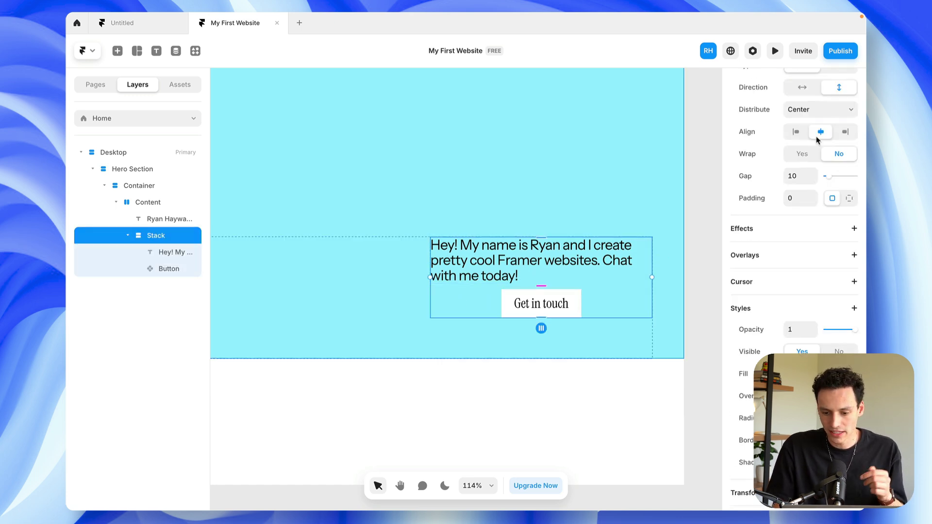
click(796, 131)
ctrl+scroll(528, 253, down, 3)
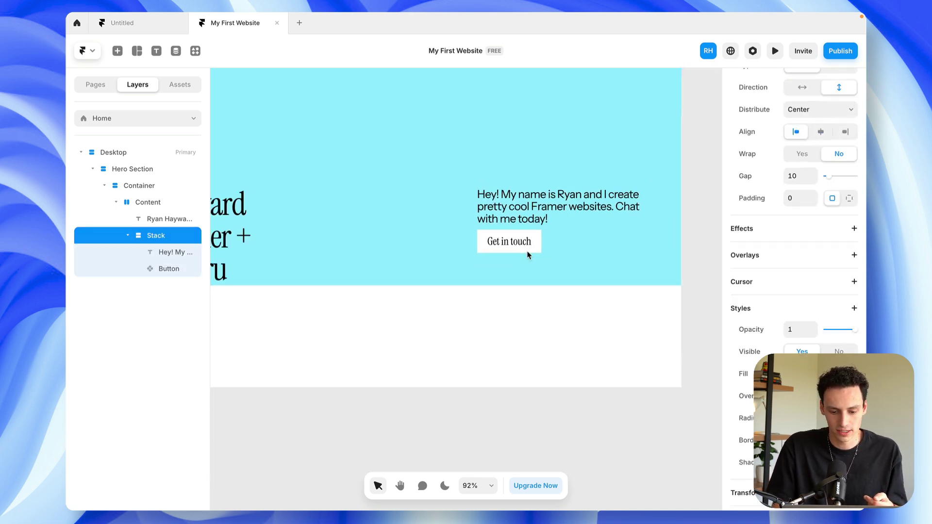
scroll(528, 252, down, 2)
click(522, 250)
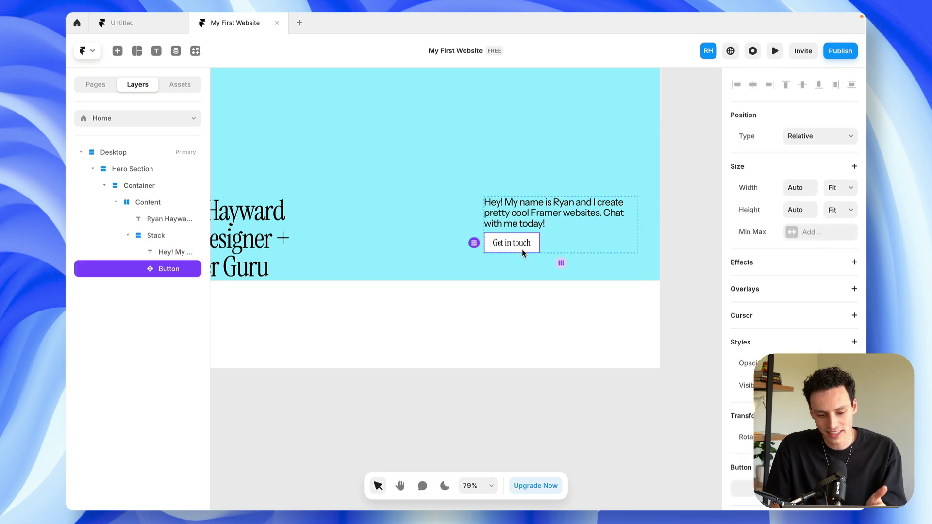
- Set the height of the stack holding the intro text and button to 100%
scroll(523, 251, up, 1)
click(413, 249)
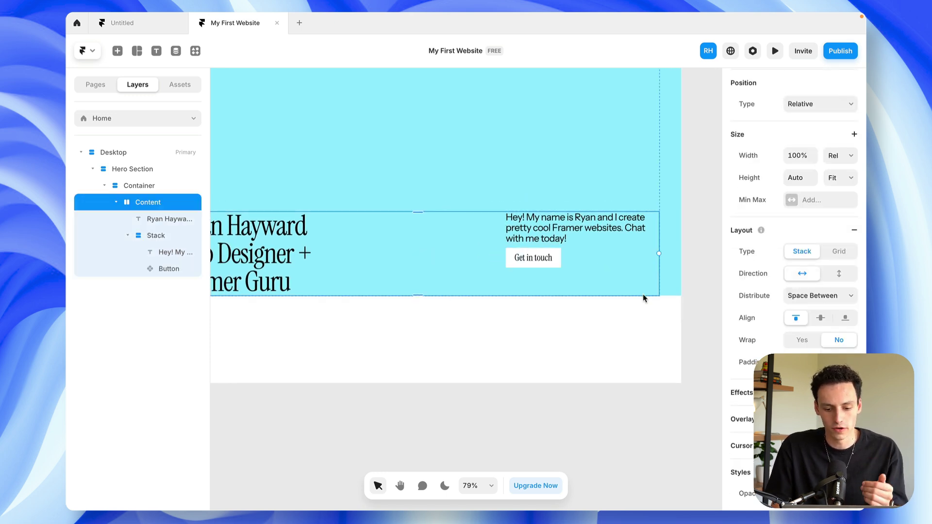
click(595, 252)
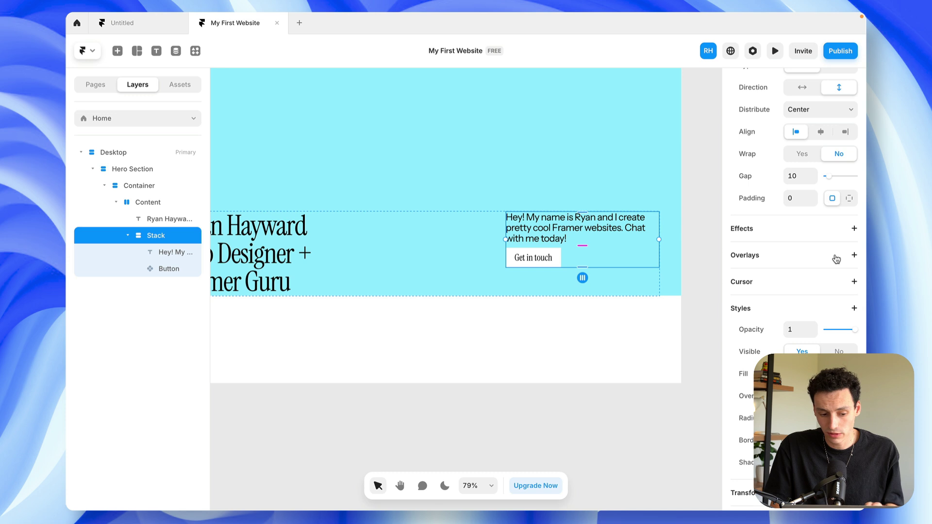
scroll(837, 259, up, 5)
click(800, 237)
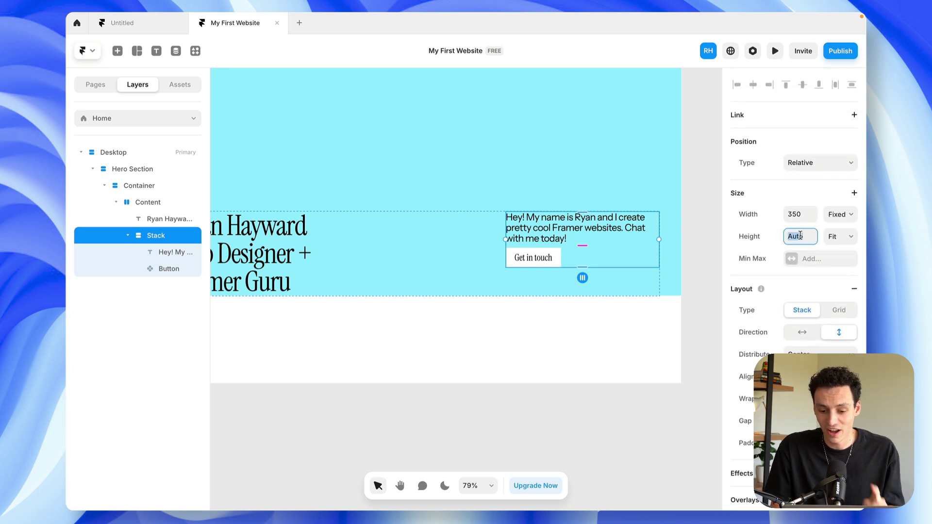
text(100%)
key(Return)
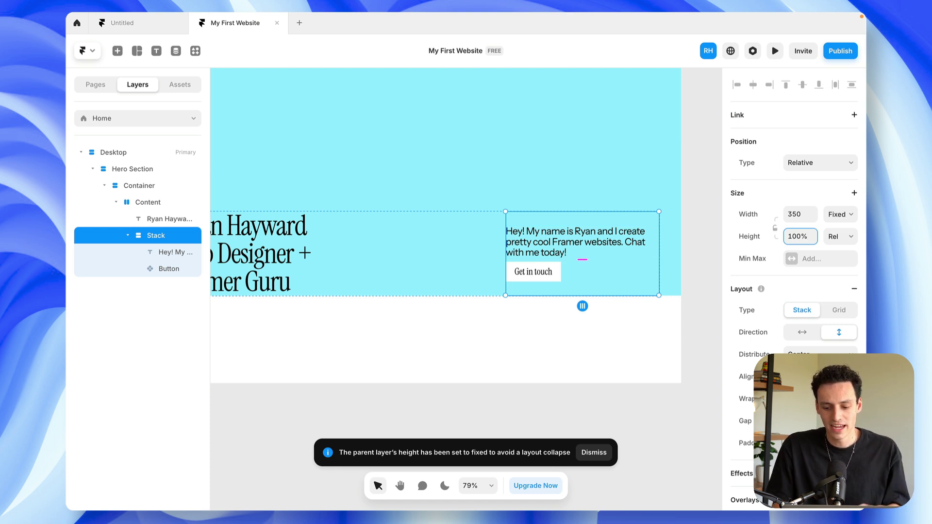
- Distribute the intro text and button in their stack with Space Between
click(820, 354)
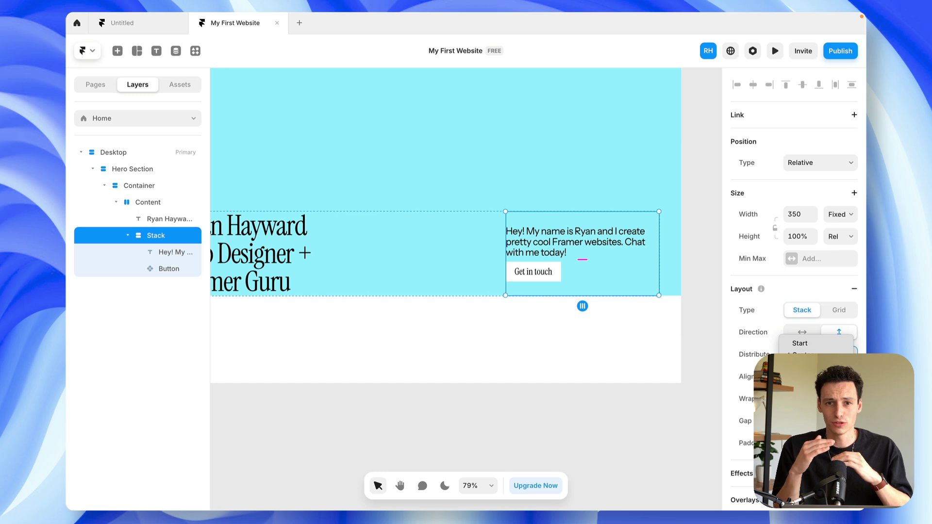
click(806, 377)
scroll(424, 265, down, 3)
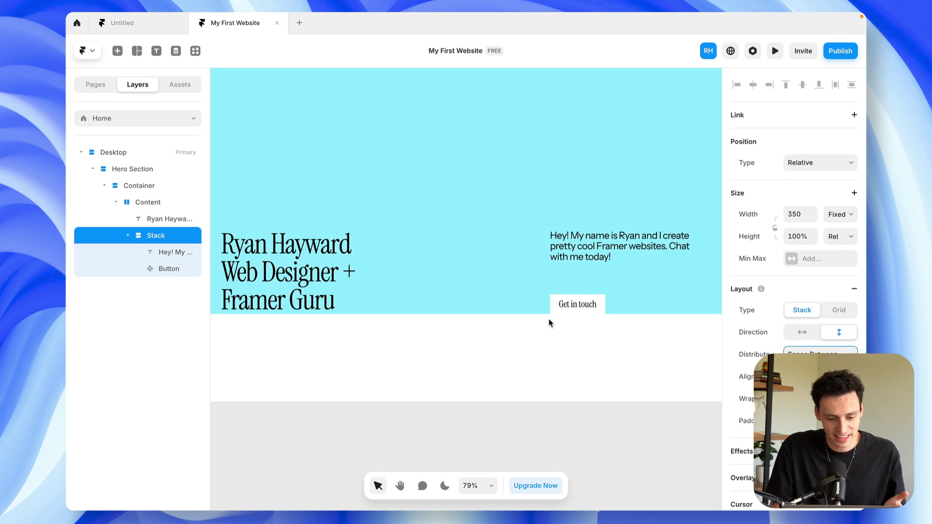
scroll(425, 264, down, 1)
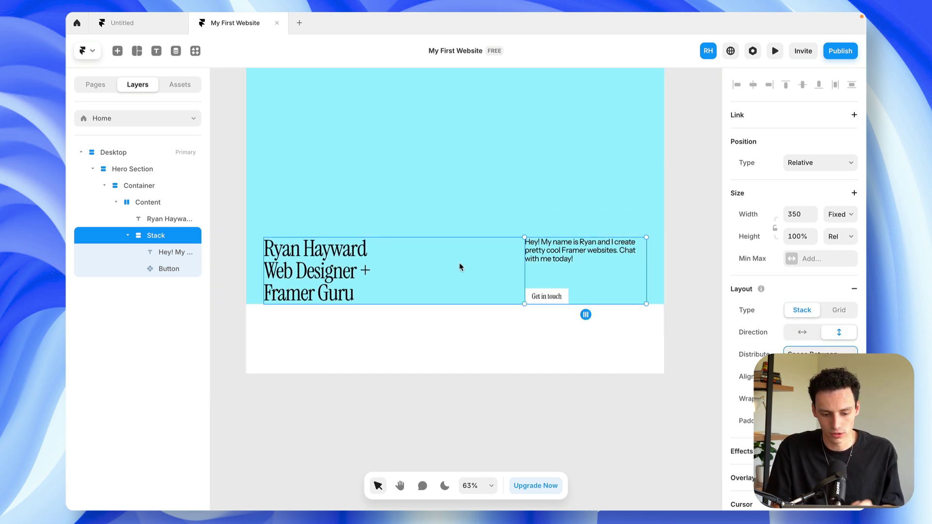
- Draw a frame about 941 by 375 inside the hero's Container, above the Content stack
scroll(371, 205, up, 2)
key(Escape)
key(Escape)
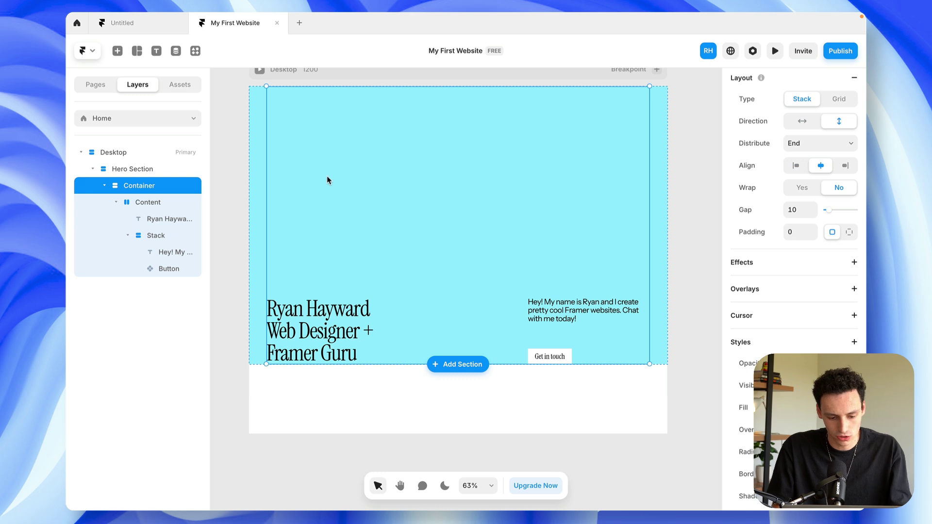
key(f)
mouse_move(281, 122)
mouse_down()
mouse_move(581, 252)
mouse_move(609, 253)
mouse_up()
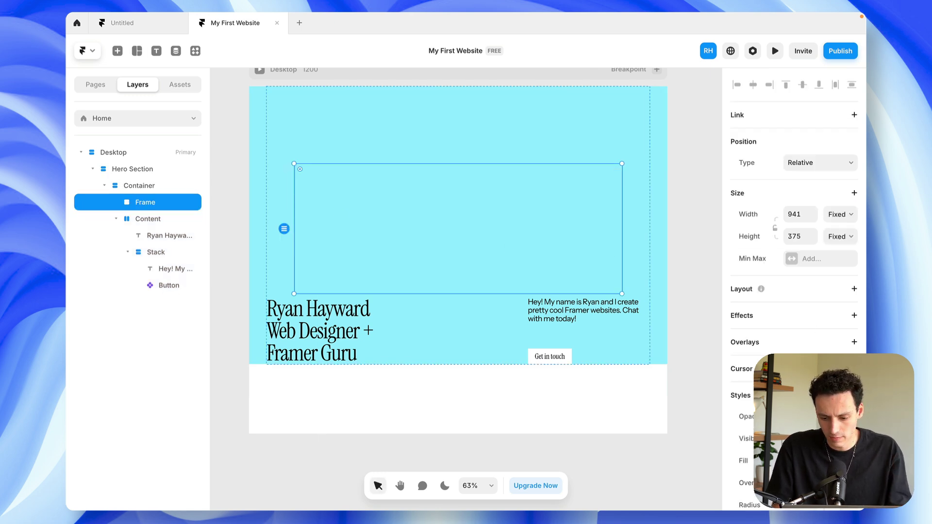
- Change the new frame's fill to a dark teal color
scroll(802, 315, down, 3)
click(821, 359)
drag(672, 324, 680, 344)
- Set the teal frame's width to 100%
click(800, 114)
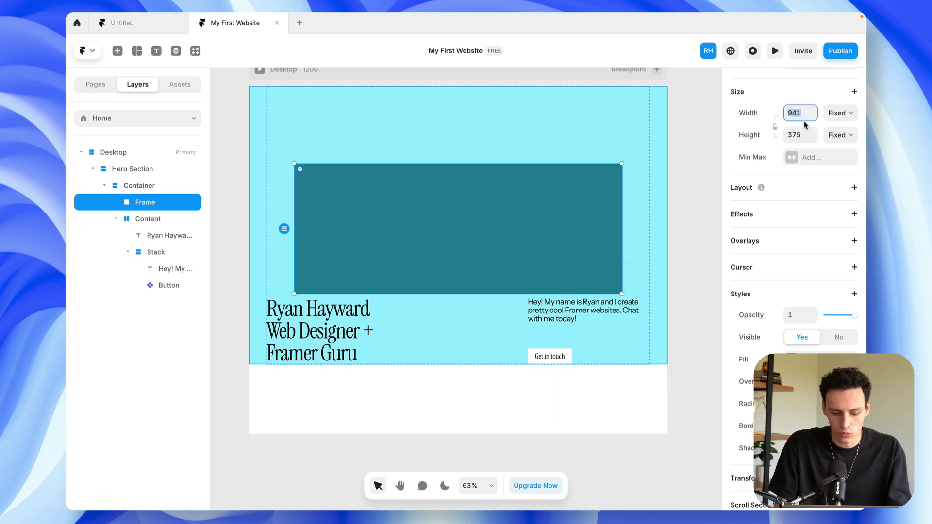
text(100)
key(Return)
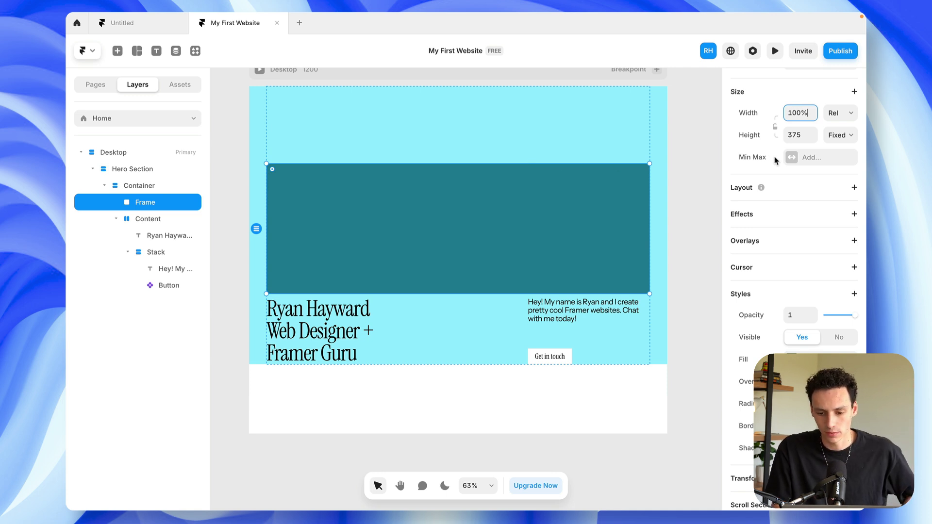
- Set the teal frame's height to Fill so it takes up the Container's remaining space
click(840, 135)
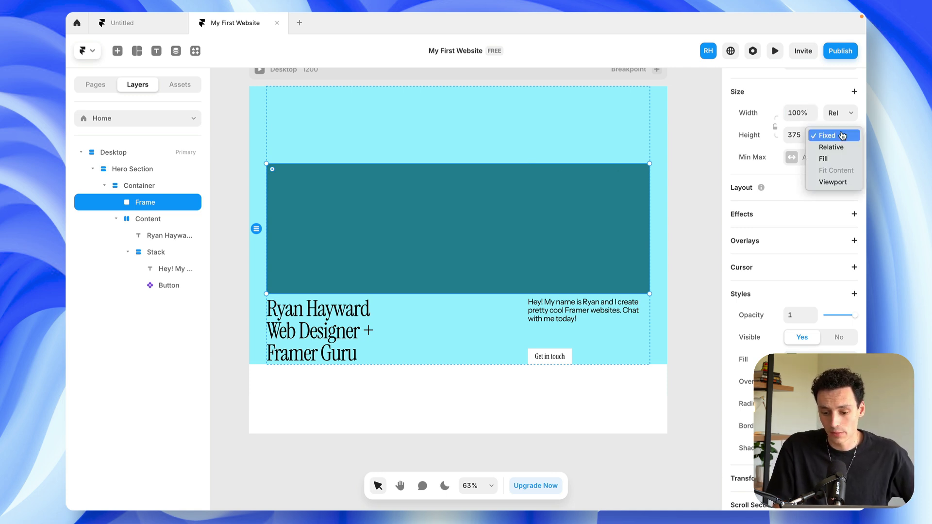
click(842, 163)
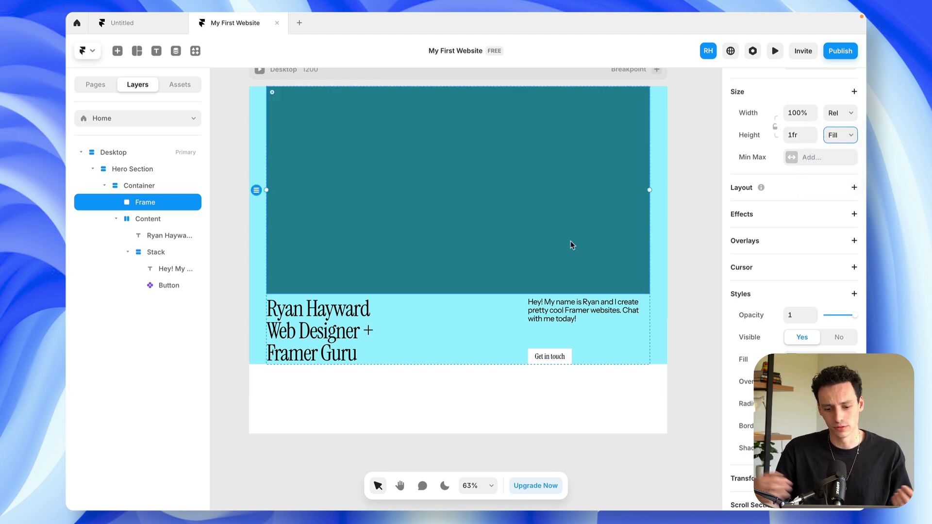
- Set the Container's gap to 35 and add padding around the Hero Section's contents
click(499, 298)
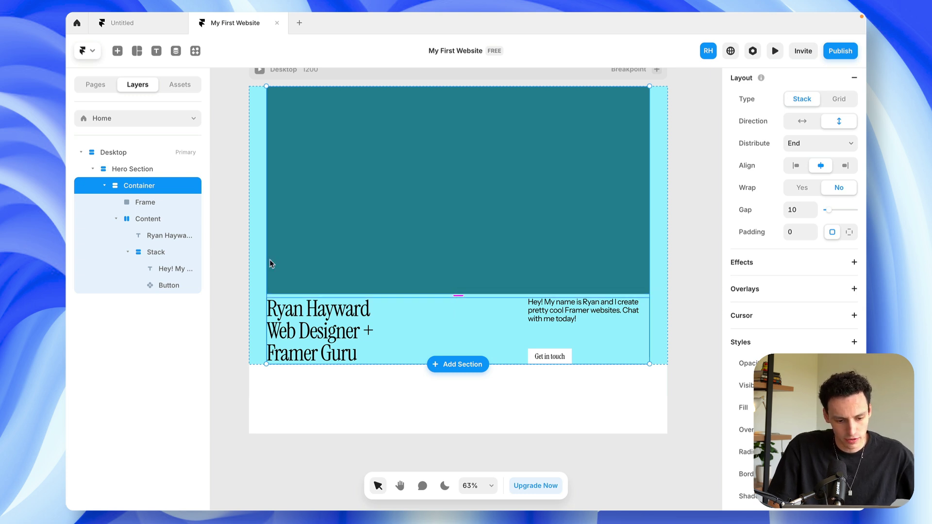
click(141, 203)
click(154, 219)
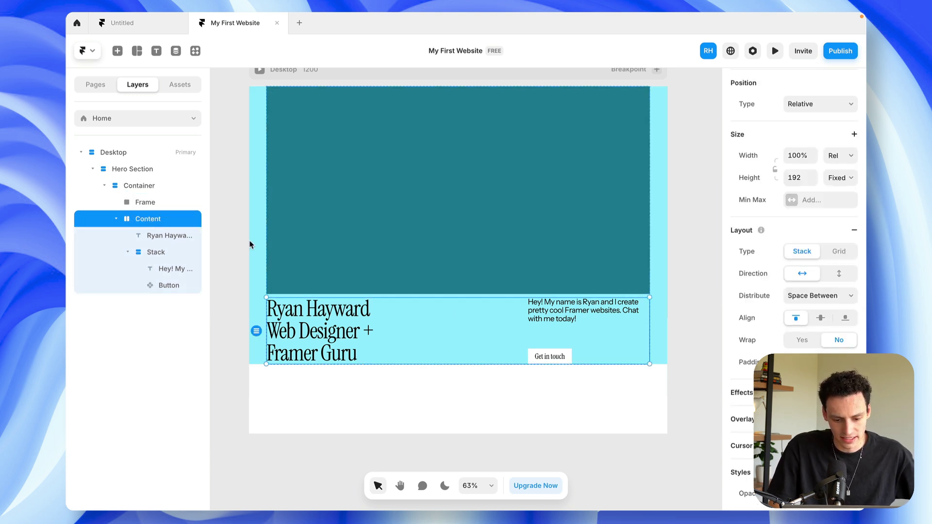
click(427, 295)
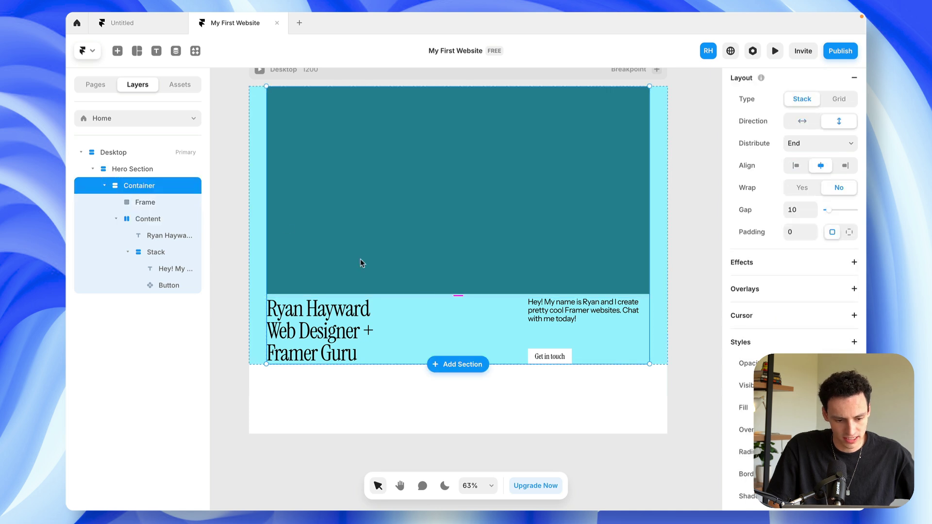
drag(459, 295, 460, 285)
click(803, 212)
text(35)
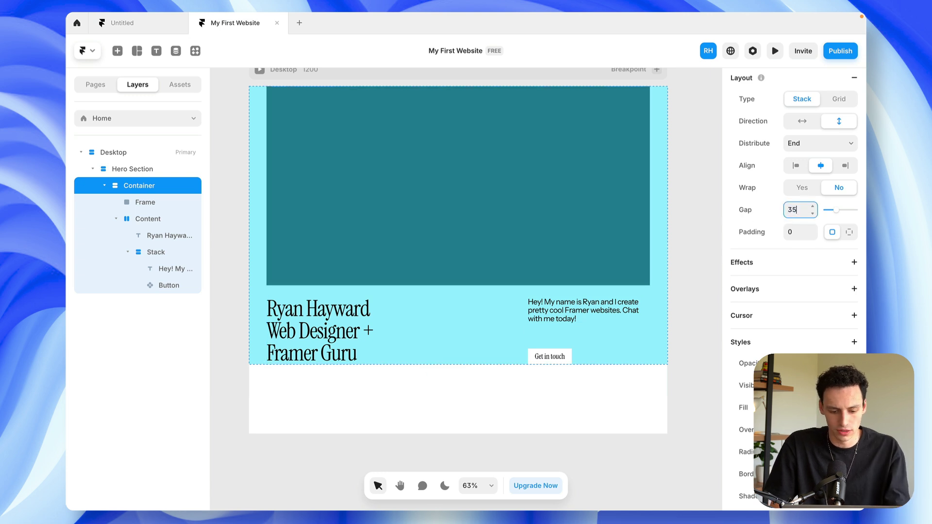
click(152, 170)
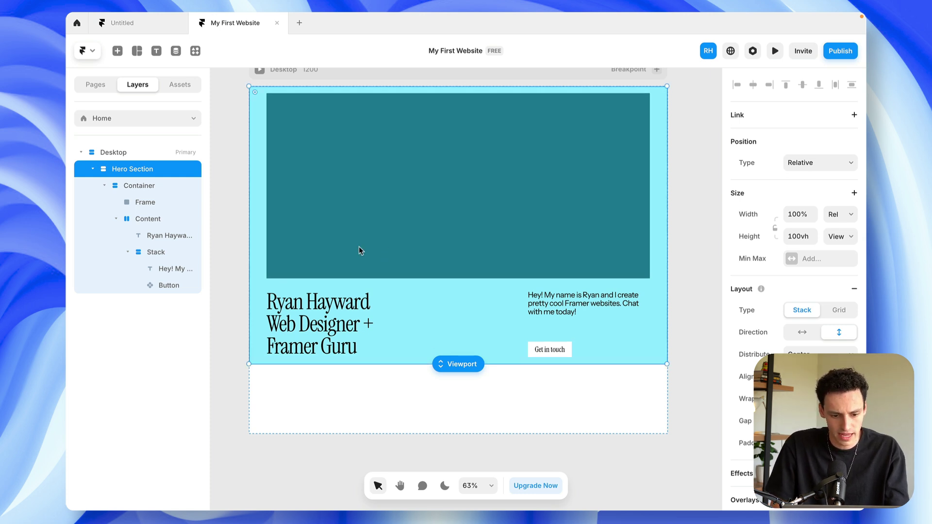
- Rename the teal frame's layer as Image
double_click(540, 233)
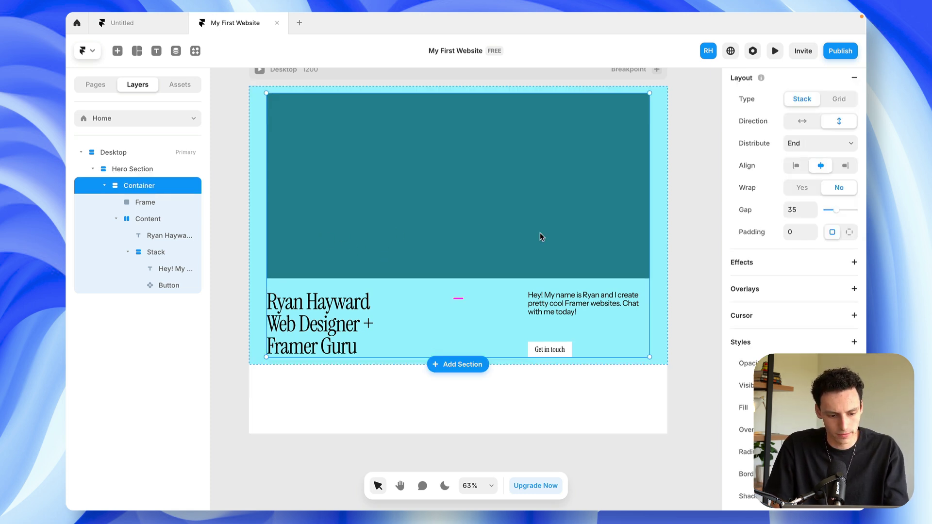
click(176, 208)
double_click(152, 200)
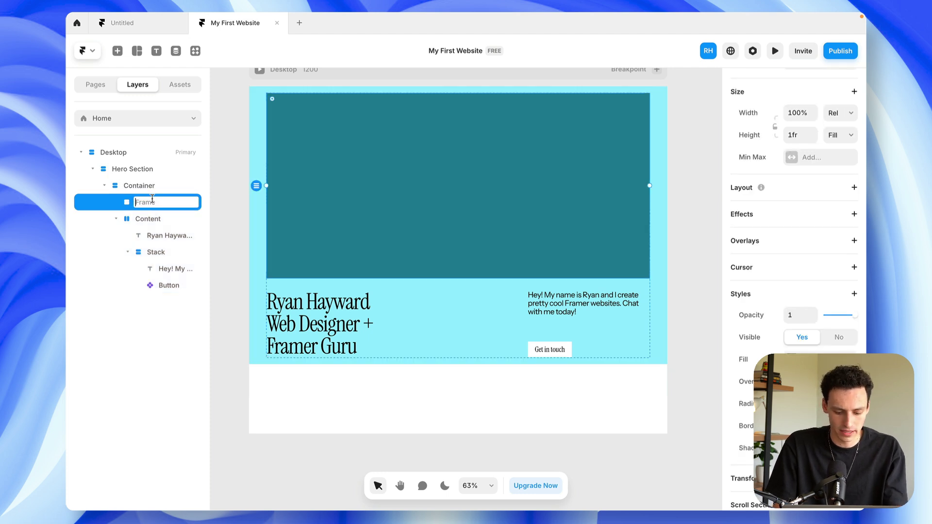
text(Image)
key(Return)
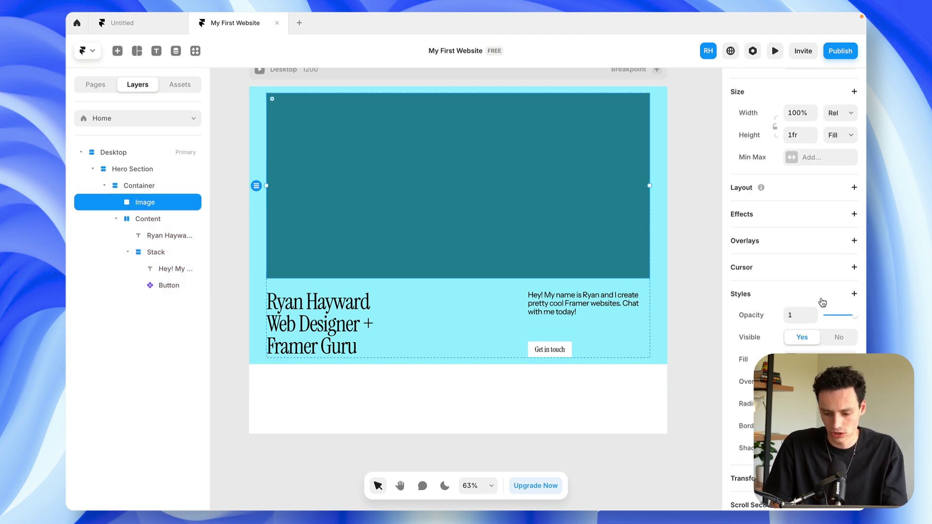
- Fill the Image frame with the Unsplash photo of a pointed, slatted building, found by searching for architecture
click(796, 359)
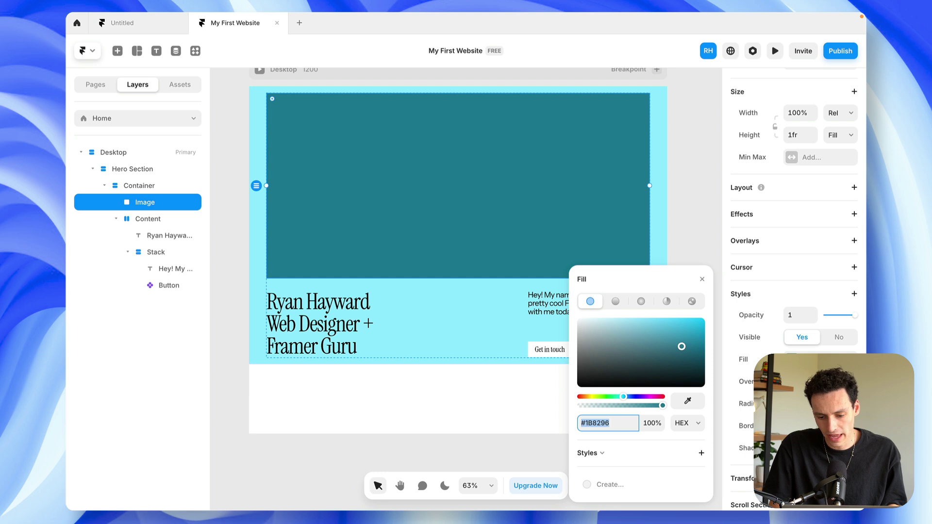
click(693, 302)
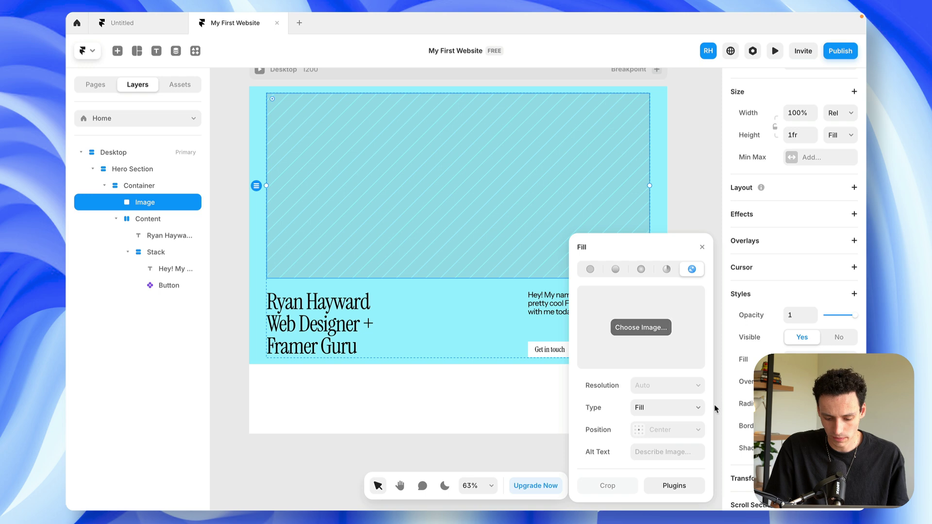
click(675, 486)
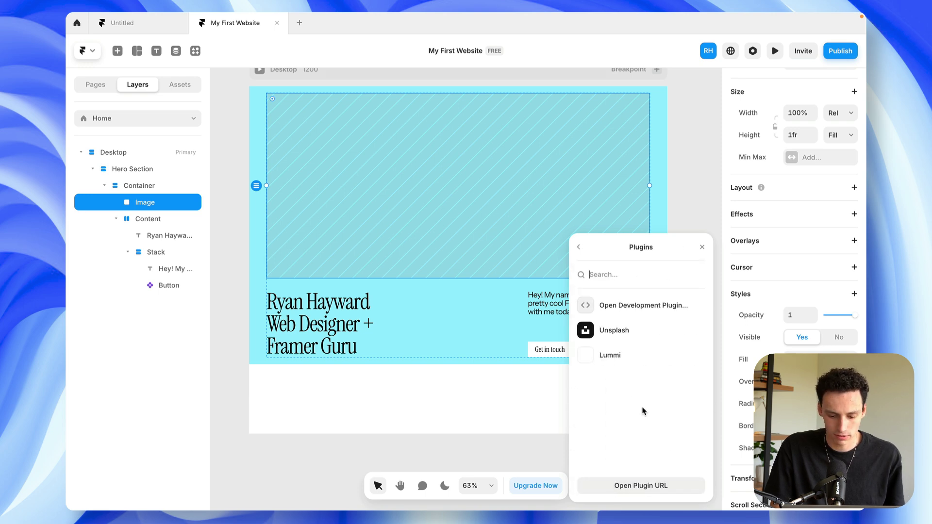
click(614, 331)
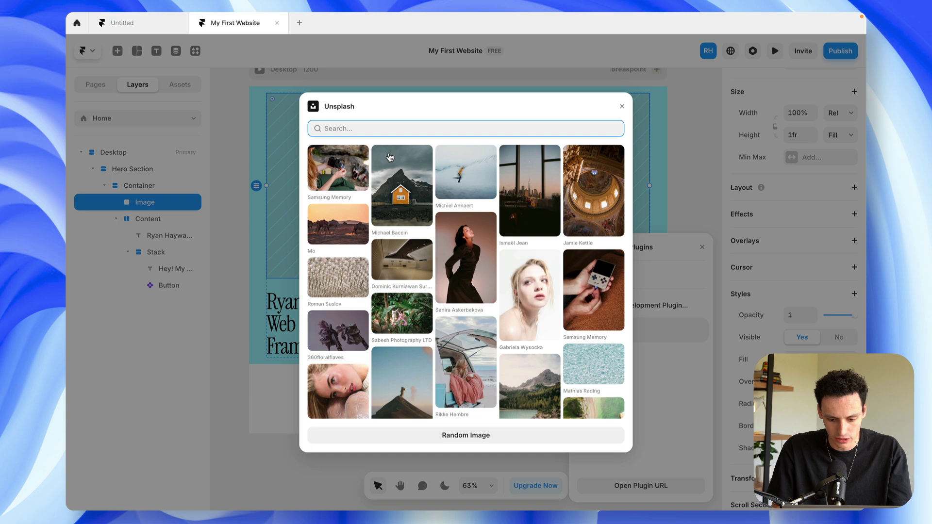
text(architecture)
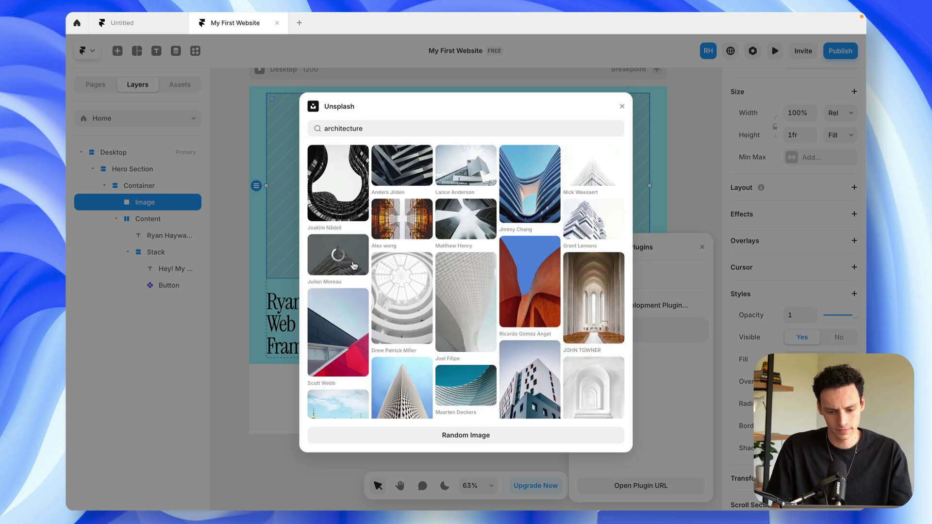
click(338, 255)
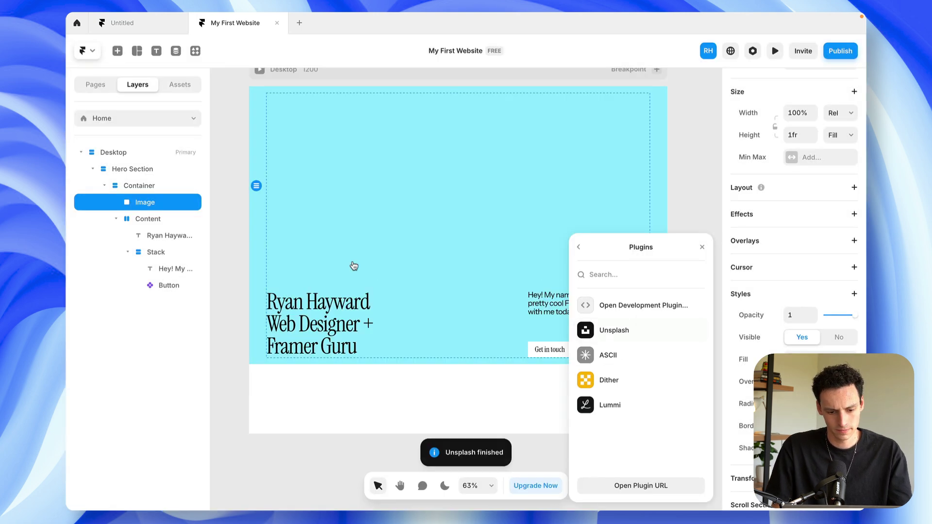
- Change the Hero Section's fill to black
click(661, 150)
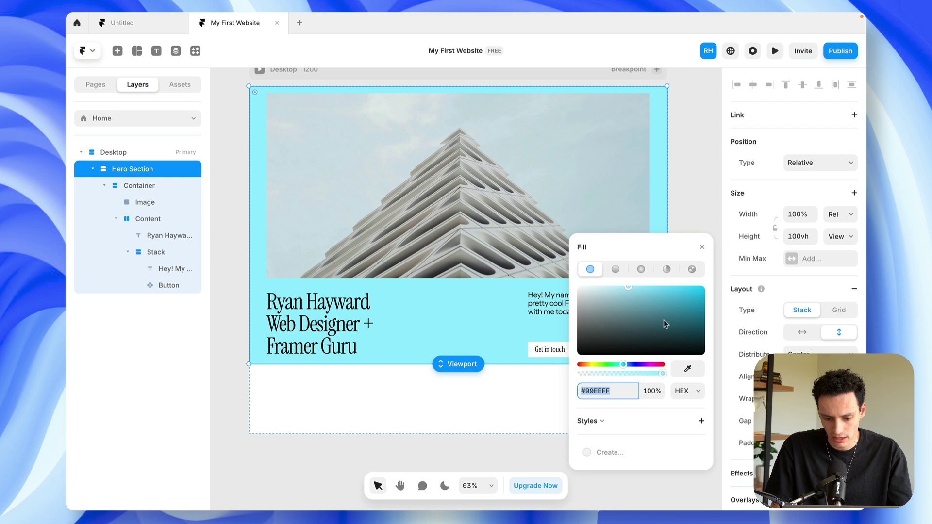
drag(665, 324, 578, 359)
- Set the text color of both the hero heading and the intro paragraph to white (ffffff)
click(364, 334)
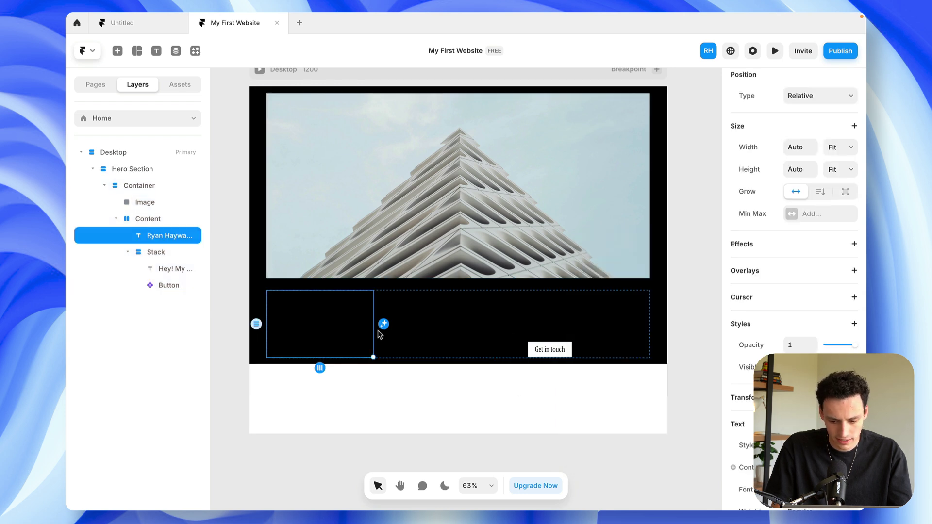
scroll(794, 291, down, 4)
click(791, 341)
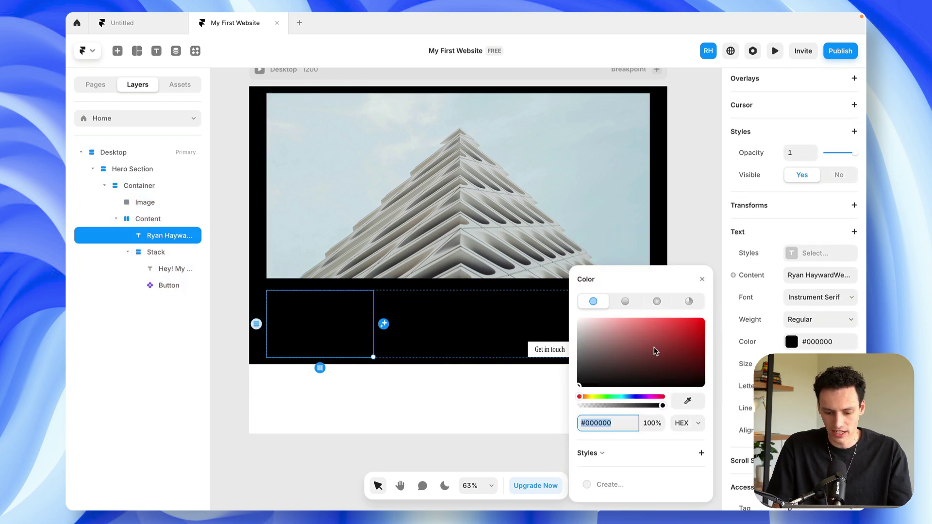
text(ffffff)
key(Return)
click(547, 304)
drag(656, 353, 579, 320)
click(697, 197)
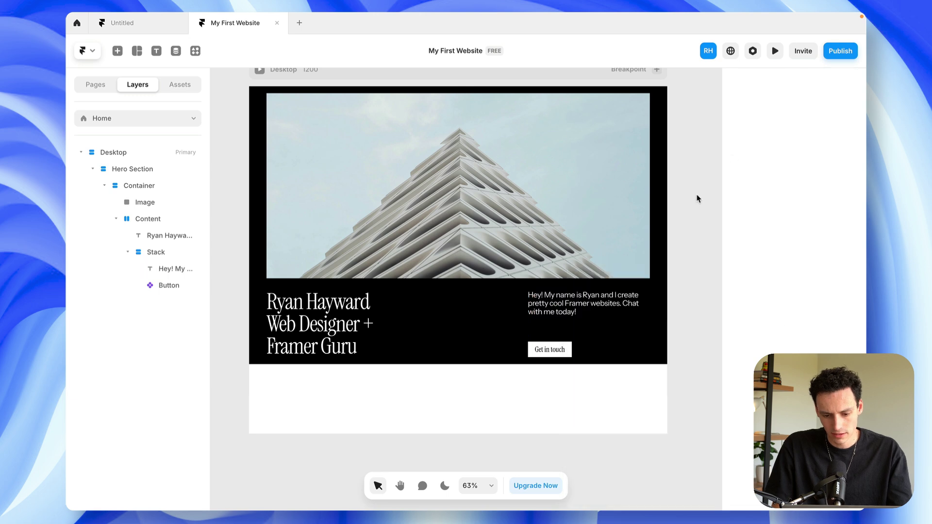
- Preview the desktop page at a width of 1390, and narrow the Insert Frame website's window to examine its responsive layout
click(775, 50)
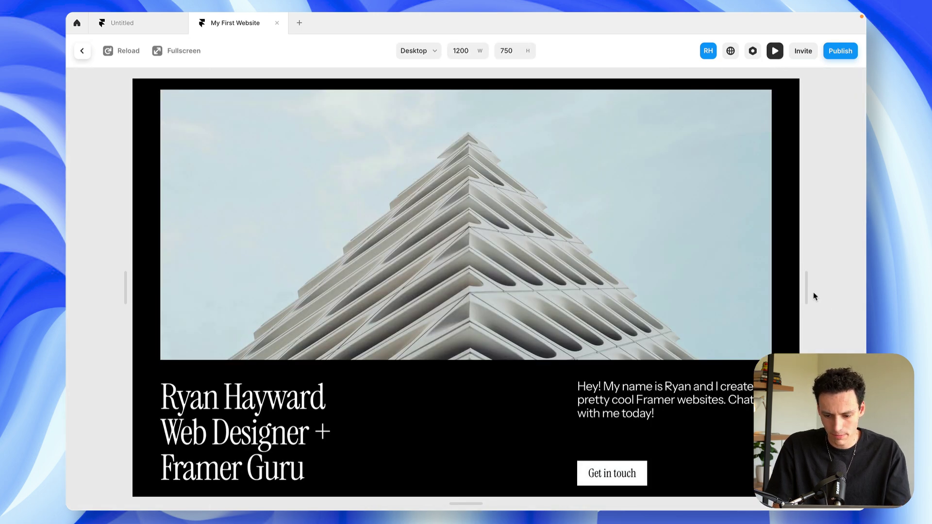
drag(808, 291, 867, 293)
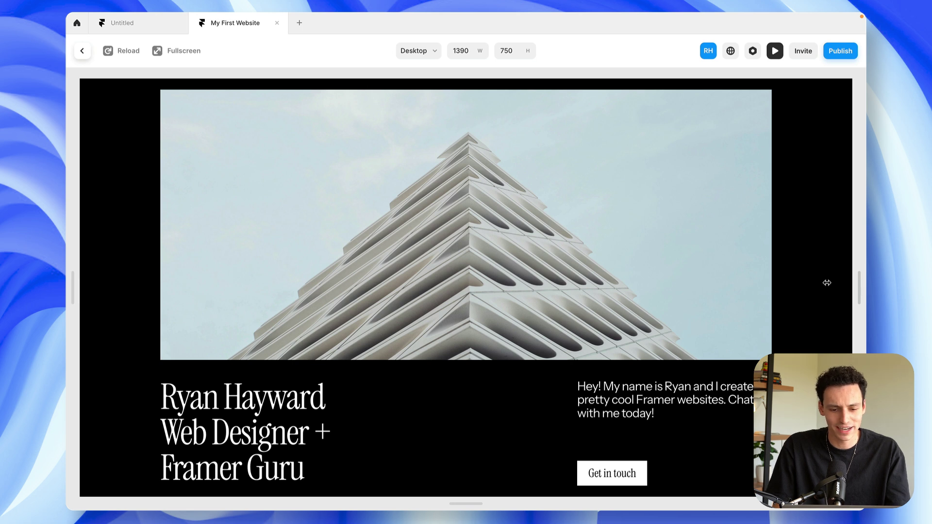
click(82, 51)
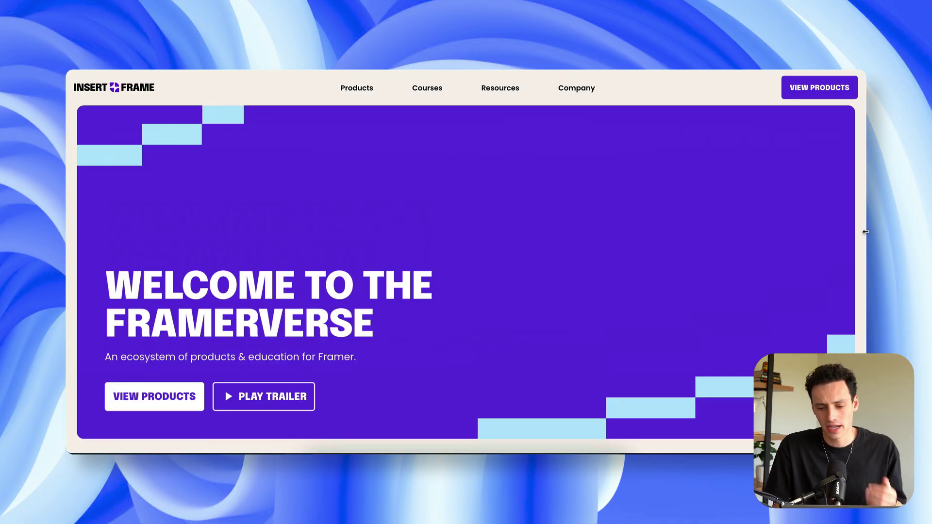
drag(866, 232, 560, 211)
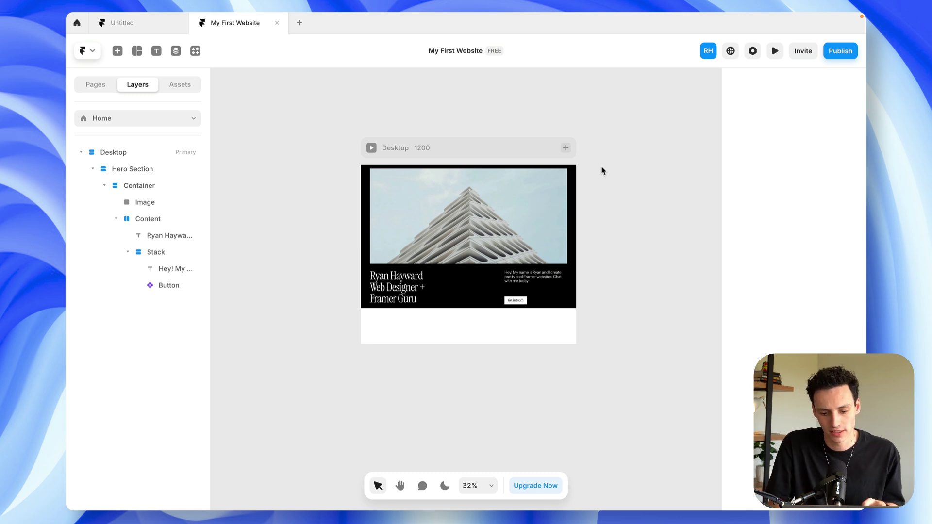
- Add a Tablet breakpoint (810) to the Home page
click(566, 148)
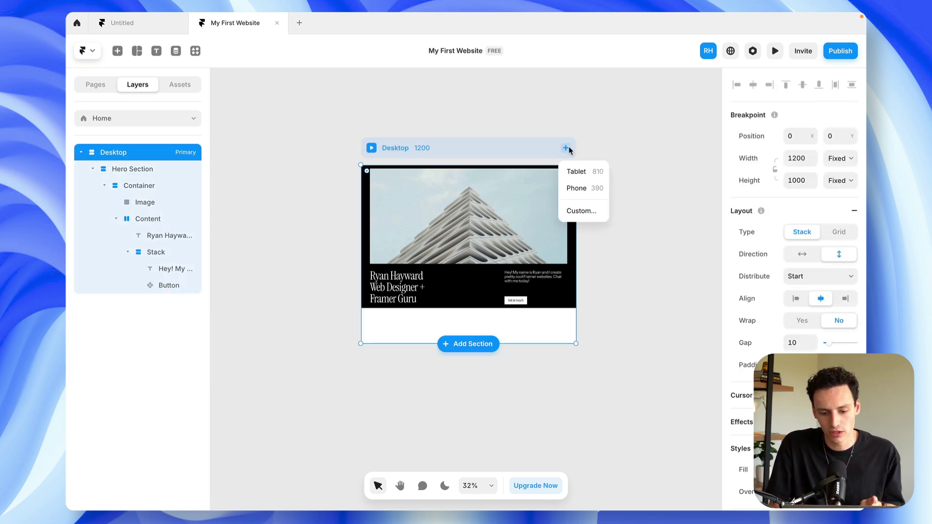
click(583, 172)
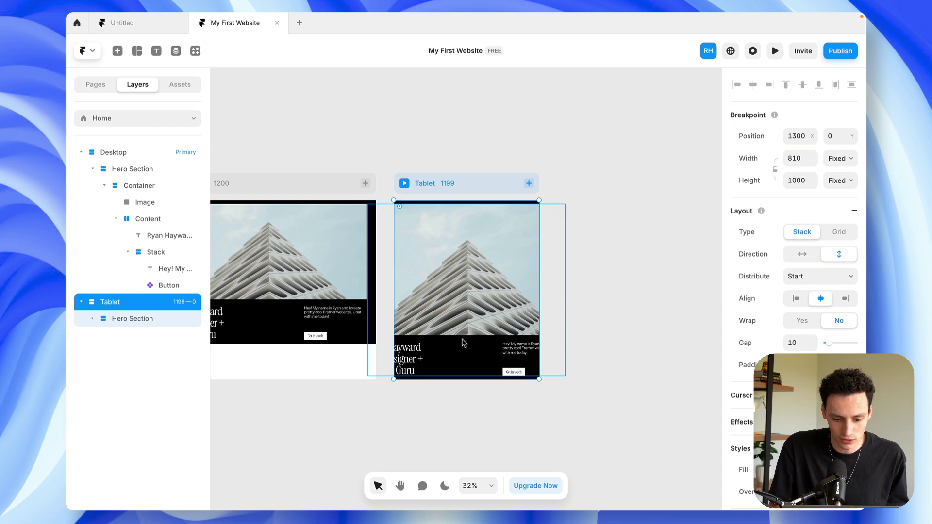
- Preview the Tablet breakpoint and widen it to 854 to examine how the hero content fits
click(404, 183)
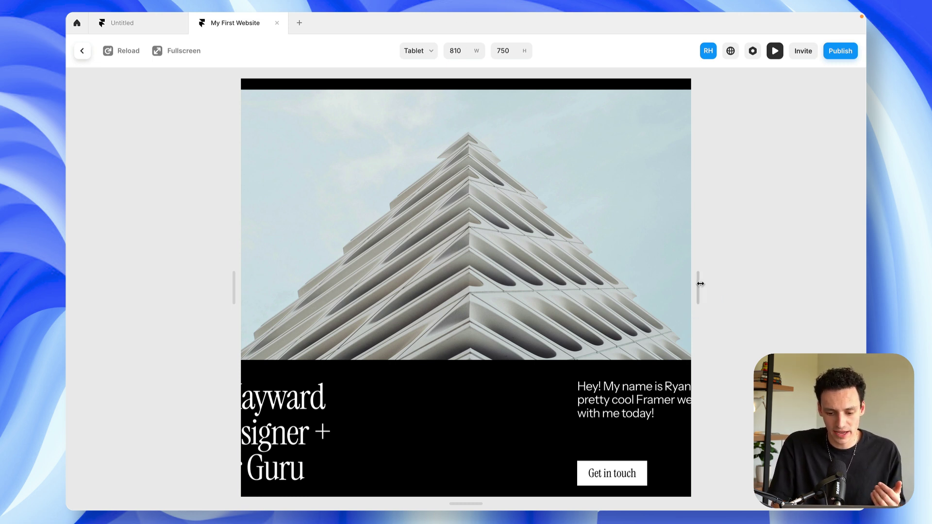
mouse_move(700, 284)
mouse_down()
mouse_move(856, 272)
mouse_move(711, 272)
mouse_up()
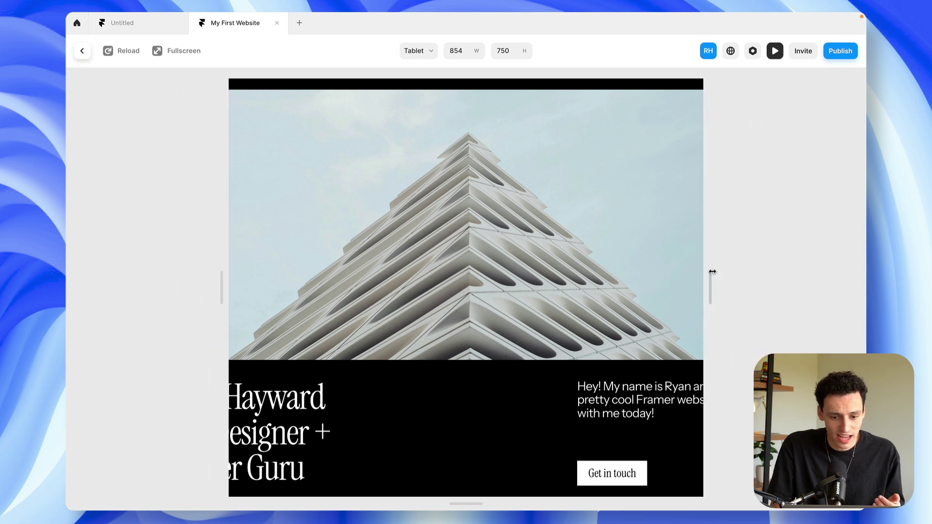
click(83, 51)
- Set the width of the Tablet breakpoint's Container to 100%
click(461, 369)
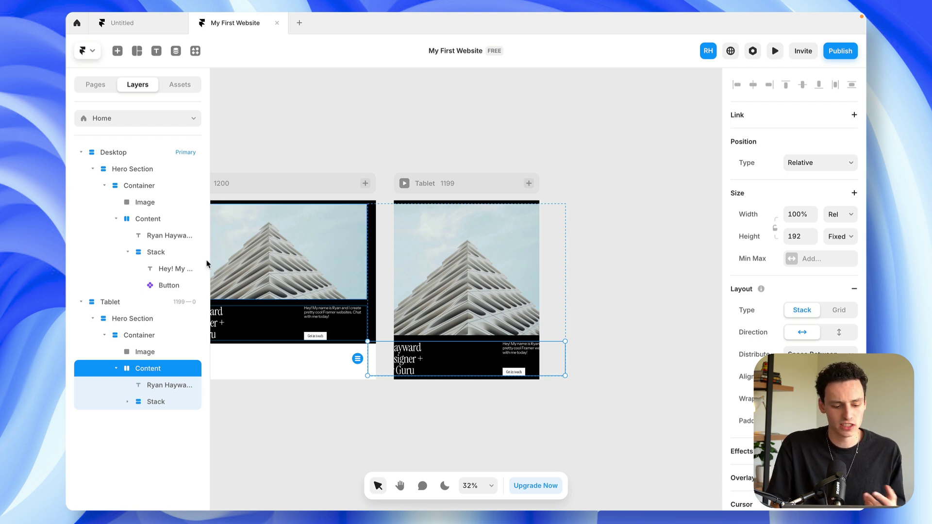
click(136, 336)
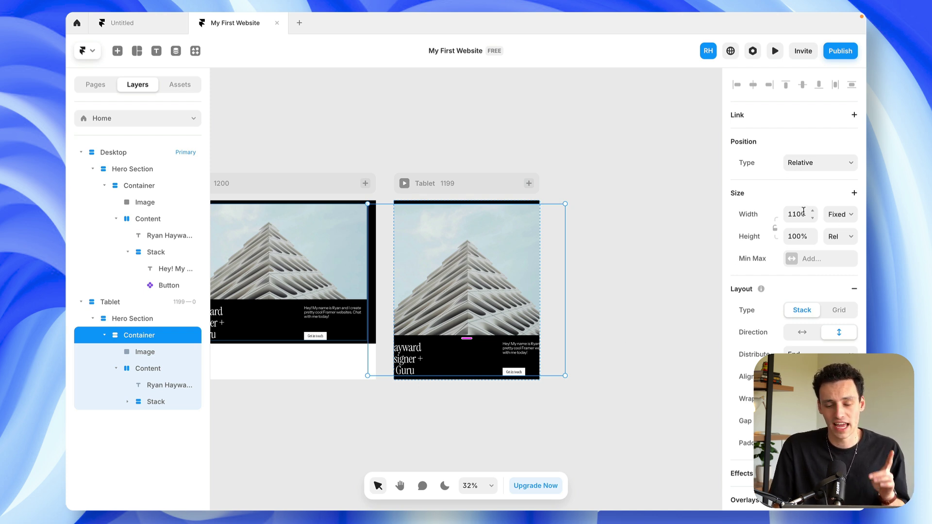
click(837, 217)
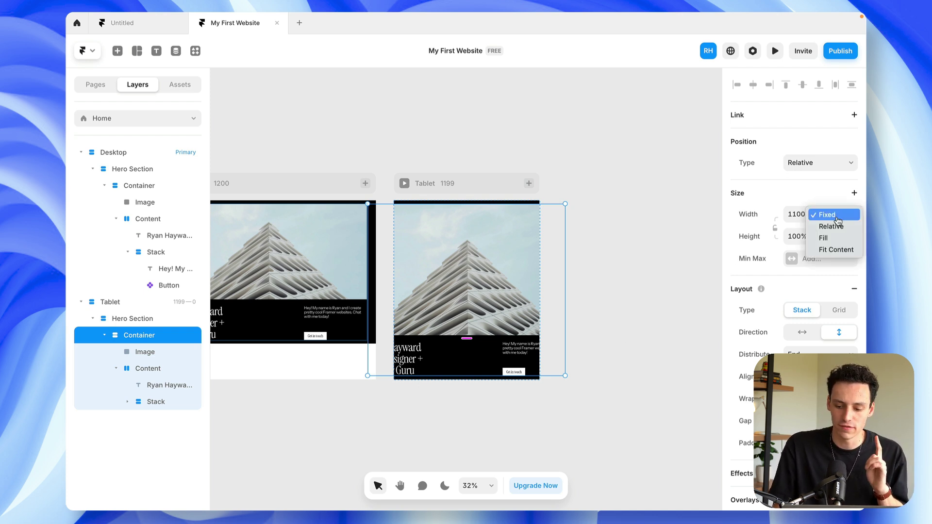
click(799, 215)
click(806, 217)
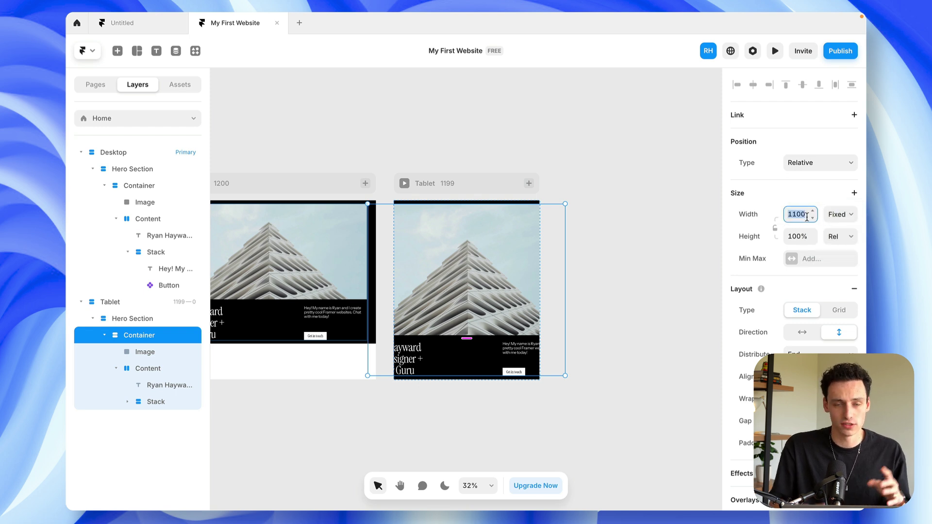
text(1)
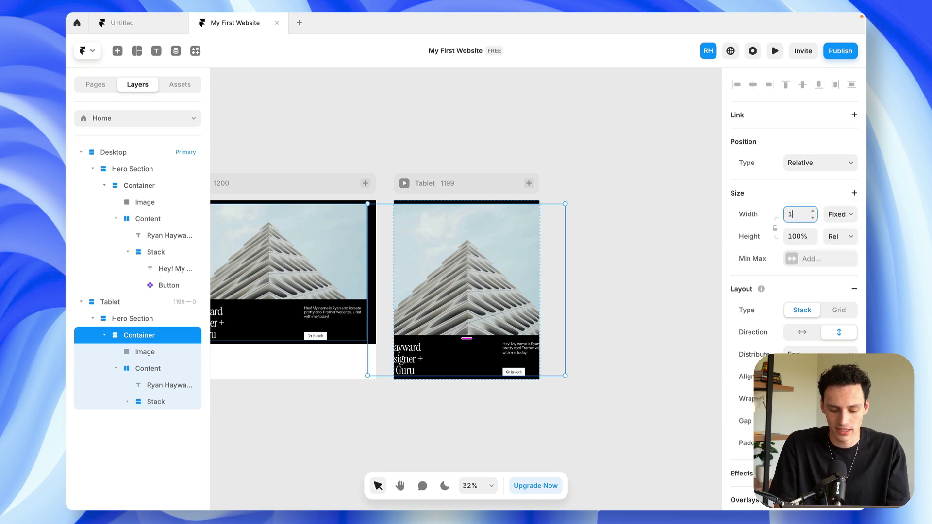
text(00%)
key(Return)
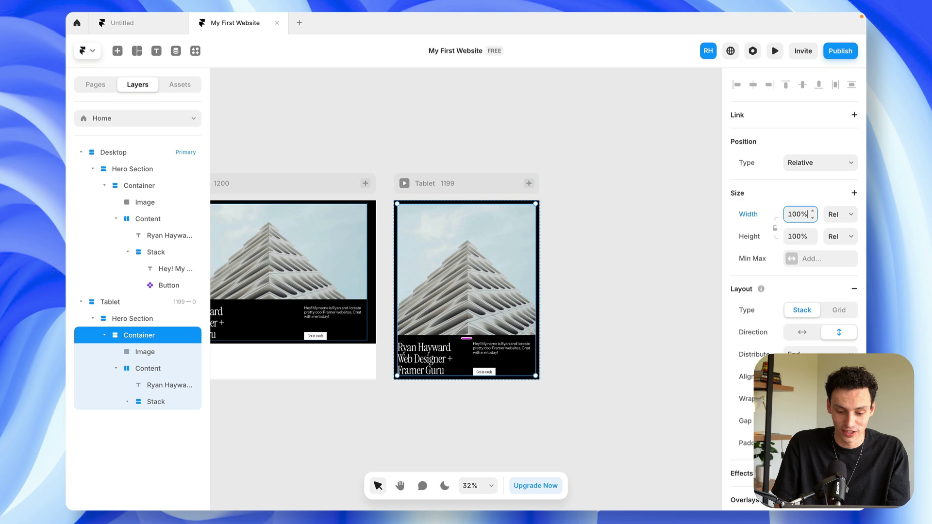
scroll(470, 392, up, 5)
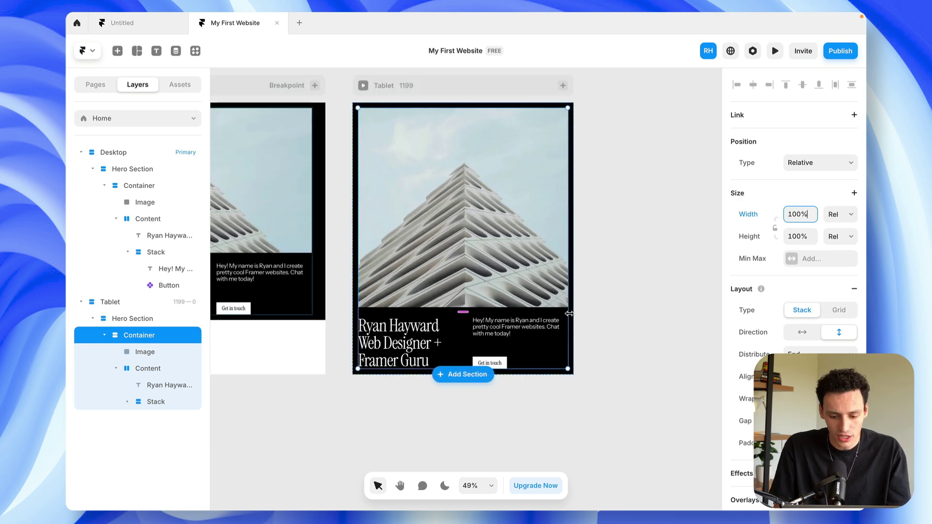
- Add a Phone breakpoint (390) to the Home page from the Tablet breakpoint
click(501, 301)
scroll(502, 303, down, 5)
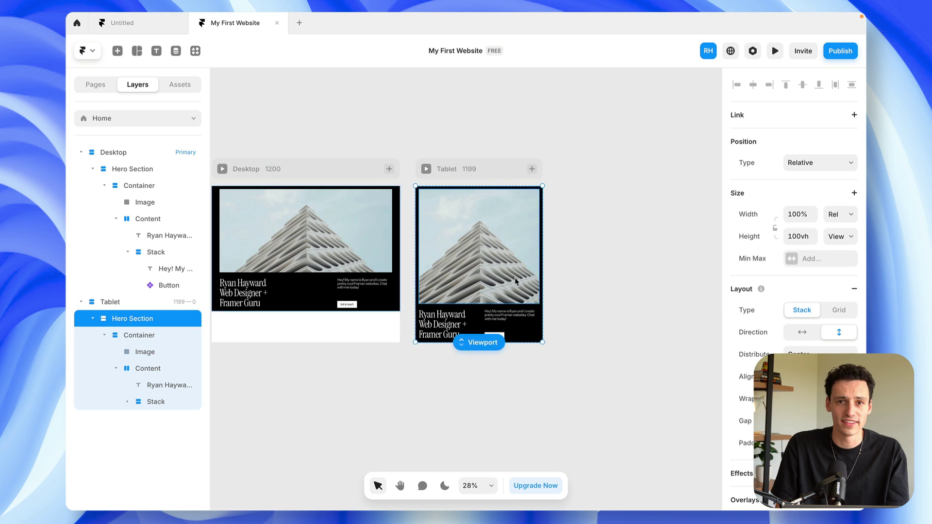
click(533, 170)
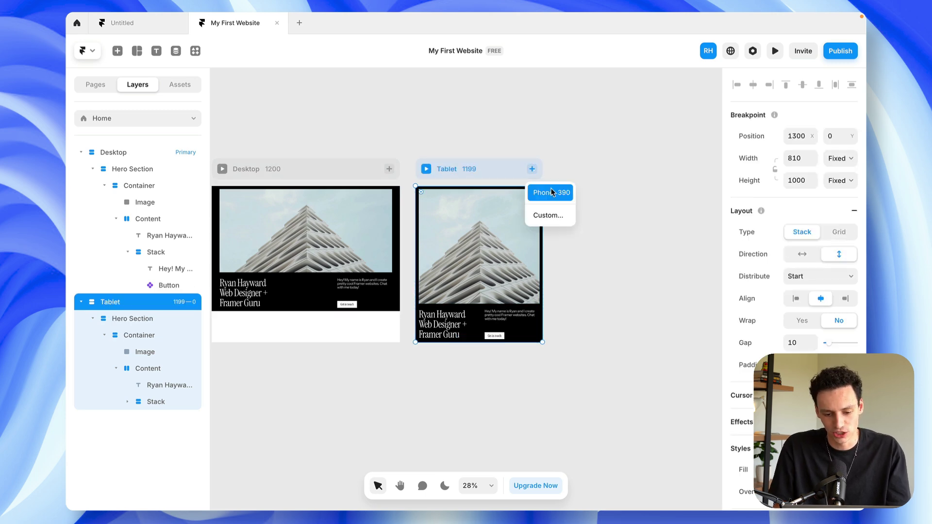
click(541, 193)
scroll(471, 306, up, 5)
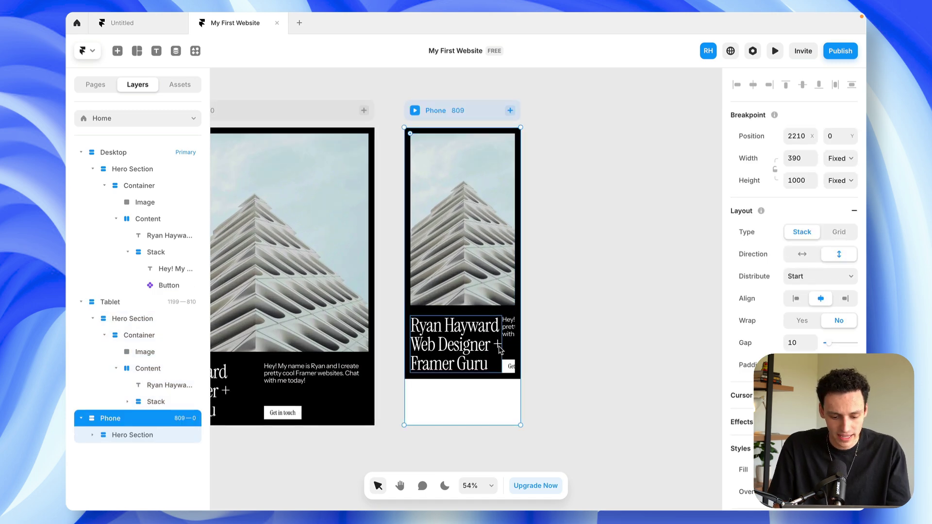
- Reduce the font size of the Phone breakpoint's hero heading to 50 pixels
click(408, 369)
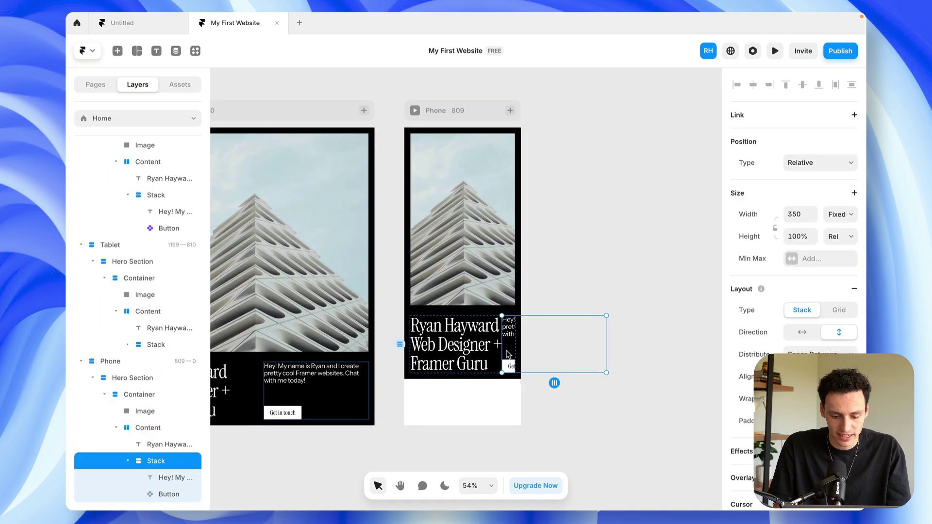
click(150, 429)
click(461, 355)
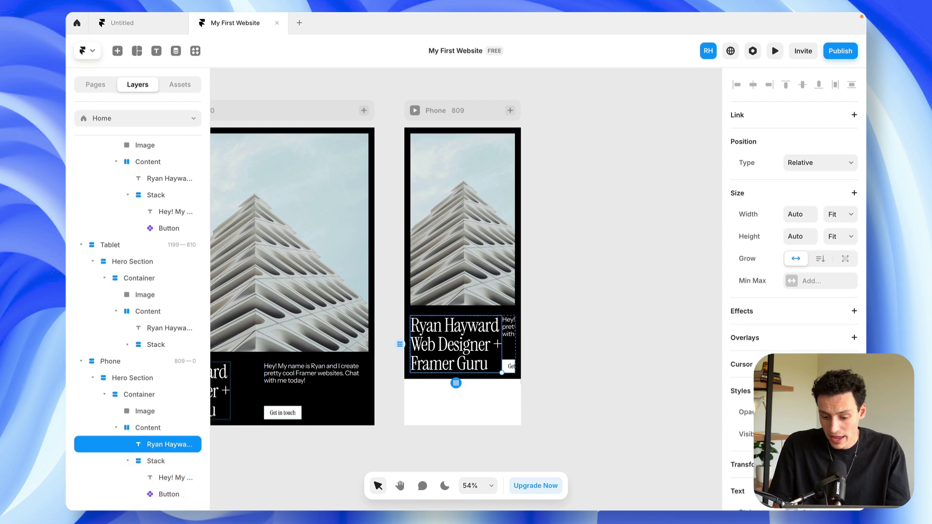
scroll(816, 267, down, 5)
click(813, 293)
click(814, 293)
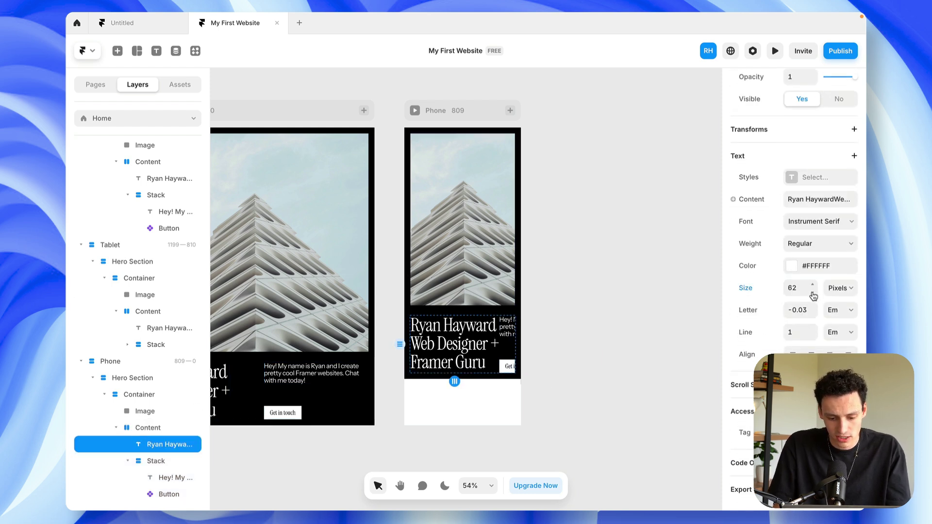
click(814, 293)
click(814, 293)
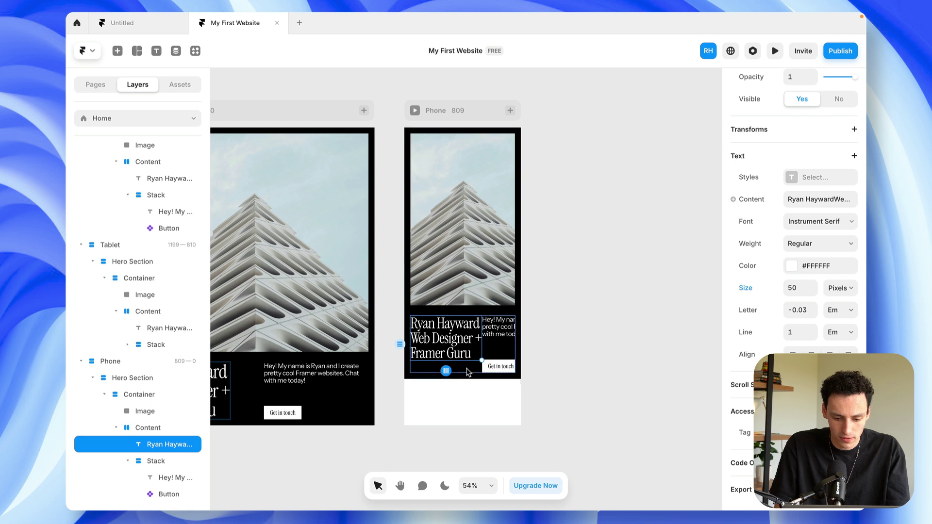
- Switch the Phone breakpoint's Content stack to vertical direction and set its height to Auto
key(Escape)
click(839, 331)
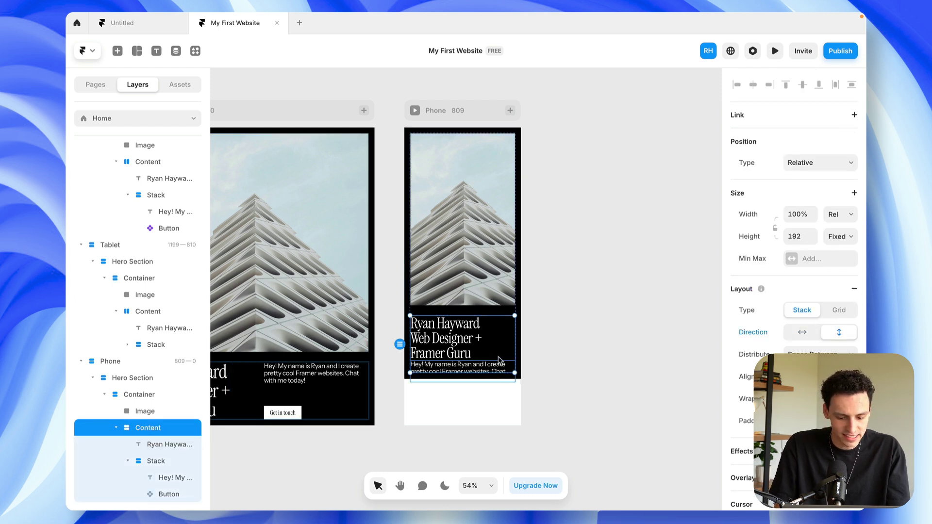
click(804, 234)
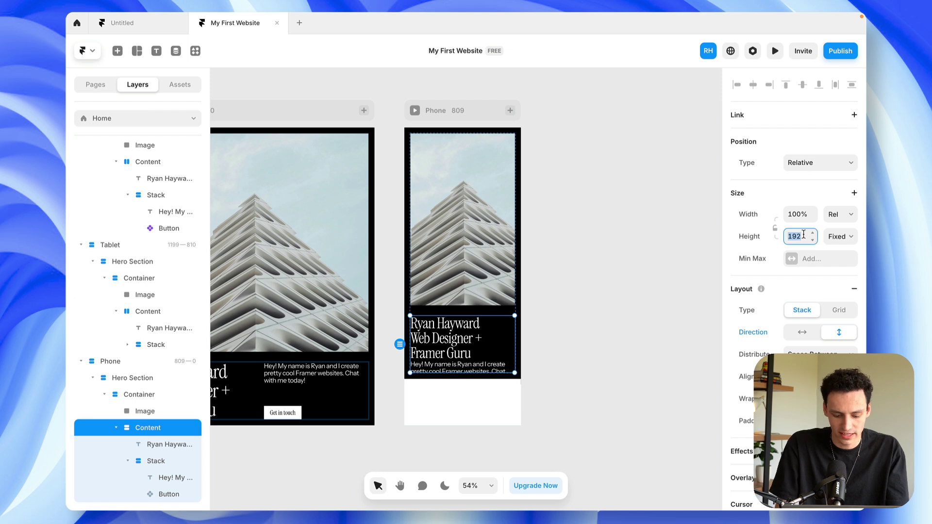
text(auto)
key(Return)
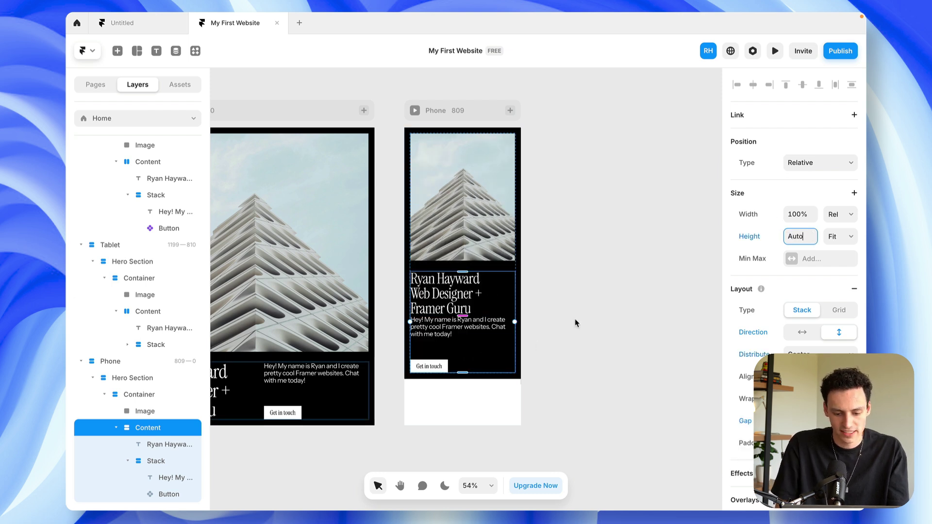
- Set the Phone breakpoint's inner Stack with intro text and button to Auto height and 100% width
click(460, 345)
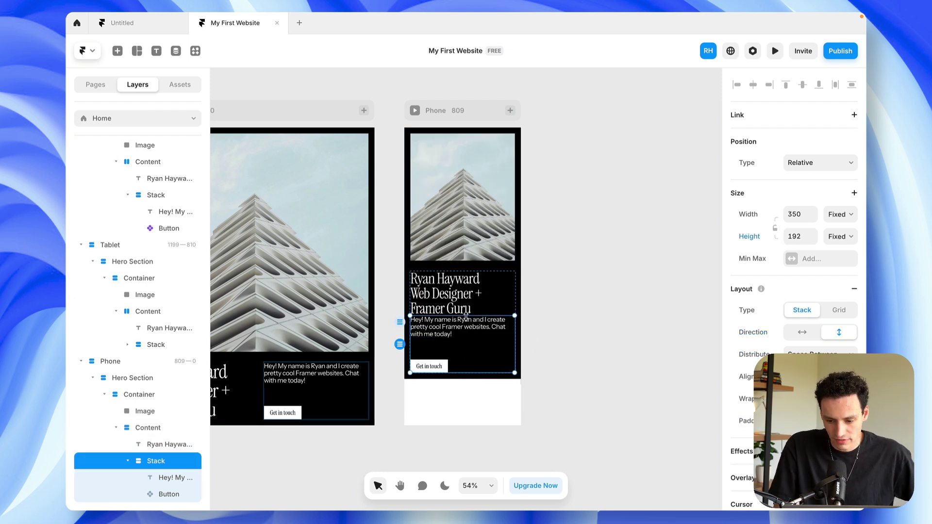
click(797, 236)
text(au)
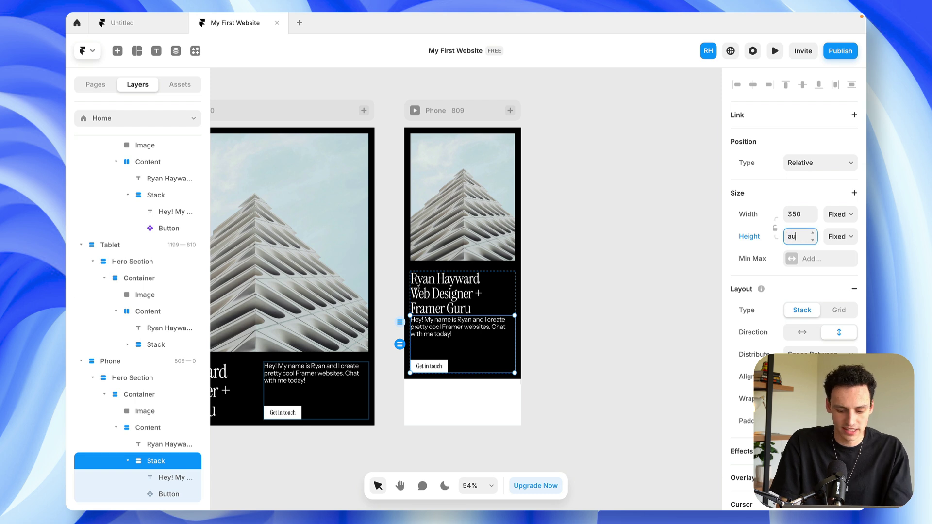
text(to)
key(Return)
click(799, 215)
text(100%)
key(Return)
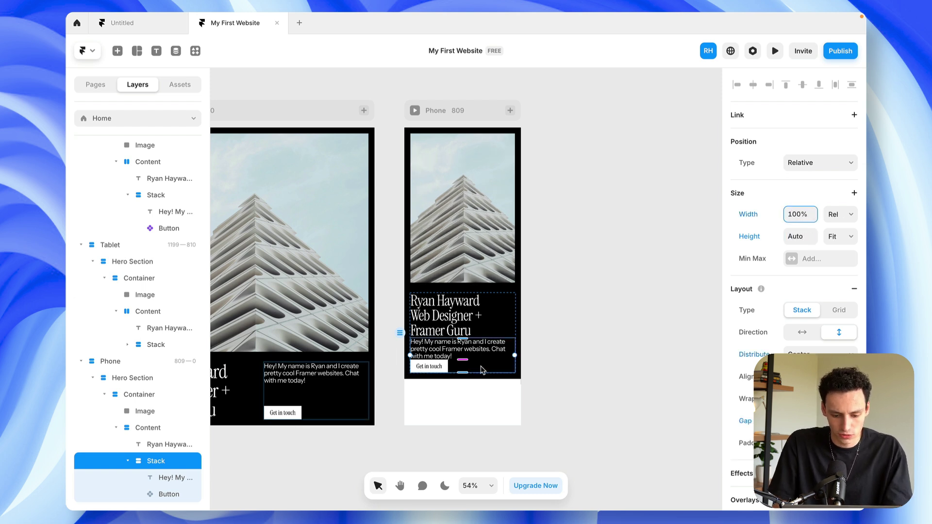
- Increase the gap between heading and intro text in the Phone breakpoint's Content stack to about 19
scroll(474, 370, up, 5)
click(520, 271)
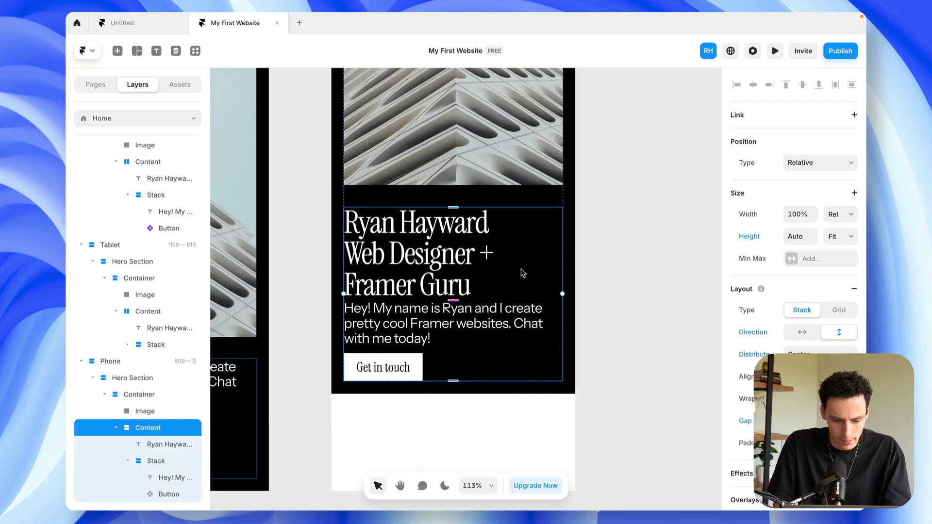
scroll(466, 311, down, 1)
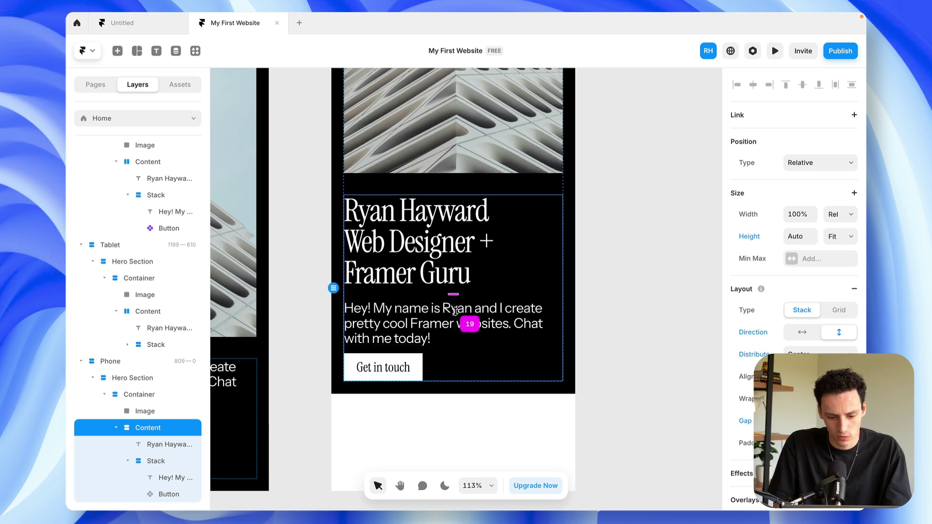
- Set the height of the primary Desktop breakpoint to Auto
scroll(468, 323, down, 5)
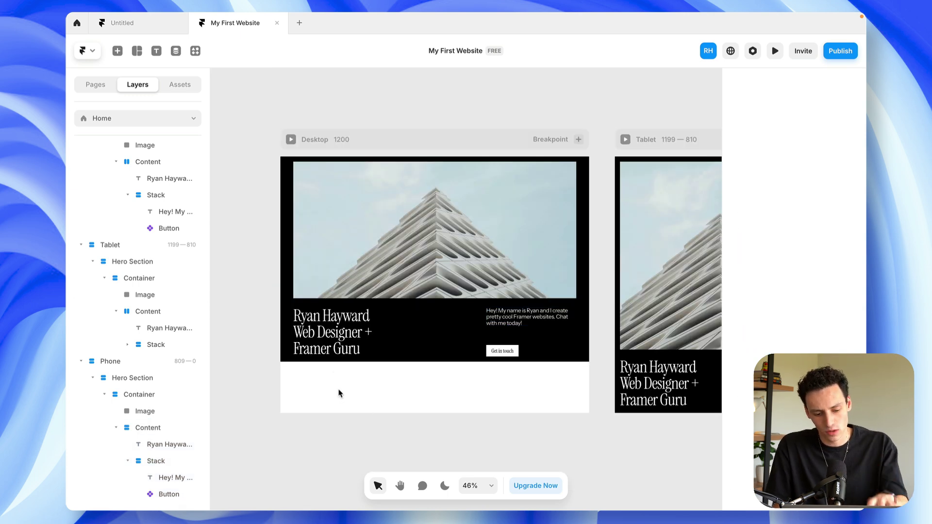
scroll(149, 270, up, 3)
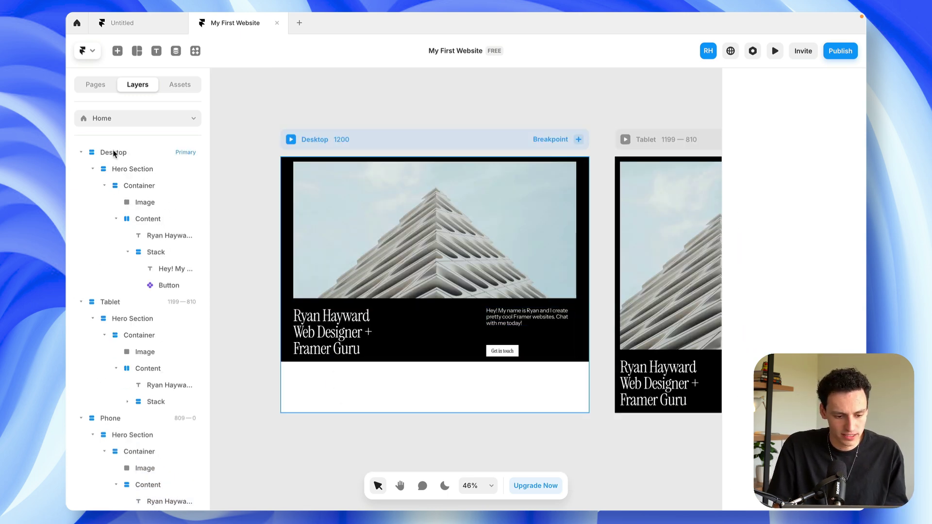
click(328, 167)
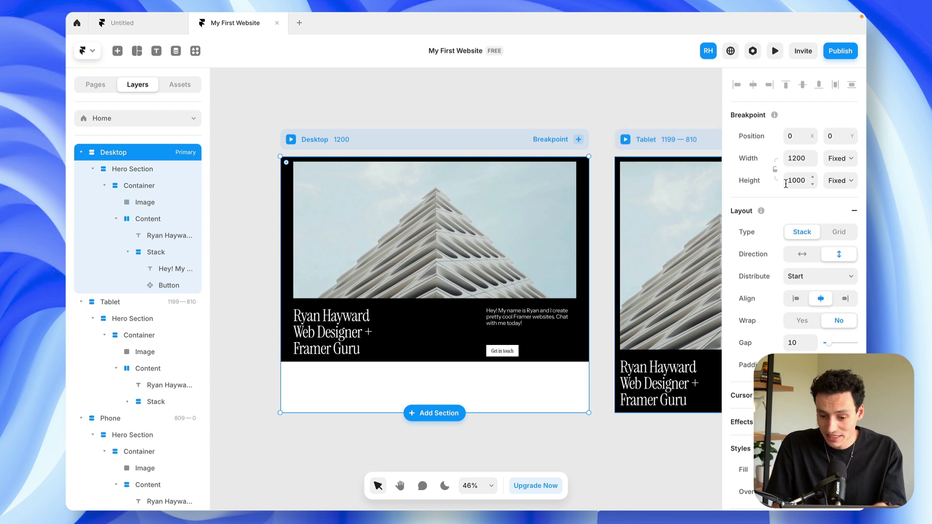
click(804, 184)
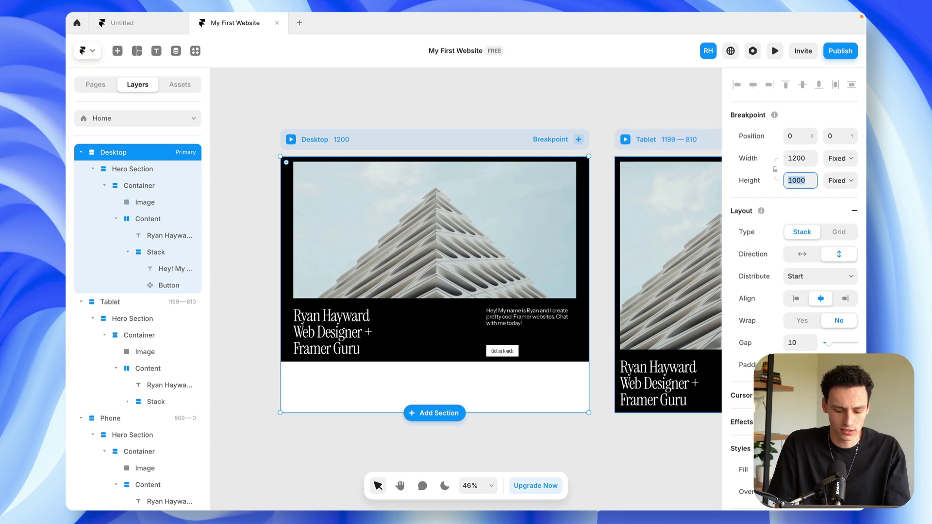
text(auto)
key(Return)
- Preview the desktop page and narrow it to a width of 320 to examine the responsive layouts
scroll(388, 321, right, 6)
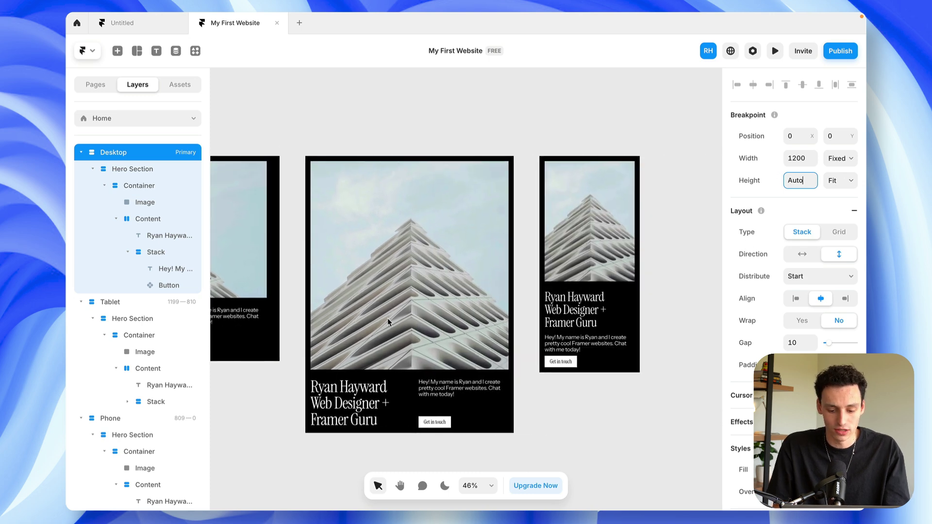
scroll(387, 319, left, 3)
click(775, 52)
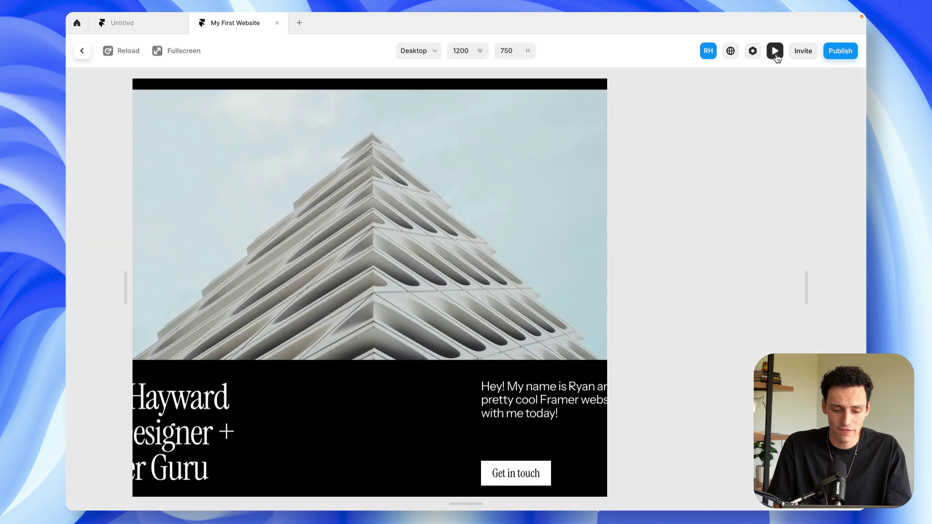
drag(806, 277, 539, 280)
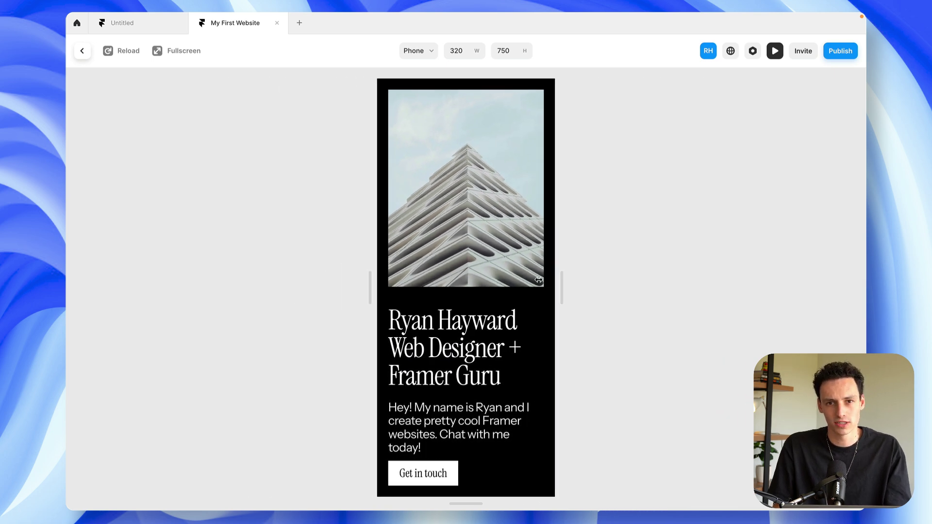
key(Escape)
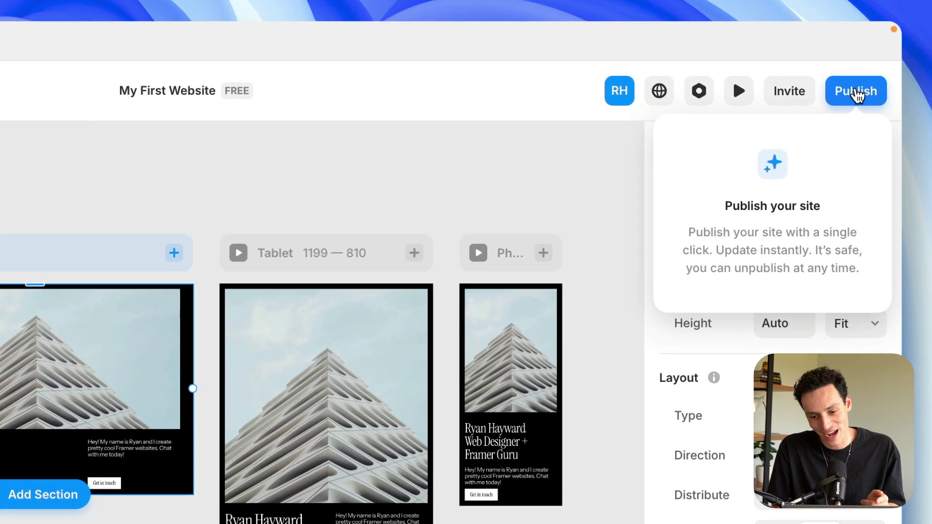
- Publish the site and open the published page in the browser
click(841, 52)
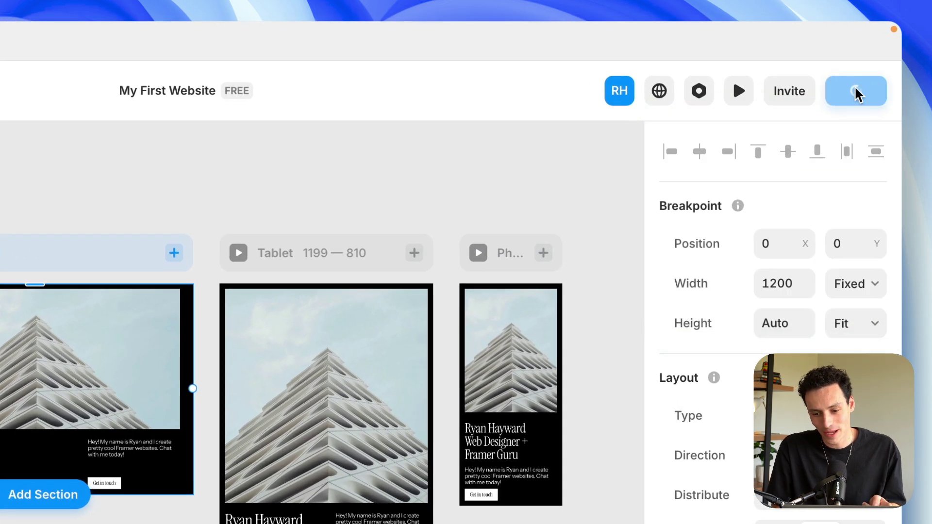
click(783, 139)
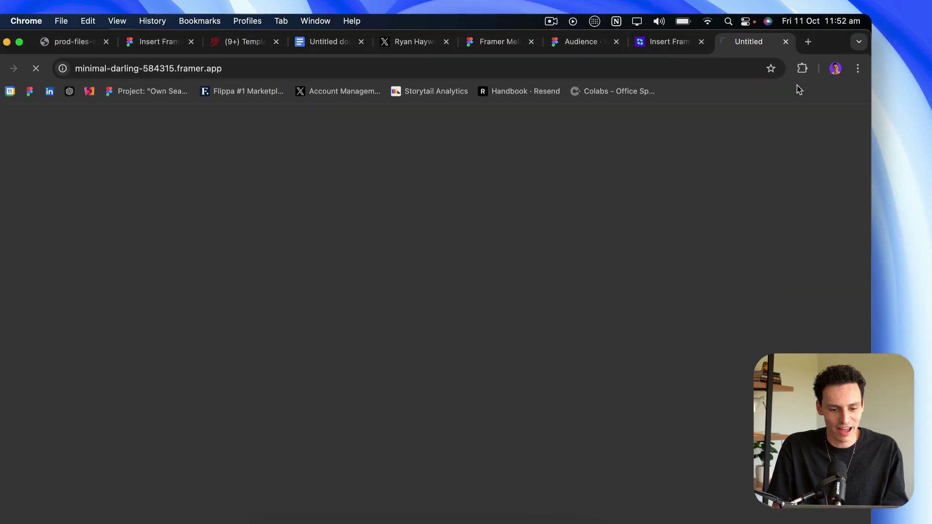